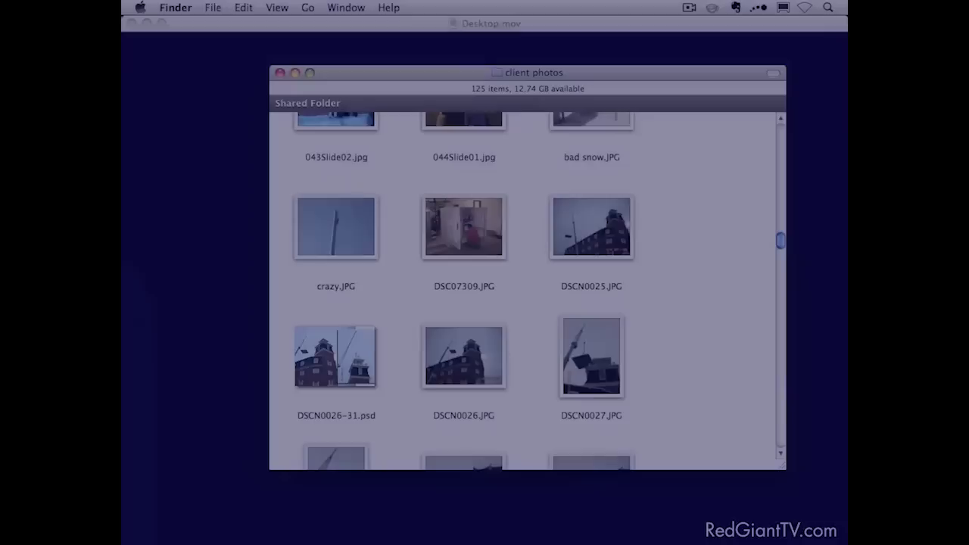
# Create a new 720×480, 20-second composition, Comp 1.
pyautogui.scroll(-10, 523, 288)
pyautogui.scroll(10, 522, 287)
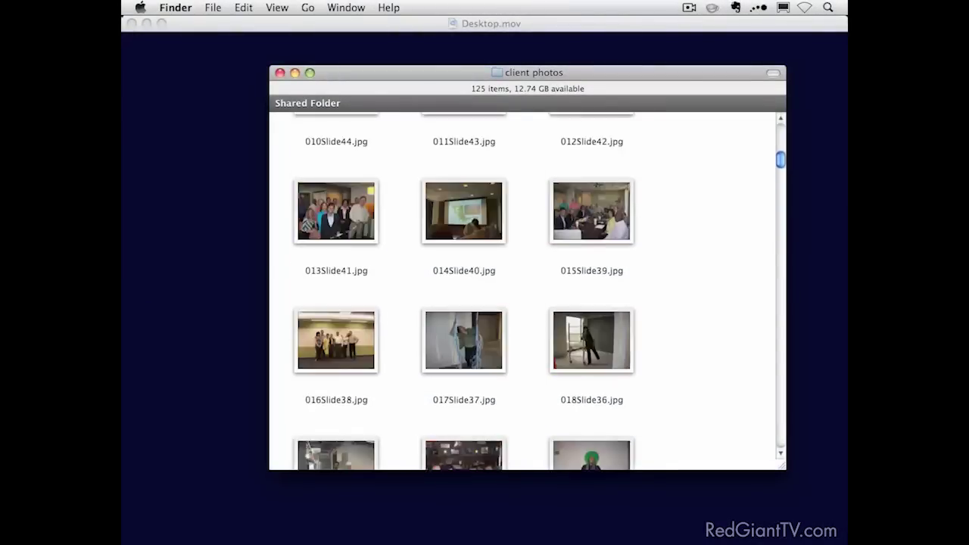
pyautogui.scroll(-6, 485, 296)
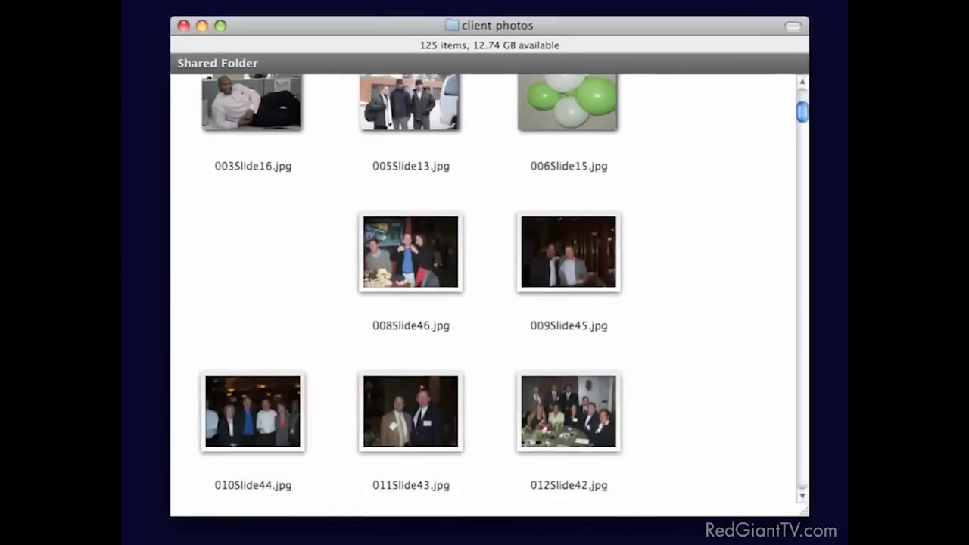
pyautogui.scroll(-8, 484, 296)
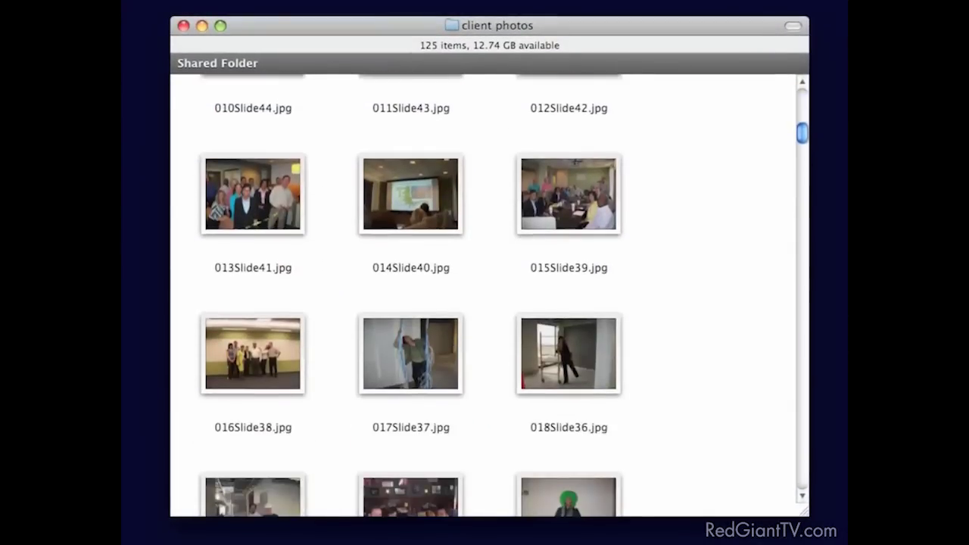
pyautogui.scroll(-8, 485, 295)
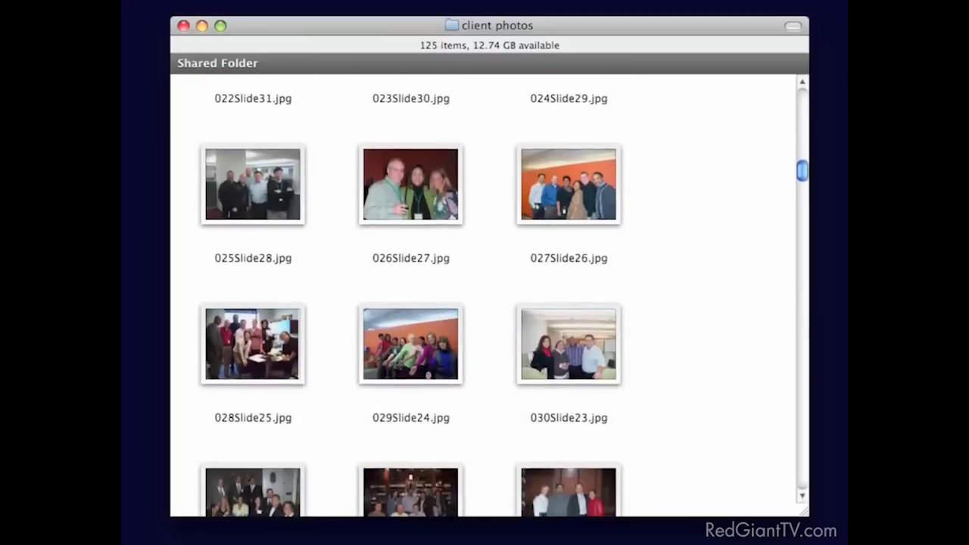
pyautogui.scroll(-10, 484, 295)
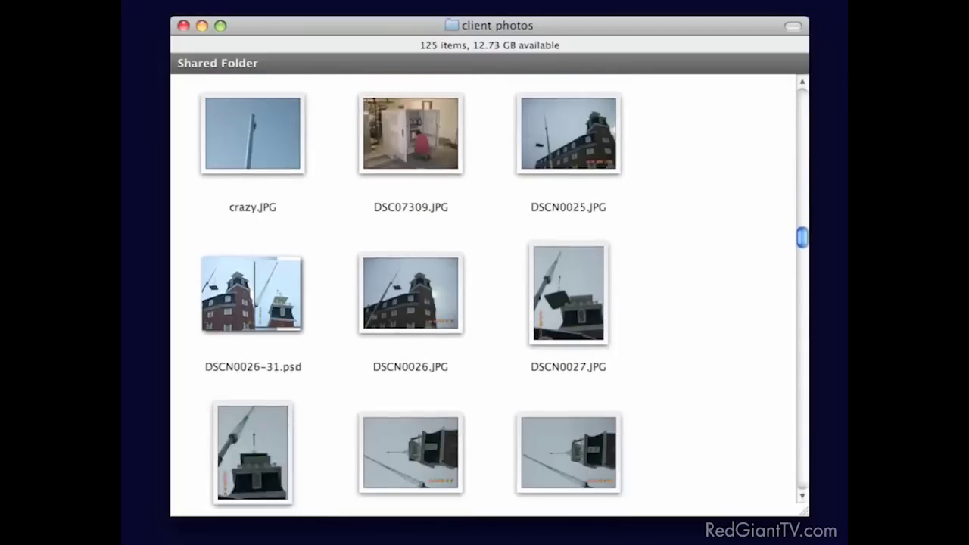
pyautogui.scroll(-10, 484, 296)
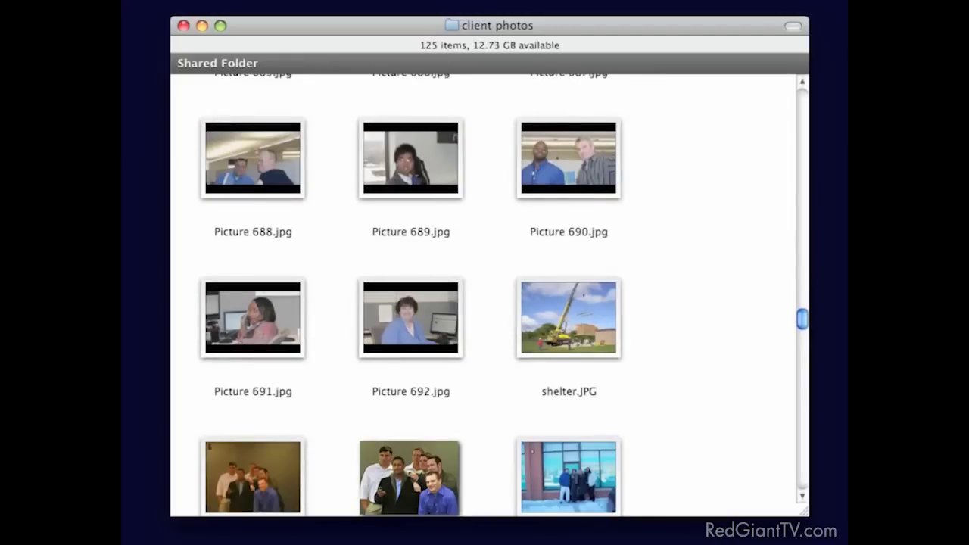
pyautogui.scroll(-5, 485, 295)
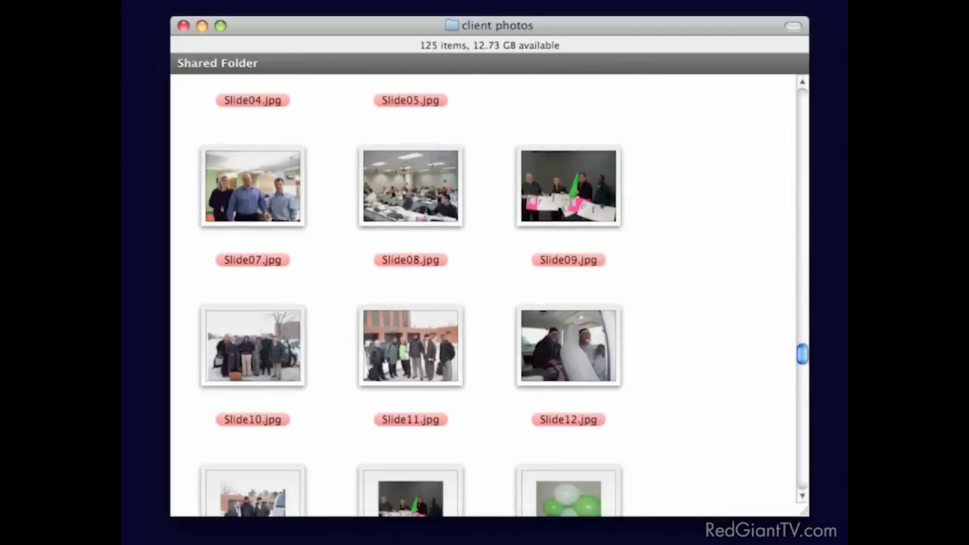
pyautogui.scroll(-7, 485, 296)
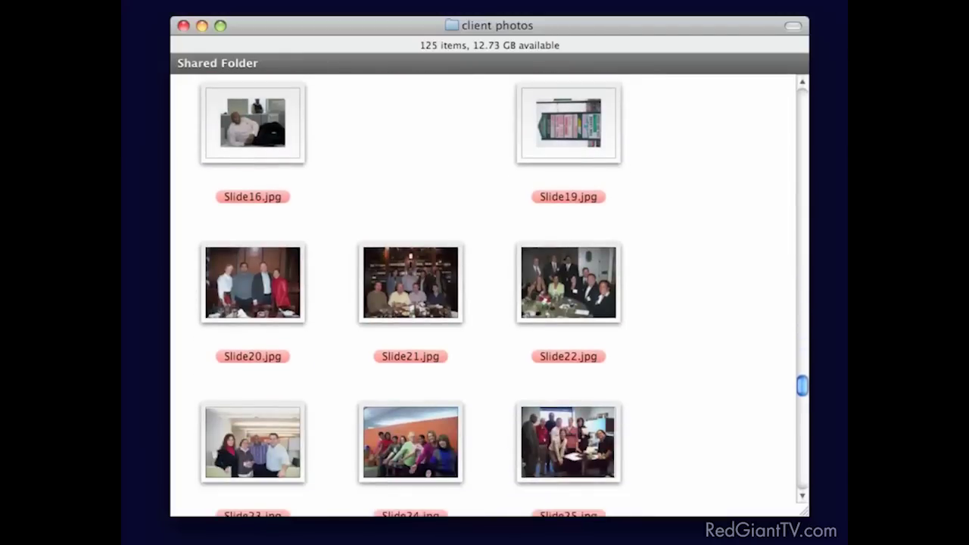
pyautogui.scroll(-4, 485, 296)
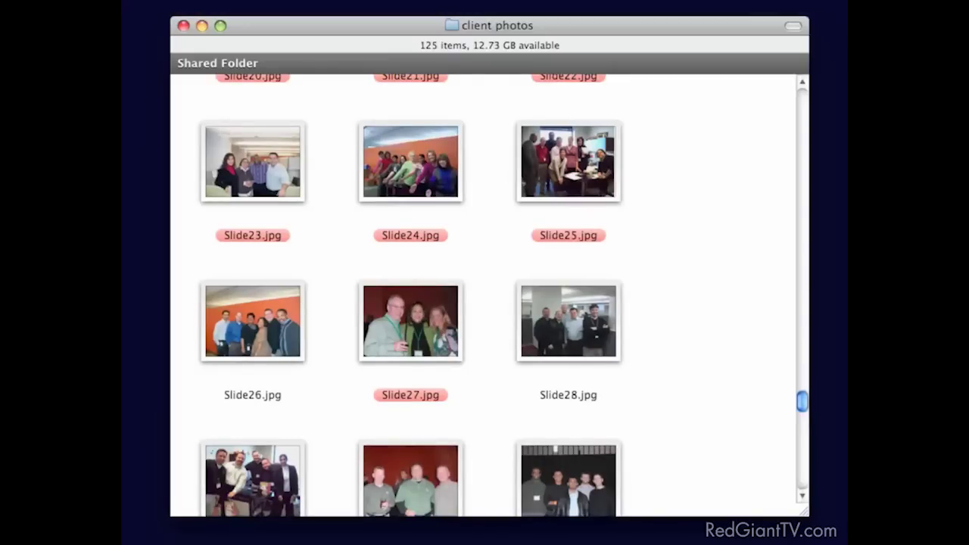
pyautogui.scroll(-8, 484, 296)
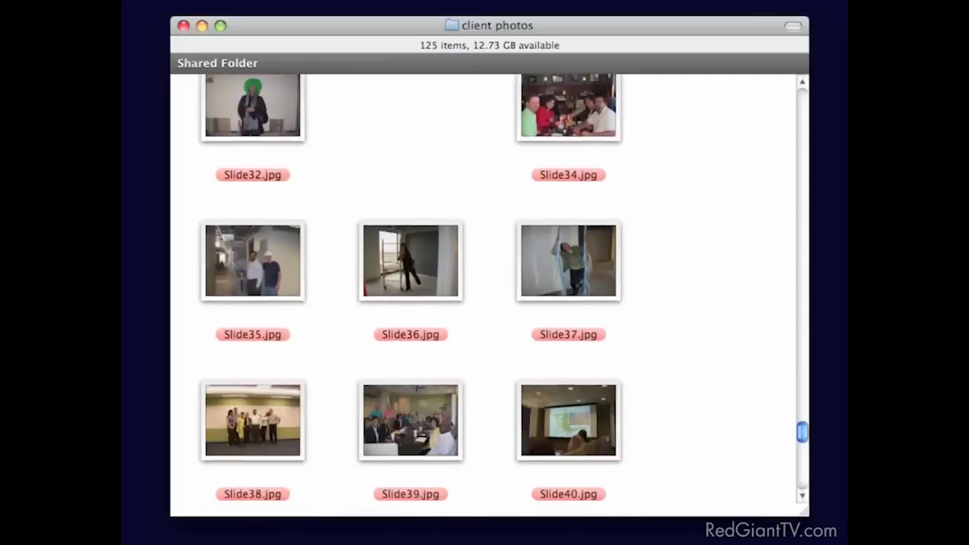
pyautogui.scroll(-2, 485, 295)
pyautogui.scroll(9, 485, 296)
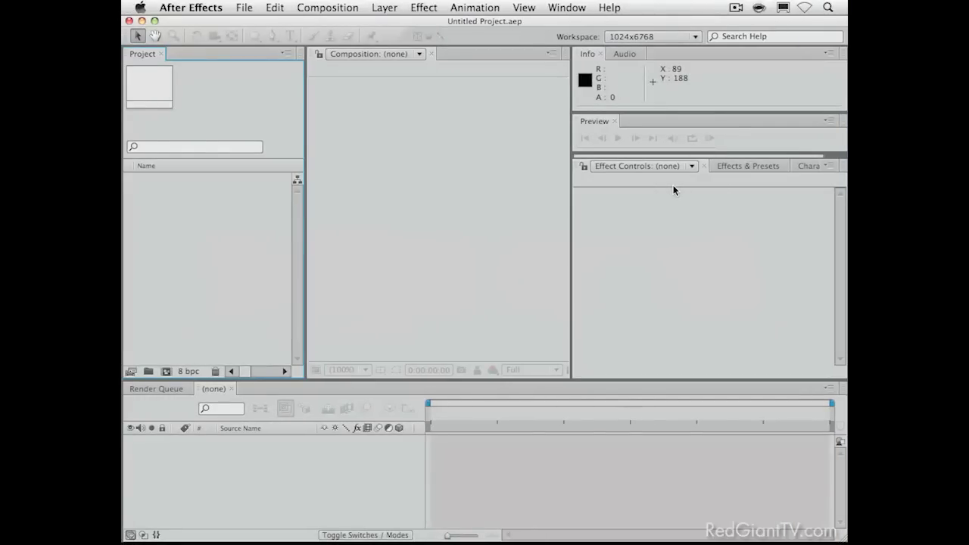
pyautogui.click(337, 9)
pyautogui.click(336, 28)
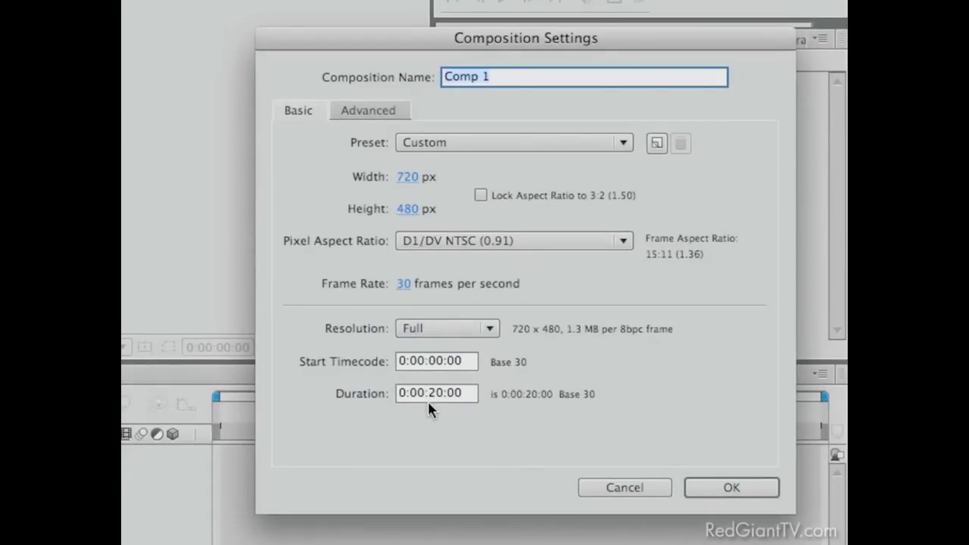
pyautogui.click(731, 489)
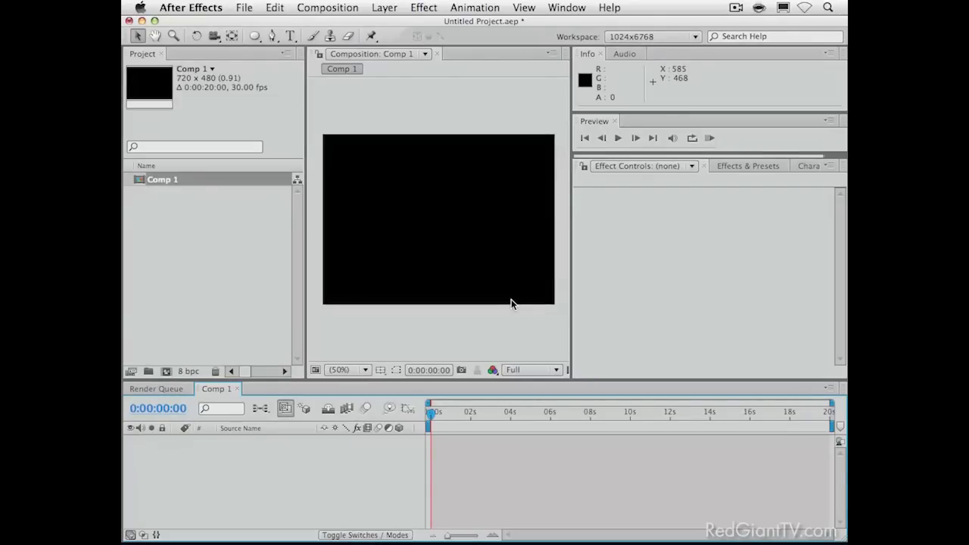
# Add a black solid layer sized to match the composition.
pyautogui.press('super+y')
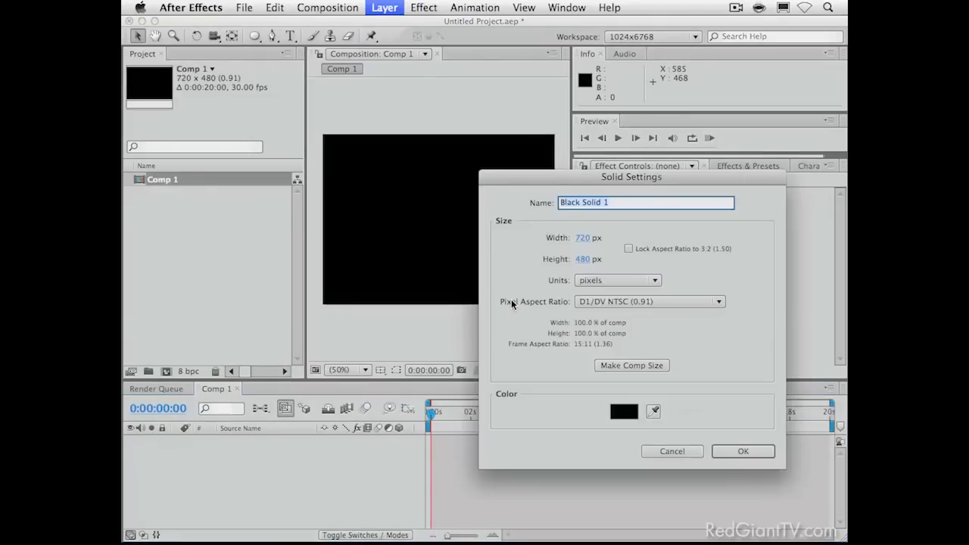
pyautogui.click(637, 367)
pyautogui.click(741, 451)
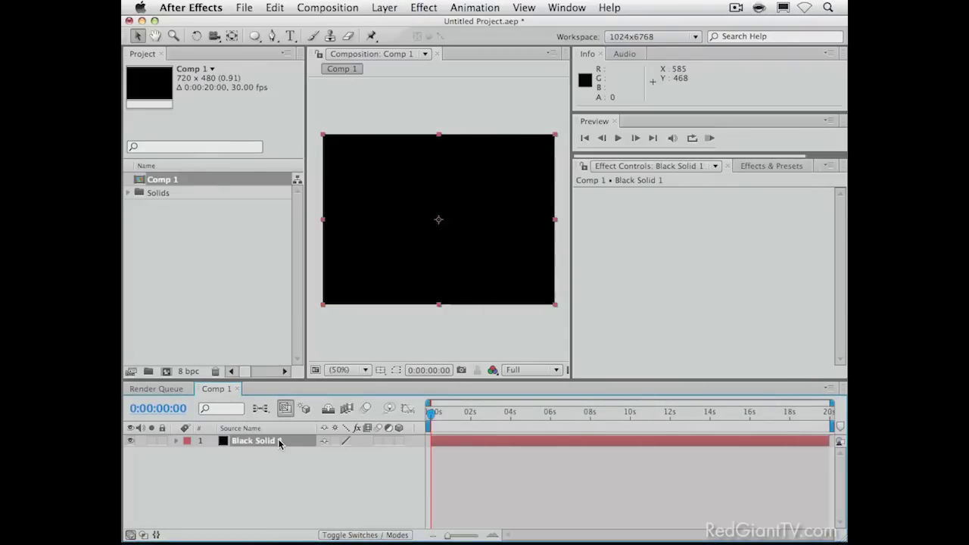
# Apply Trapcode Particular to Black Solid 1 and start a preview of the particles.
pyautogui.rightClick(278, 438)
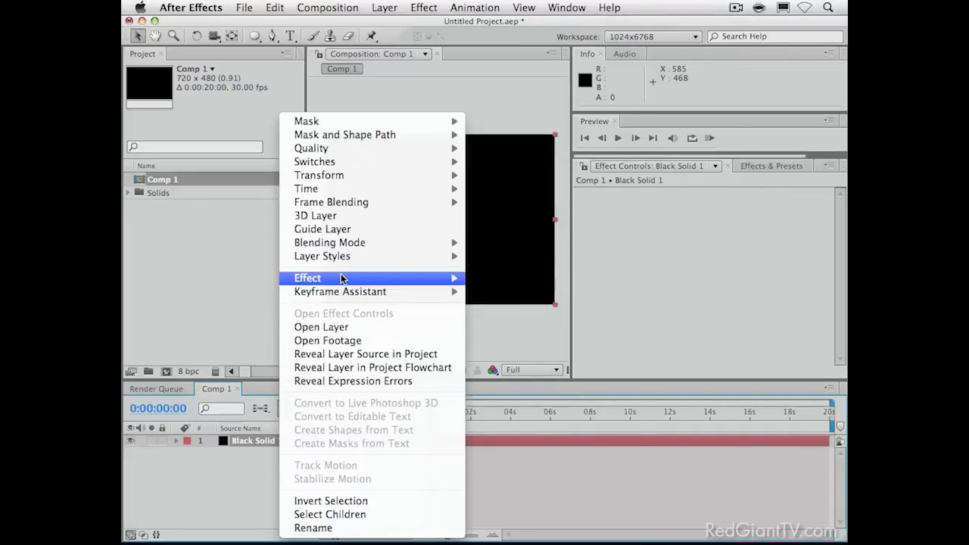
pyautogui.moveTo(345, 278)
pyautogui.moveTo(533, 518)
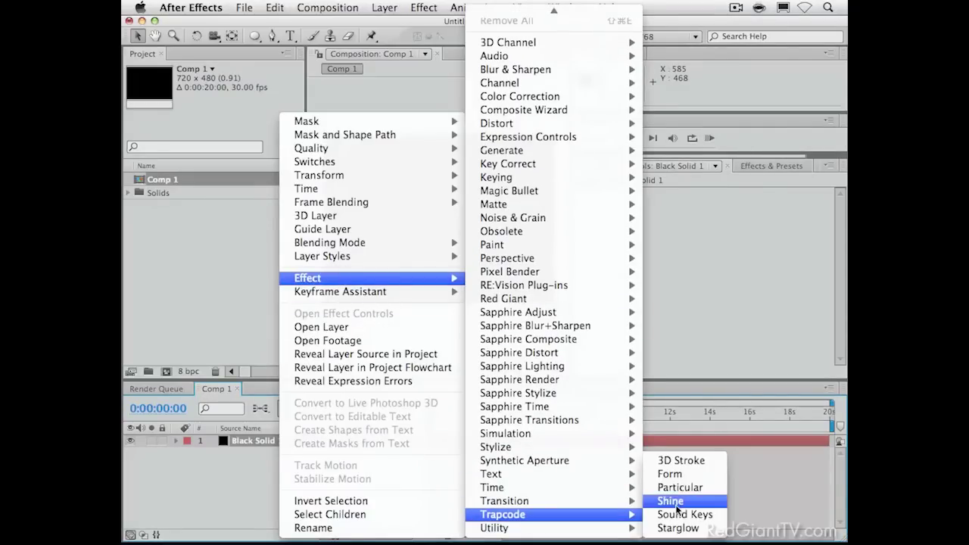
pyautogui.click(683, 489)
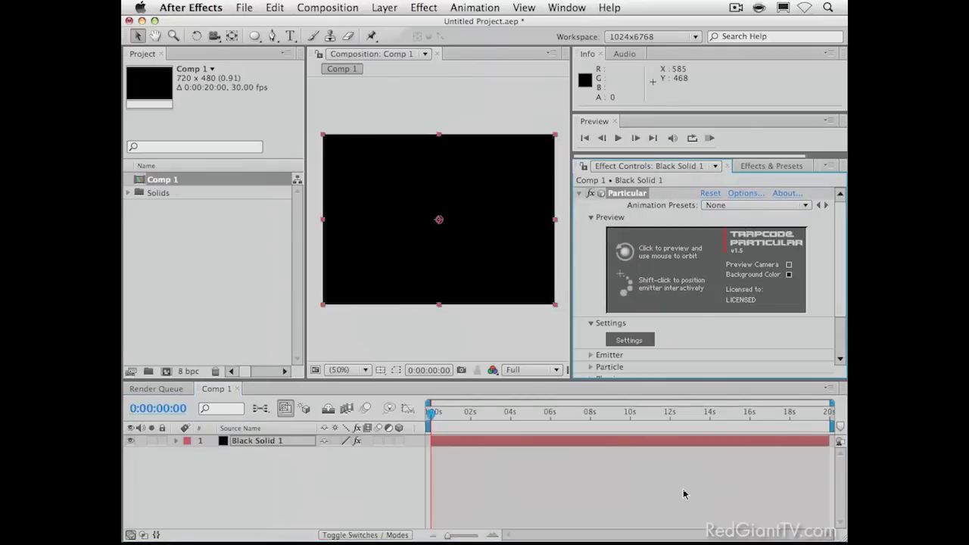
pyautogui.press('space')
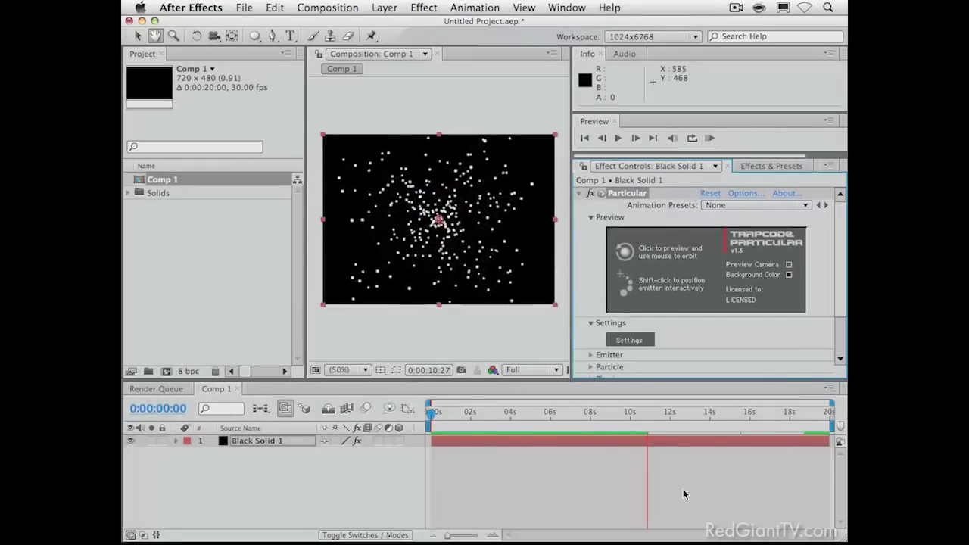
# Stop the particle preview and move the current time to 0:00:04:00.
pyautogui.click(683, 493)
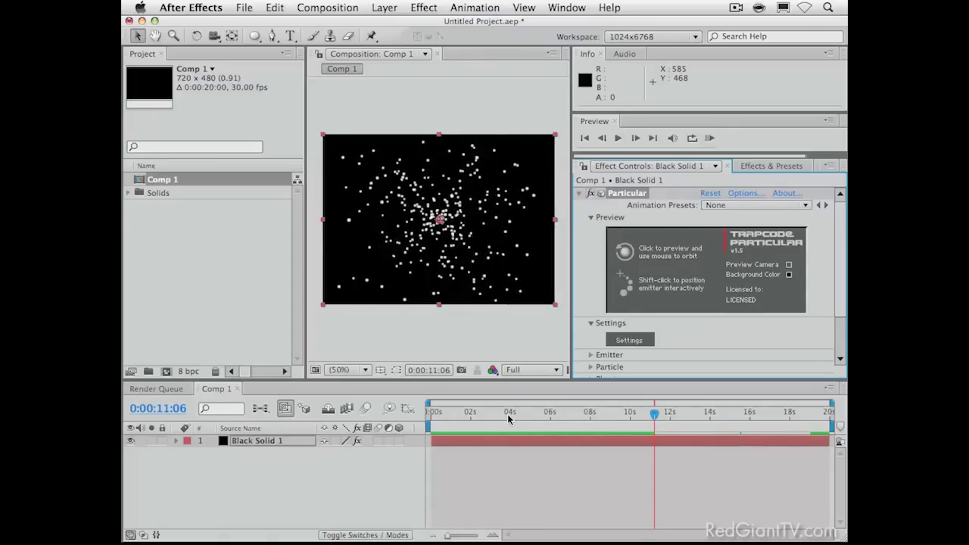
pyautogui.click(508, 419)
pyautogui.moveTo(509, 418); pyautogui.dragTo(510, 416)
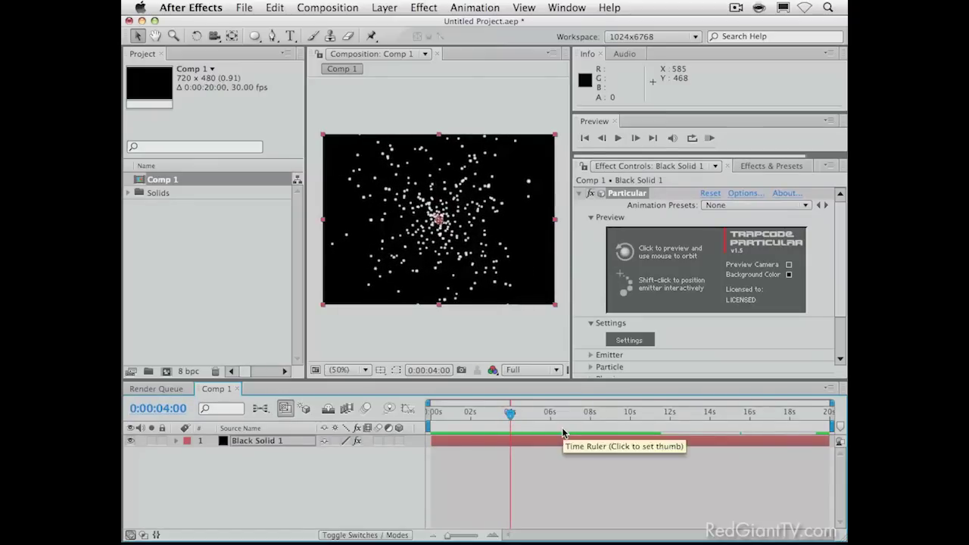
# Expand Particular's Physics group and keyframe Physics Time Factor at 1.0 at 0:00:04:00.
pyautogui.scroll(-1, 584, 275)
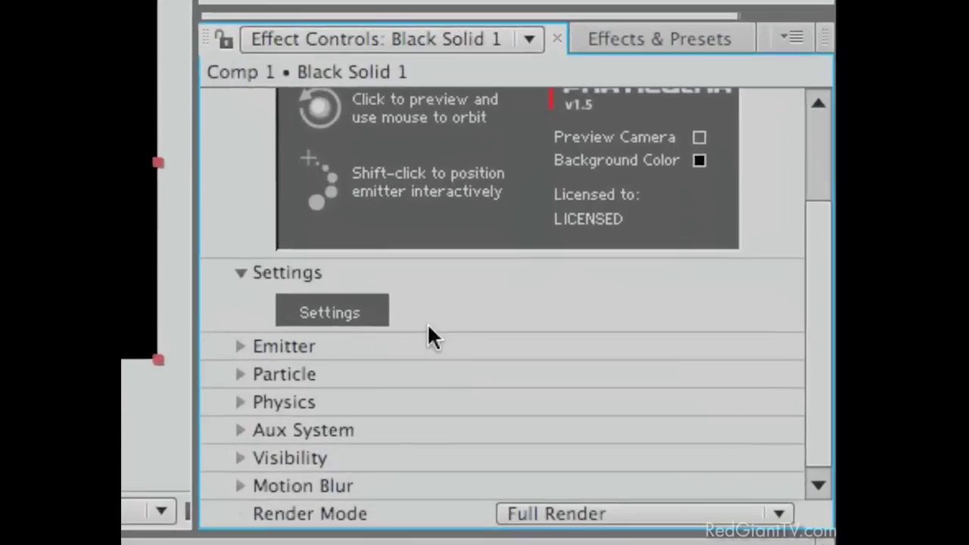
pyautogui.click(233, 400)
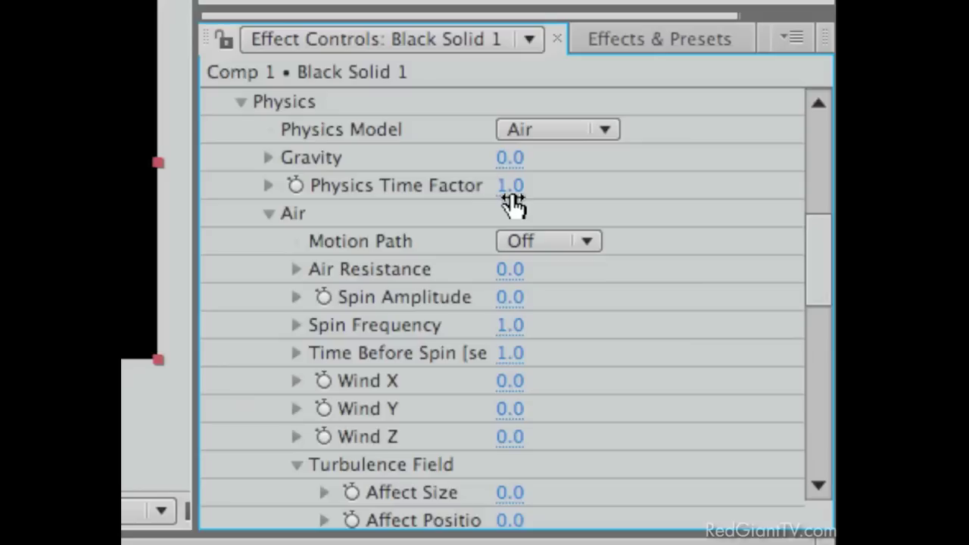
pyautogui.click(296, 187)
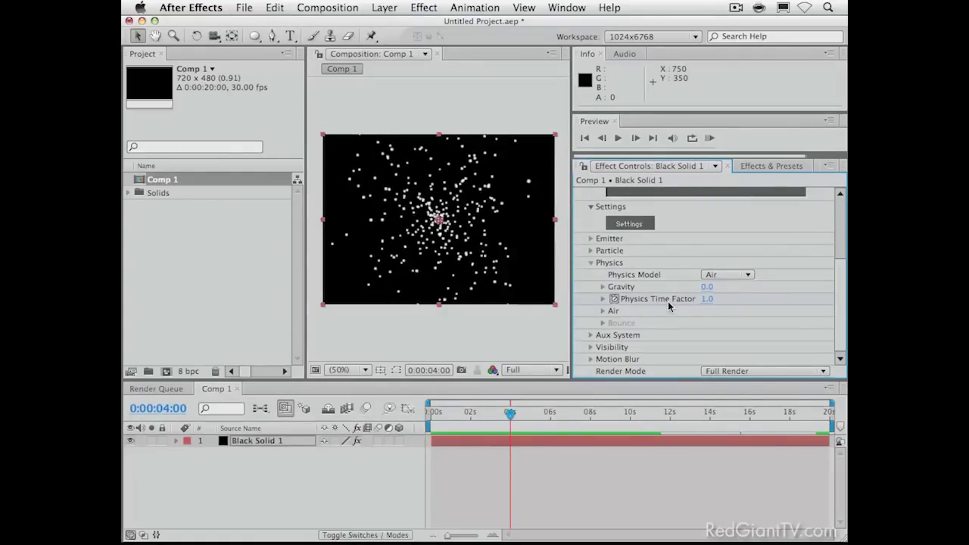
# One frame later, set Physics Time Factor to 0 to freeze the particles.
pyautogui.press('pagedown')
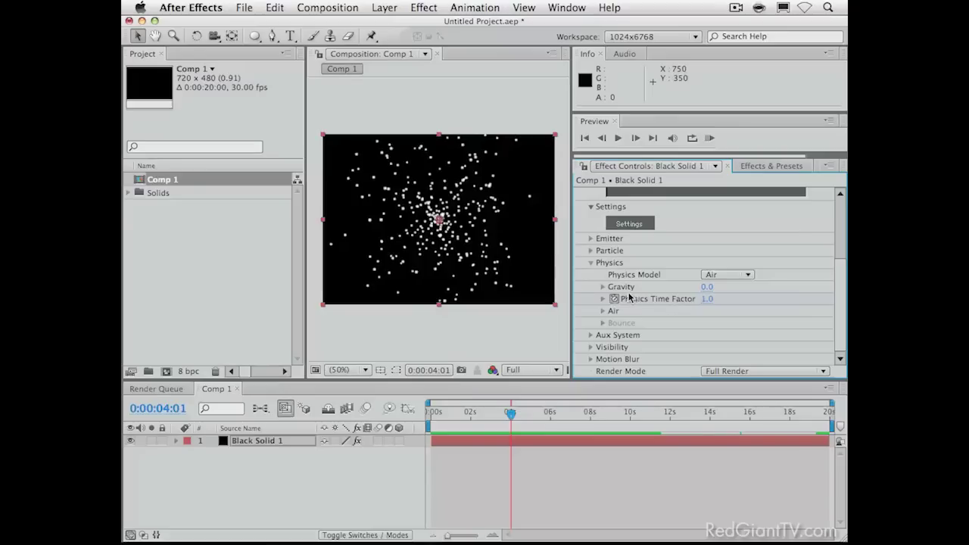
pyautogui.click(709, 303)
pyautogui.write('1')
pyautogui.write('0')
pyautogui.press('Return')
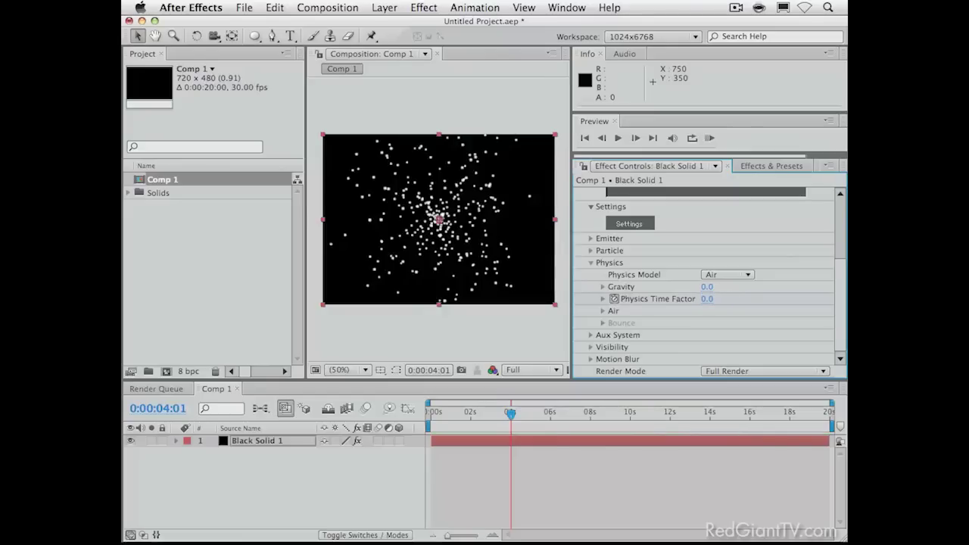
# Preview the particle freeze from 0:00:02:21, revealing the keyframed properties with U.
pyautogui.click(485, 415)
pyautogui.press('space')
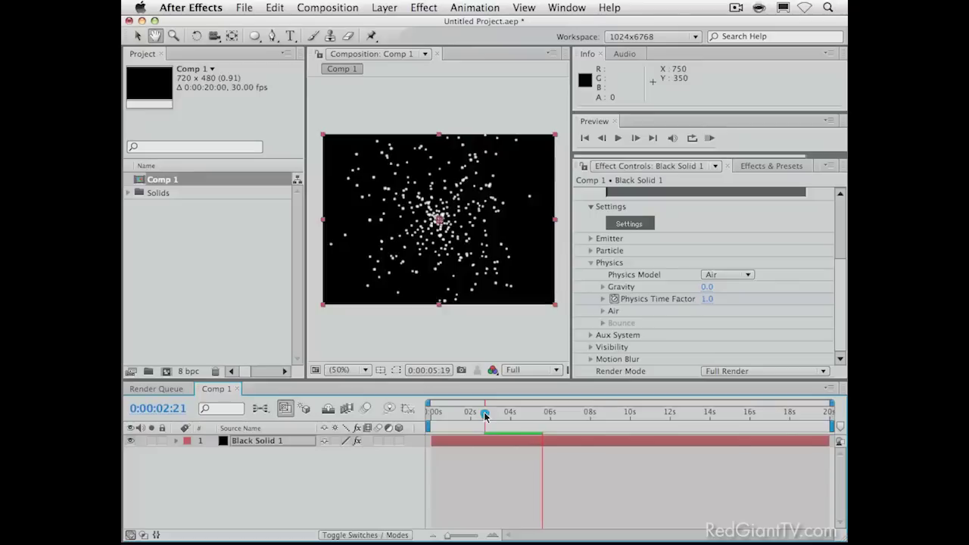
pyautogui.press('space')
pyautogui.press('u')
pyautogui.click(485, 412)
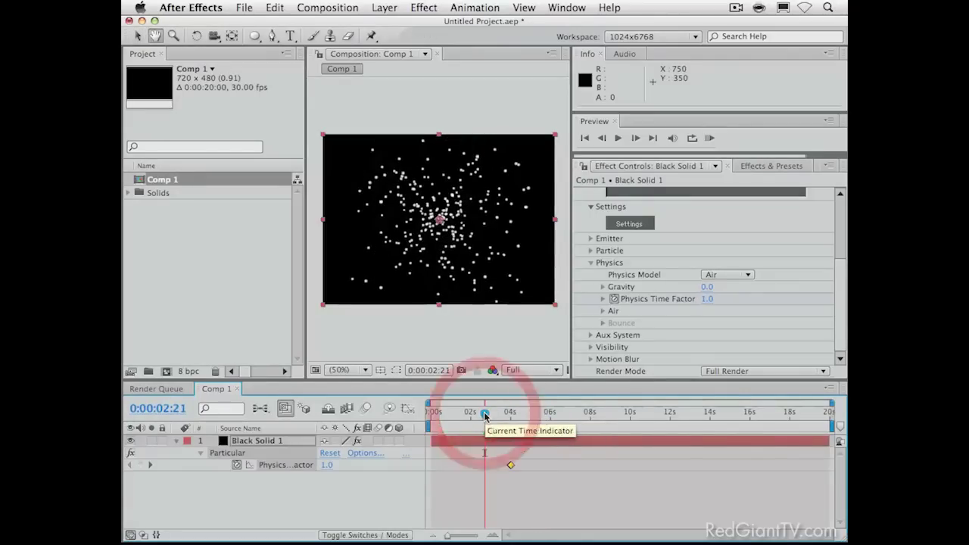
pyautogui.press('space')
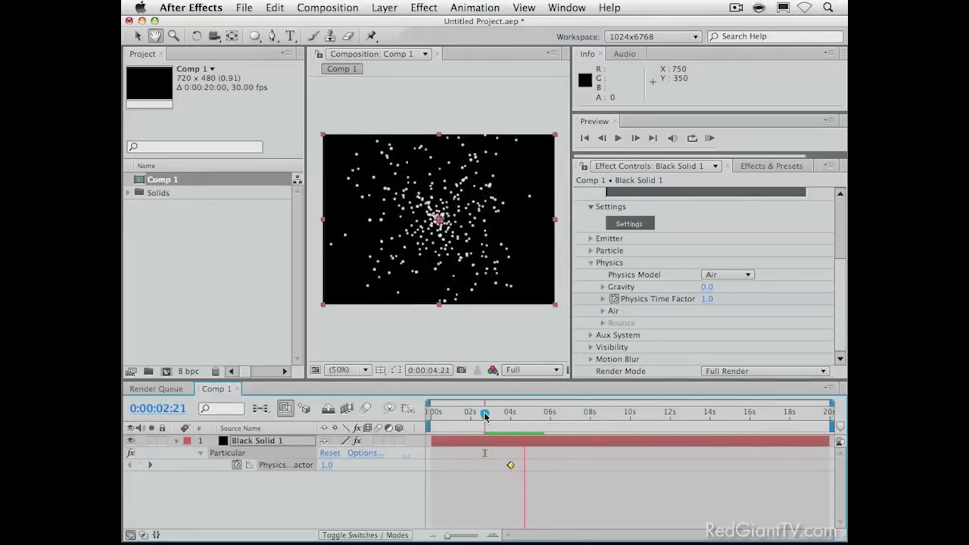
pyautogui.press('space')
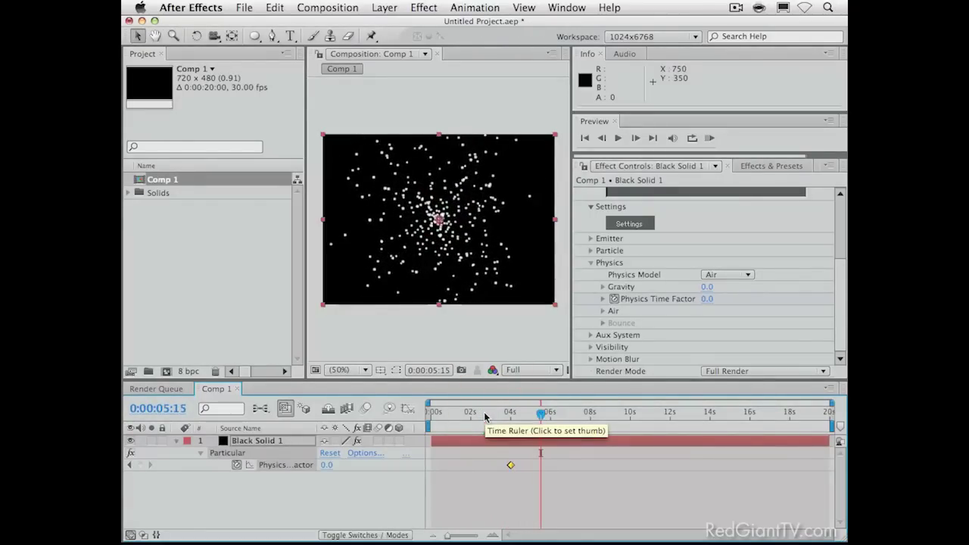
# End the work area at 0:00:04:01 and move the current time to 0:00:04:25.
pyautogui.click(129, 465)
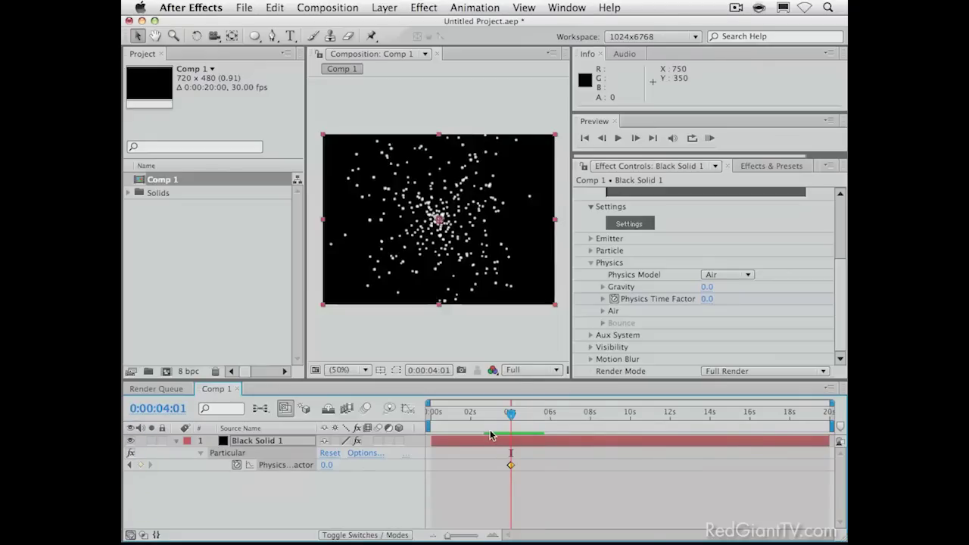
pyautogui.press('n')
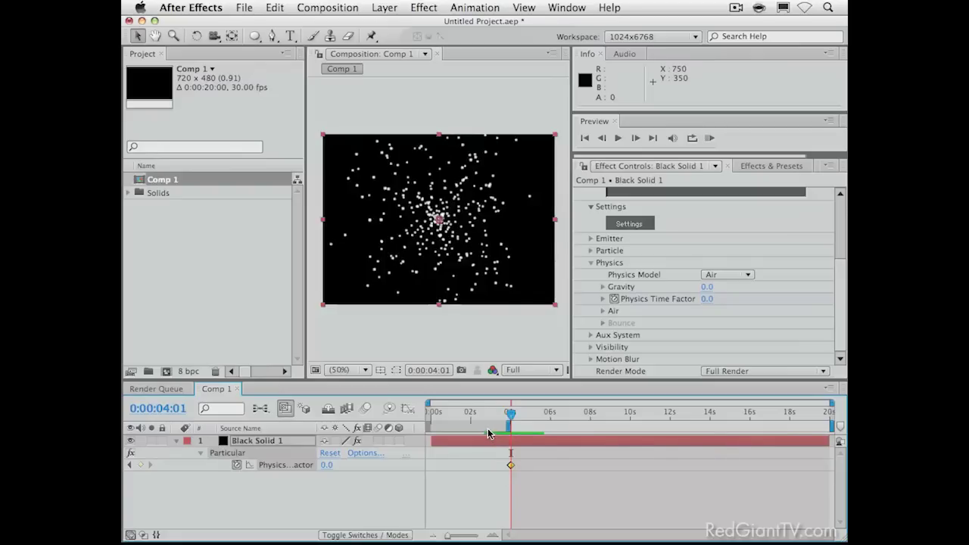
pyautogui.click(528, 418)
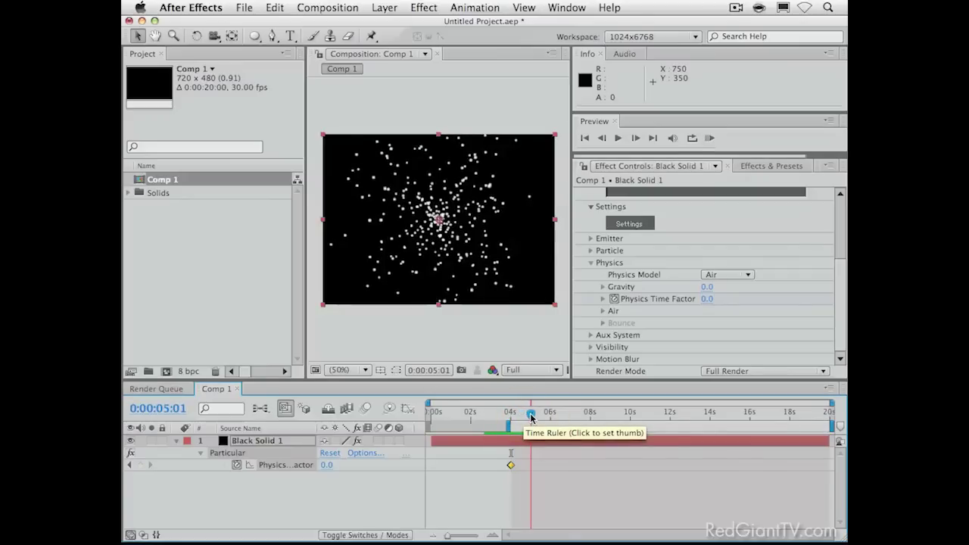
pyautogui.moveTo(528, 416); pyautogui.dragTo(529, 418)
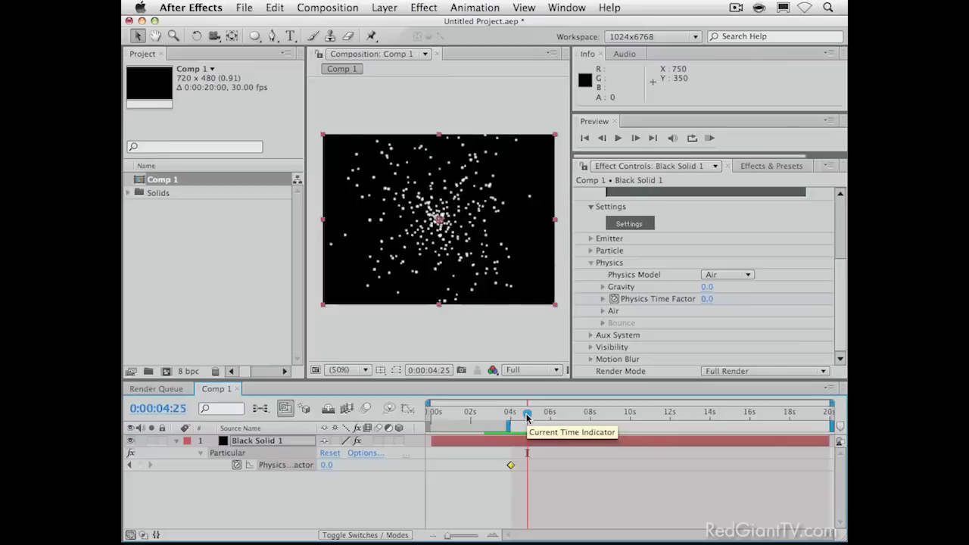
pyautogui.press('super+Tab')
pyautogui.press('super+Tab')
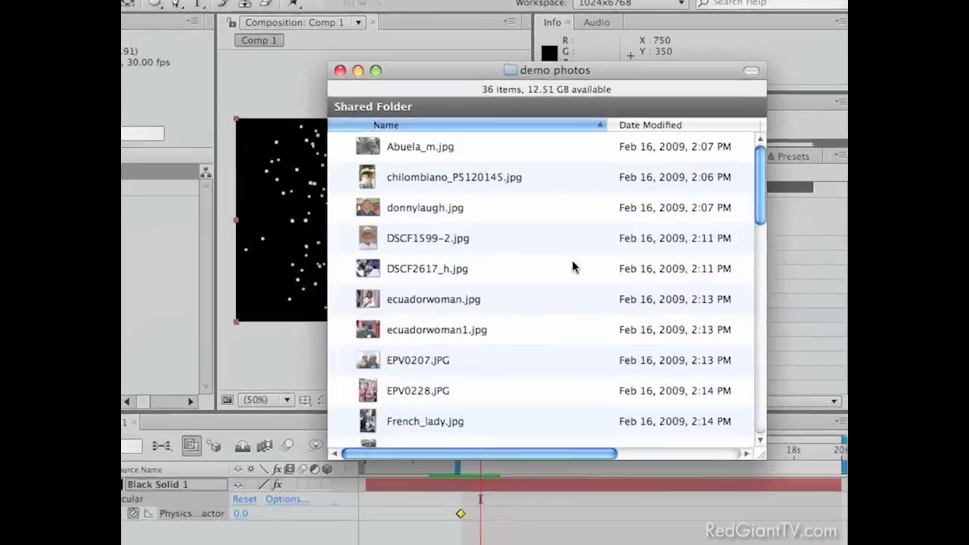
# Drag the 36-image 'demo photos' folder from Finder into the After Effects Project panel.
pyautogui.scroll(-10, 573, 266)
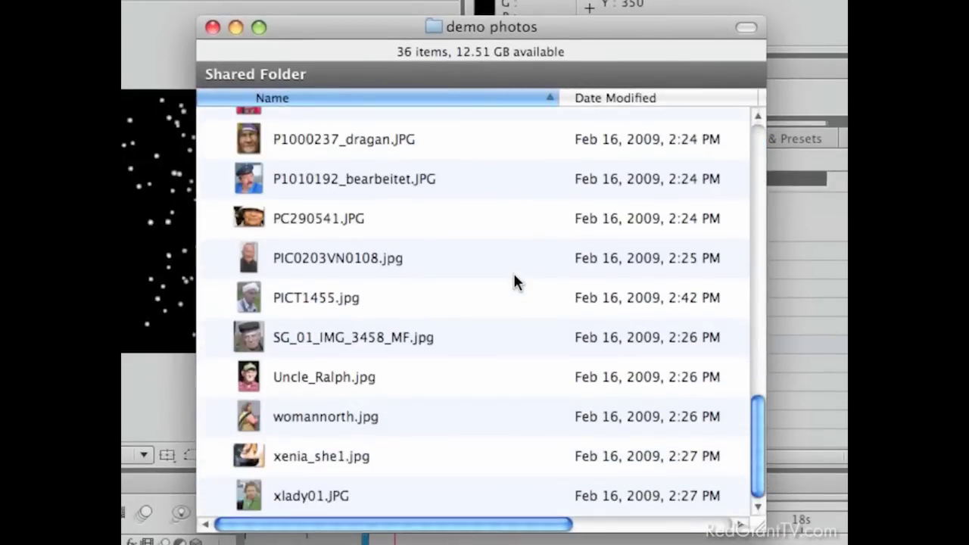
pyautogui.scroll(10, 574, 266)
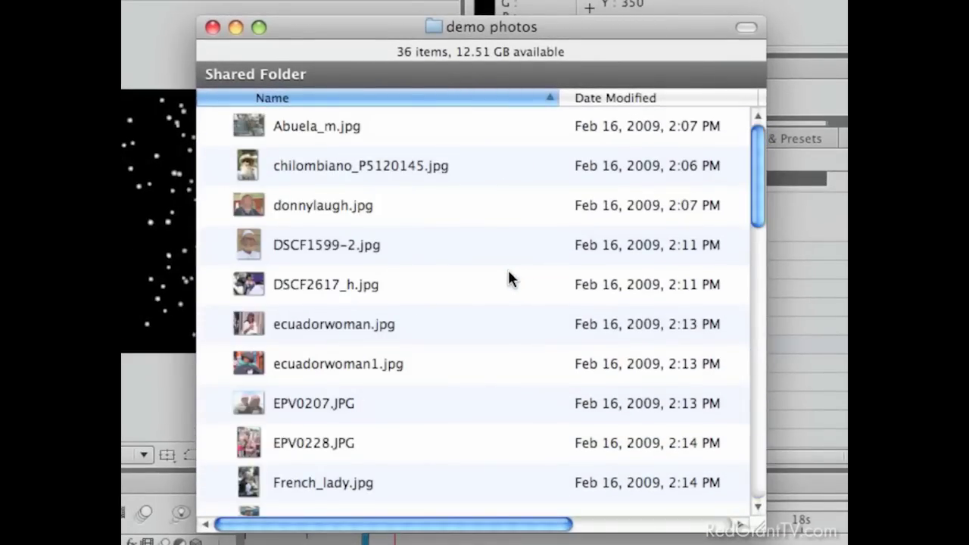
pyautogui.scroll(-10, 508, 277)
pyautogui.scroll(-2, 509, 277)
pyautogui.scroll(10, 509, 278)
pyautogui.moveTo(434, 18); pyautogui.dragTo(43, 263)
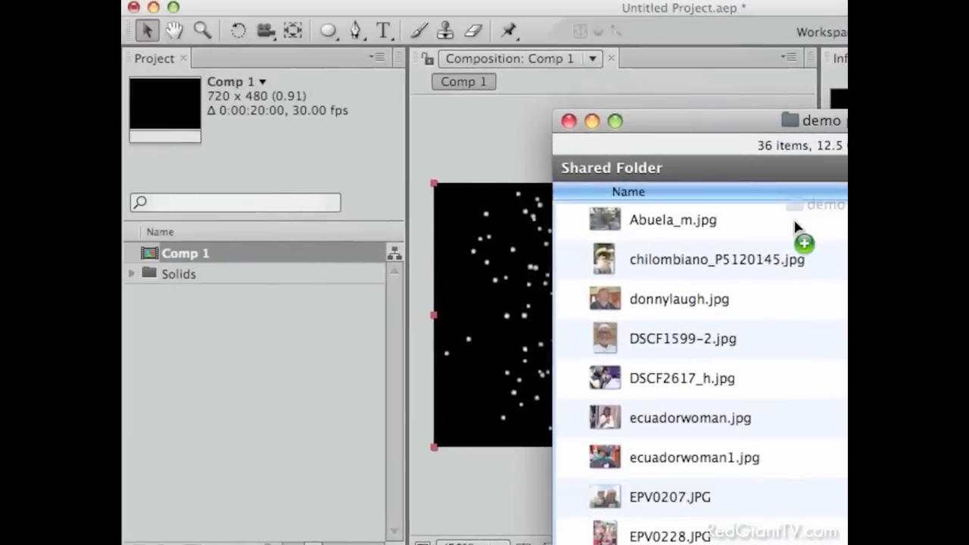
pyautogui.moveTo(401, 365); pyautogui.dragTo(229, 378)
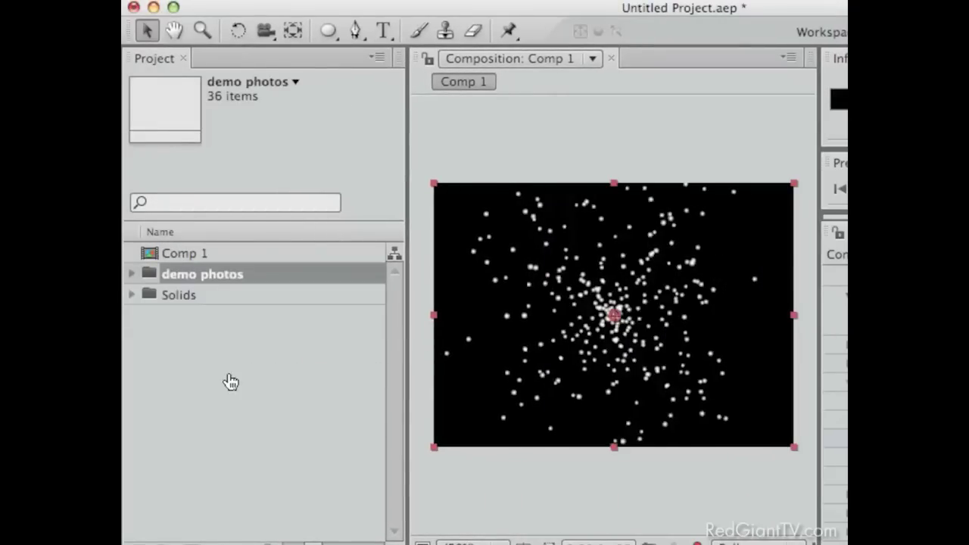
pyautogui.press('super+Tab')
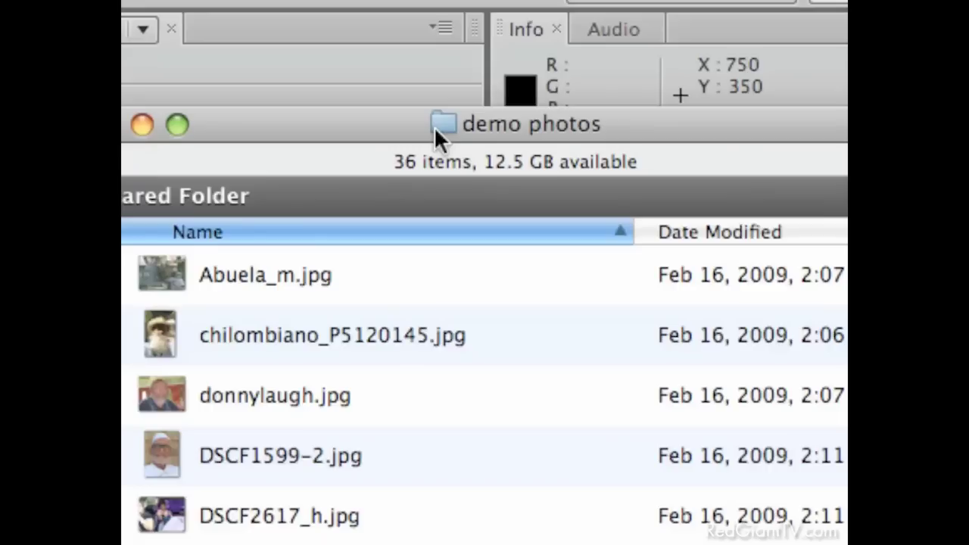
pyautogui.moveTo(439, 119); pyautogui.dragTo(415, 125)
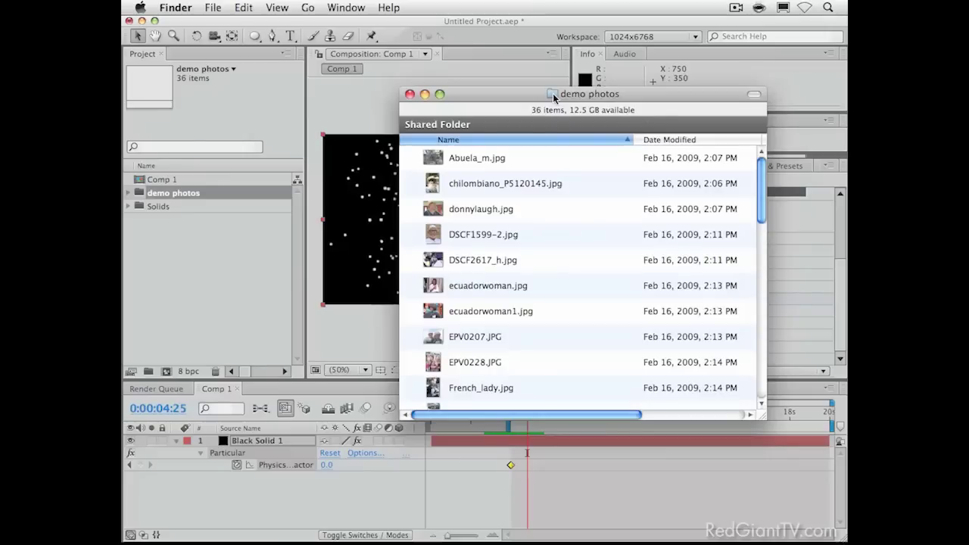
pyautogui.click(237, 262)
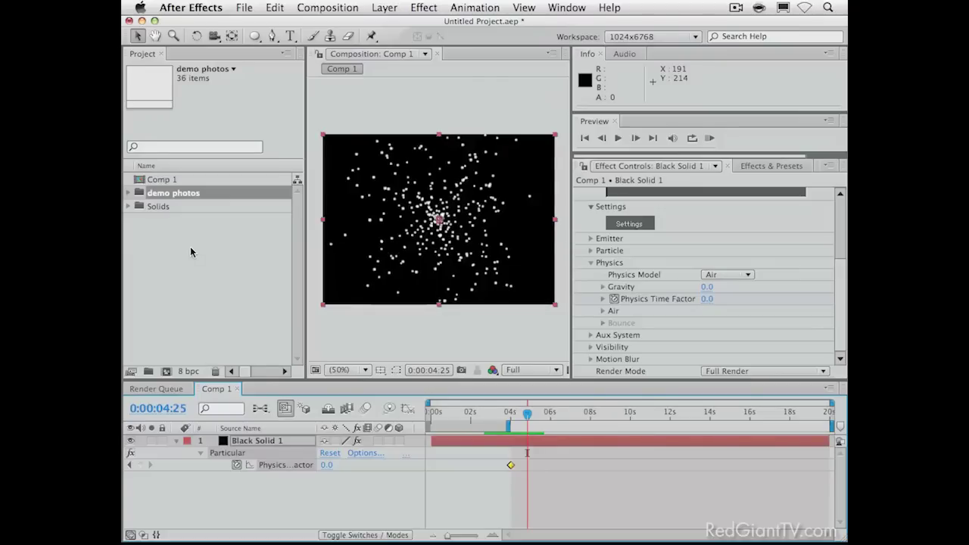
# Expand the imported 'demo photos' folder and scroll through its JPGs, such as Abuela_m.jpg.
pyautogui.click(129, 197)
pyautogui.scroll(-5, 218, 232)
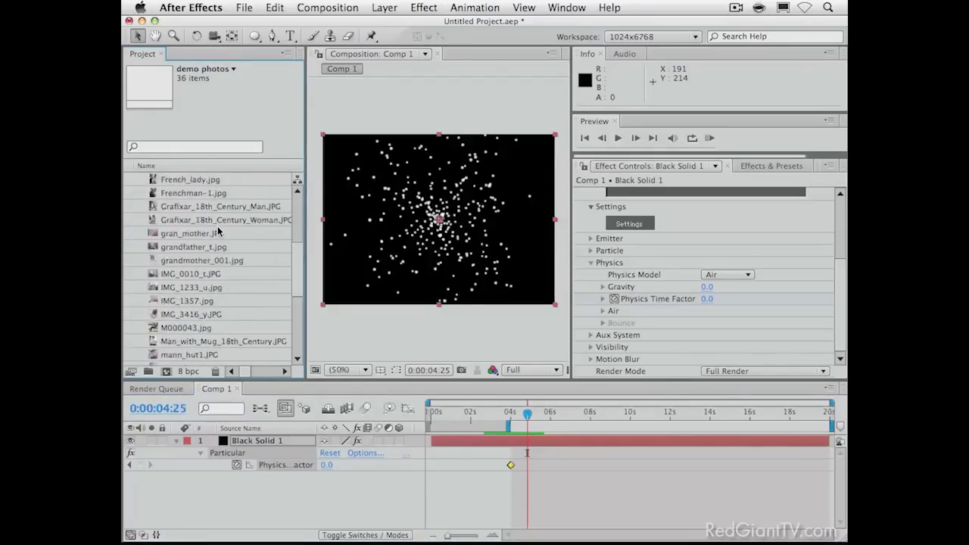
pyautogui.scroll(5, 218, 232)
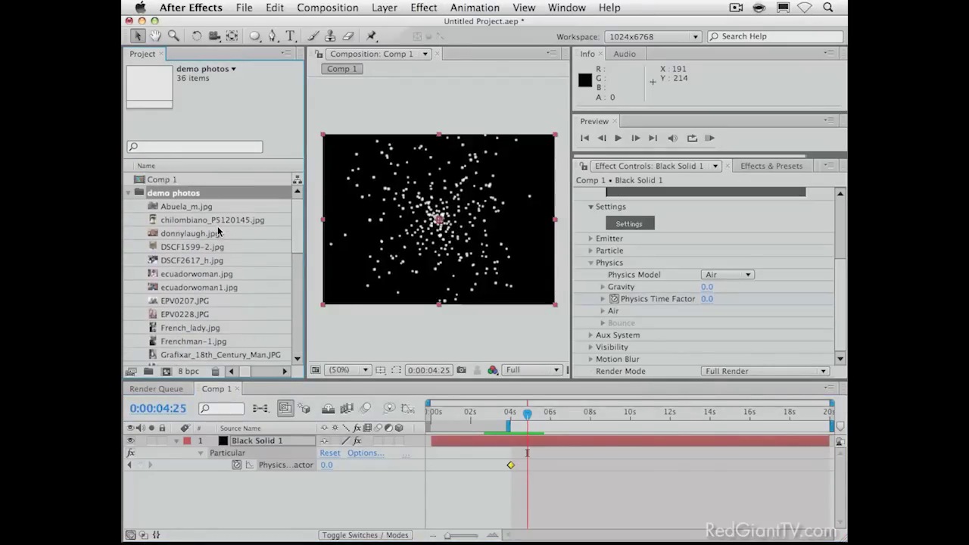
pyautogui.scroll(-5, 200, 224)
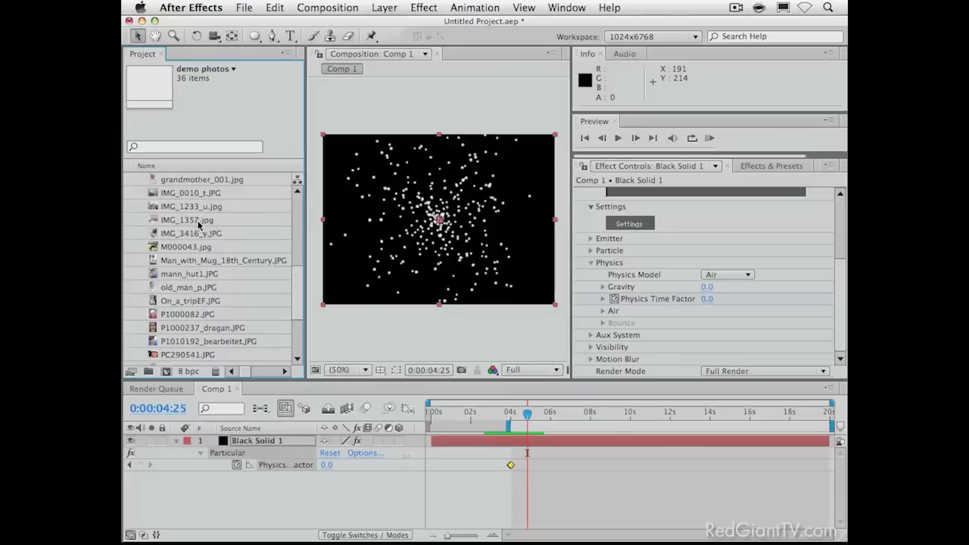
pyautogui.scroll(5, 199, 225)
pyautogui.scroll(-5, 200, 225)
pyautogui.scroll(5, 199, 225)
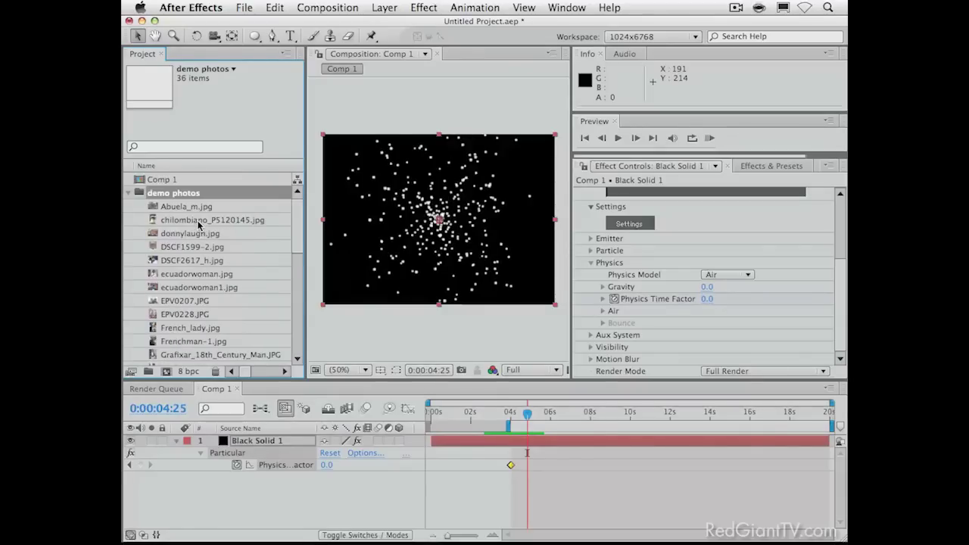
# Add a 720×480, 20-second composition named 'particle source comp' from the Project panel.
pyautogui.click(129, 193)
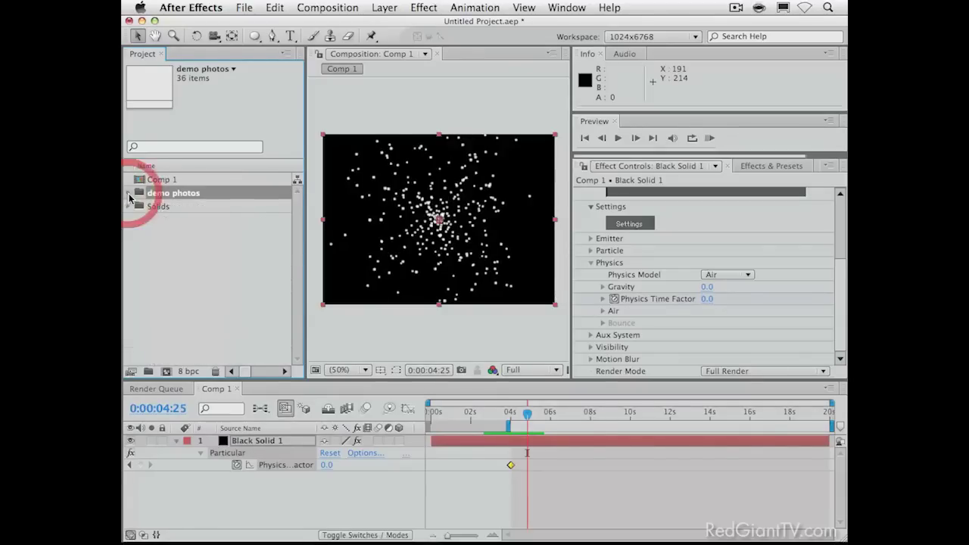
pyautogui.click(149, 237)
pyautogui.rightClick(169, 239)
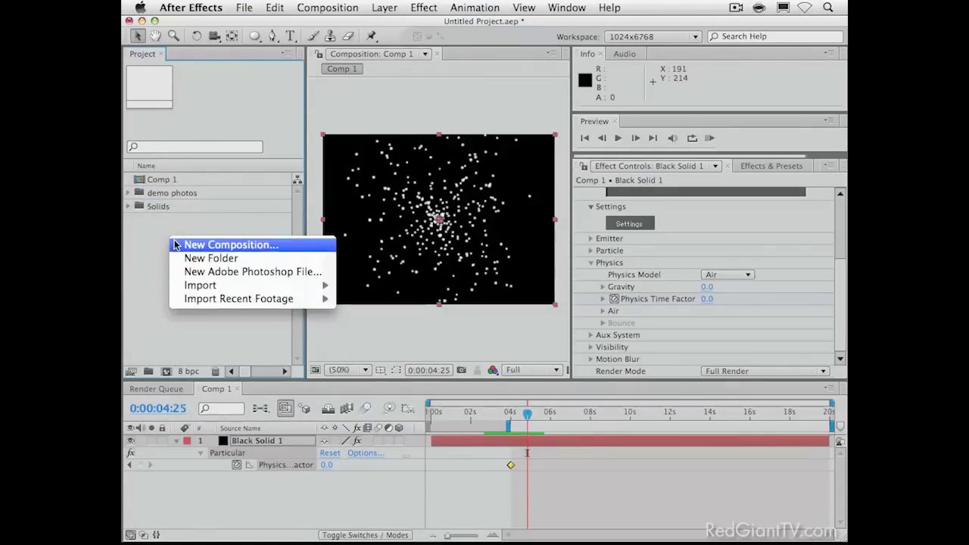
pyautogui.click(174, 245)
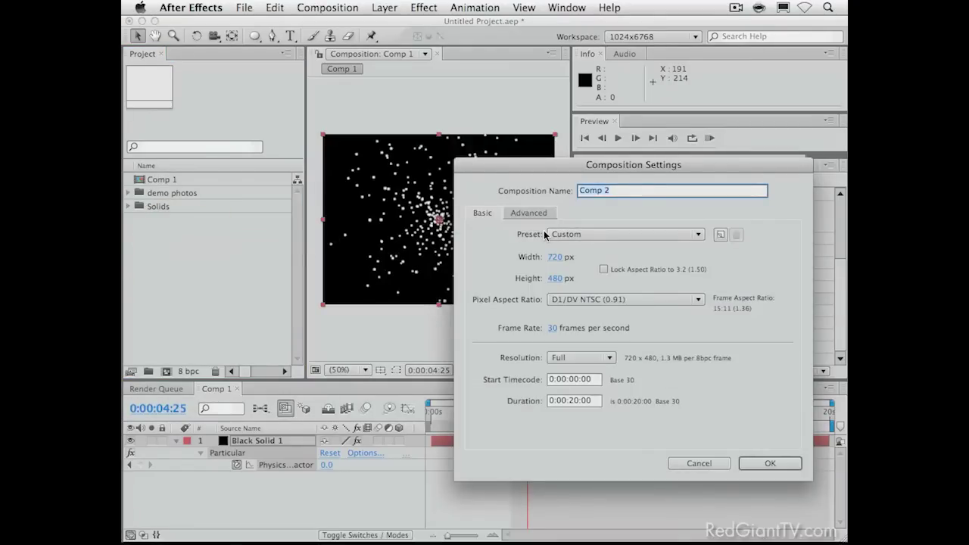
pyautogui.write('particle source c')
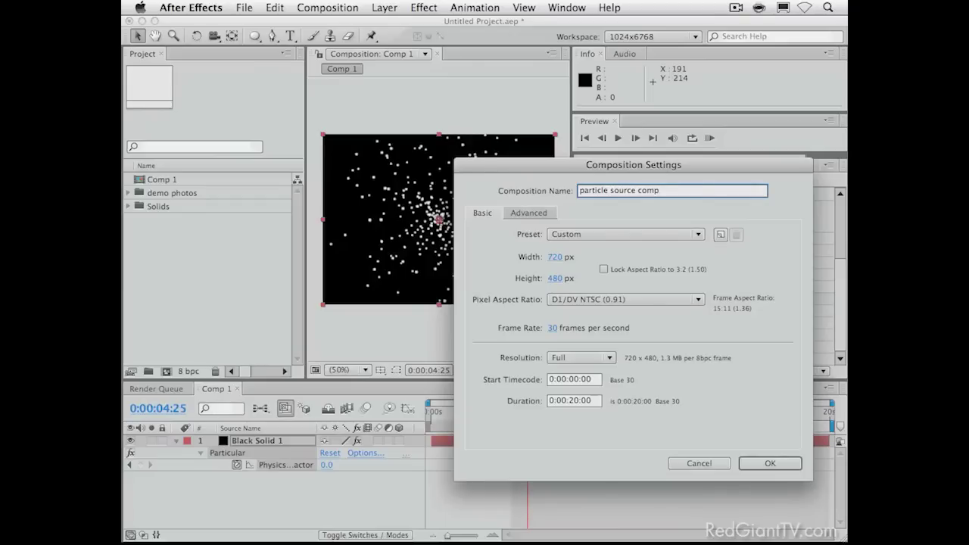
pyautogui.press('Return')
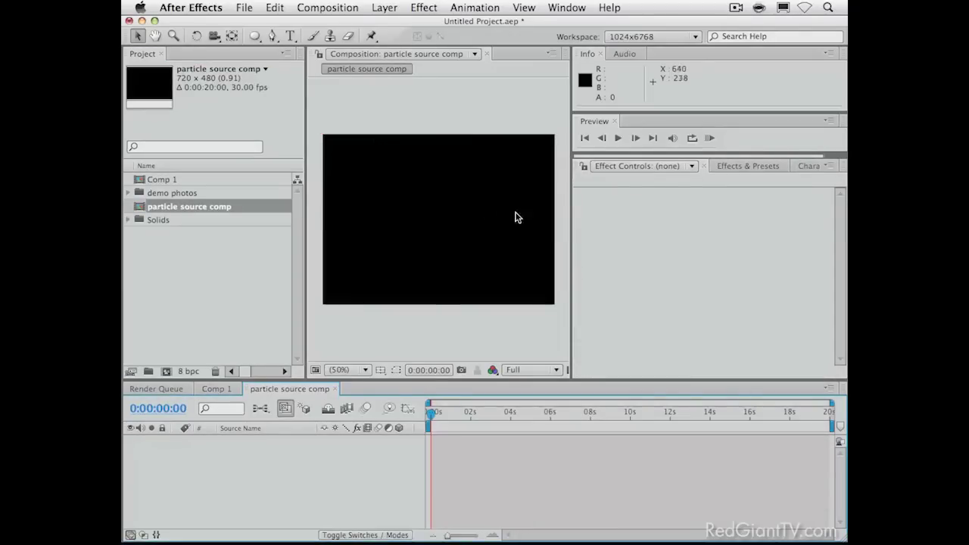
# Select all demo photos from Abuela_m.jpg to xlady01.JPG and place them as layers.
pyautogui.click(142, 208)
pyautogui.click(128, 193)
pyautogui.click(142, 193)
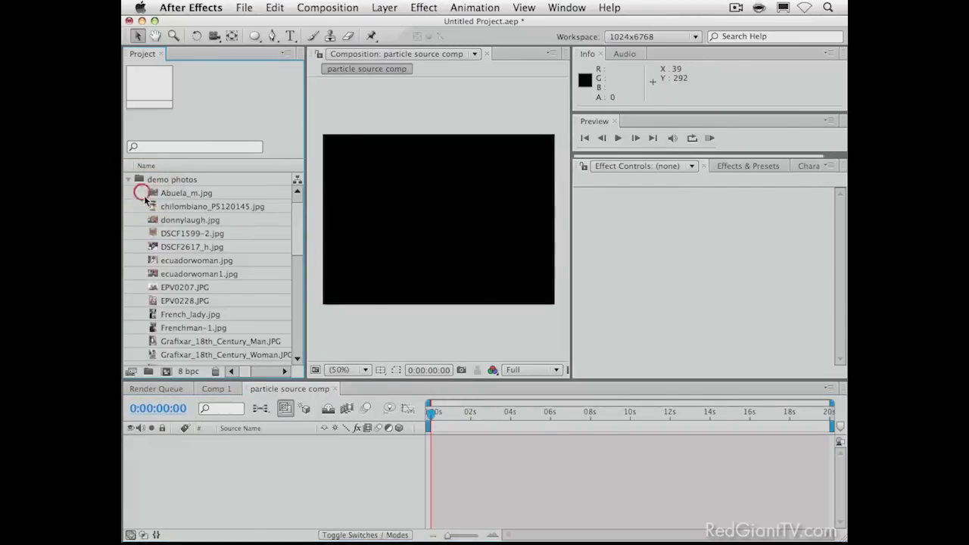
pyautogui.moveTo(143, 198); pyautogui.dragTo(225, 485)
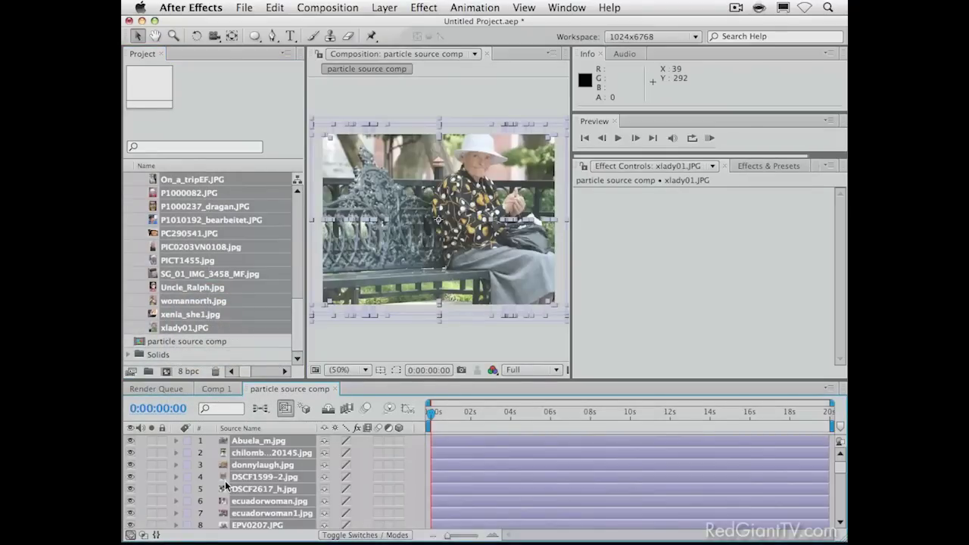
pyautogui.scroll(-8, 311, 495)
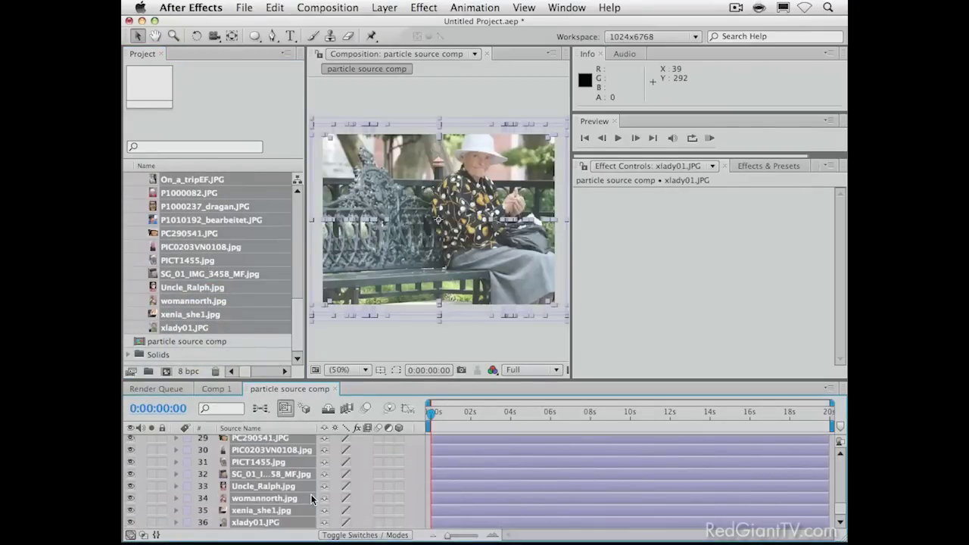
pyautogui.scroll(8, 311, 494)
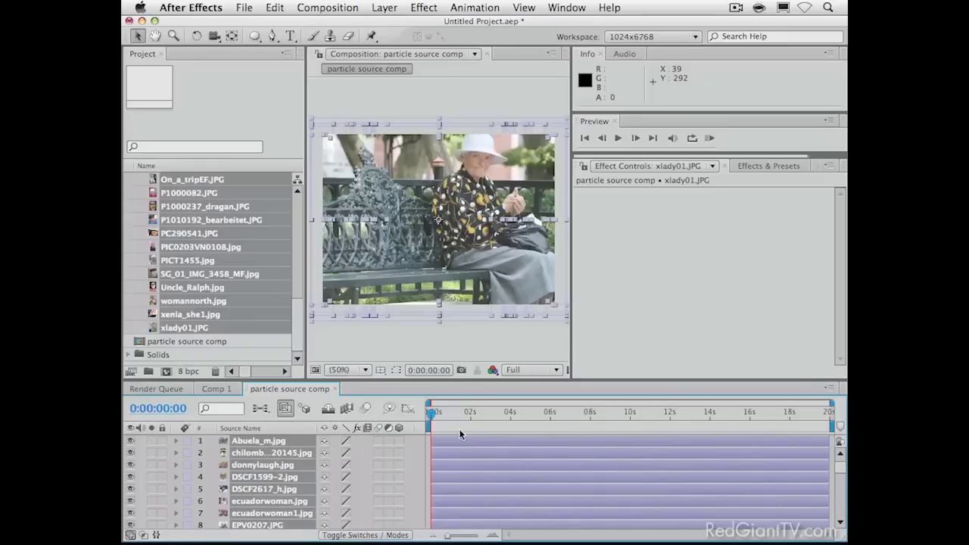
# Scale all photo layers down to 71% and return the current time to the start.
pyautogui.press('s')
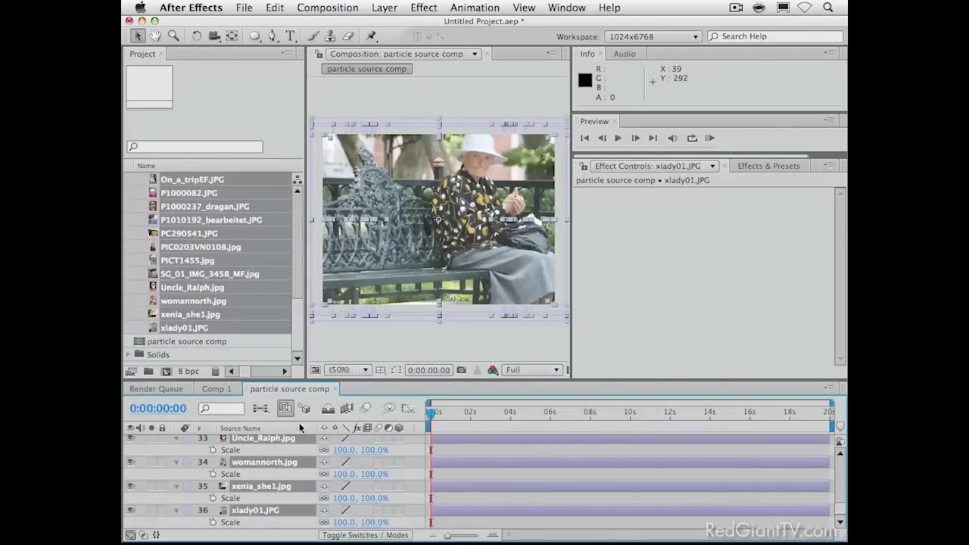
pyautogui.moveTo(338, 452); pyautogui.dragTo(320, 450)
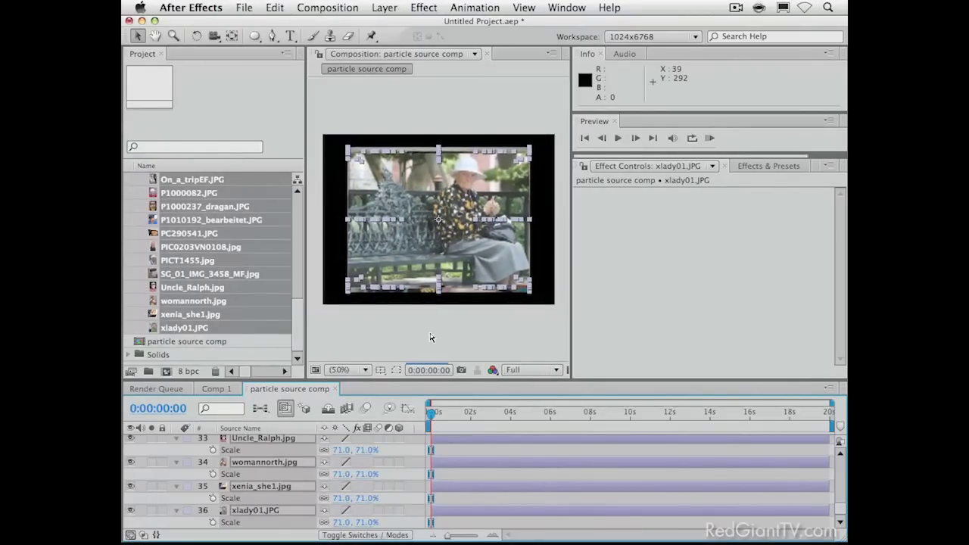
pyautogui.click(453, 414)
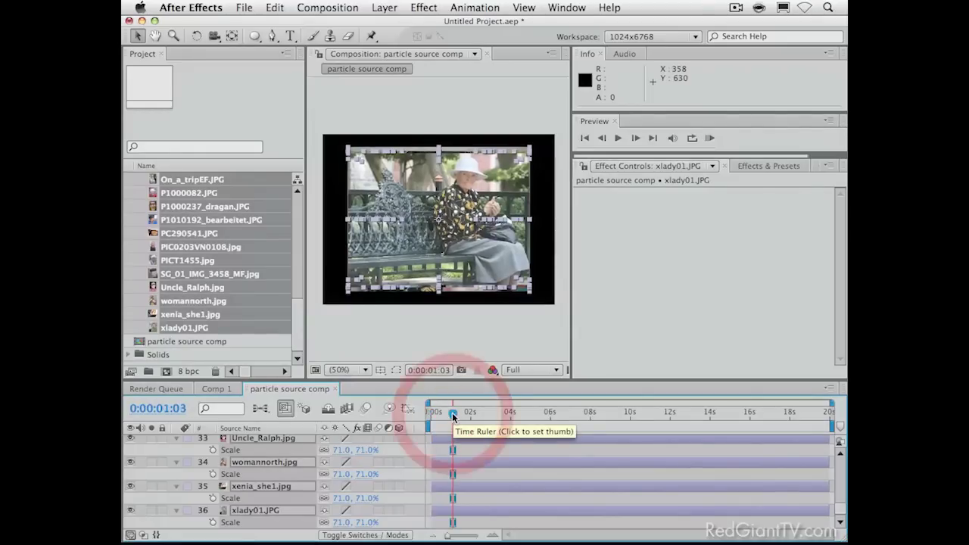
pyautogui.click(427, 332)
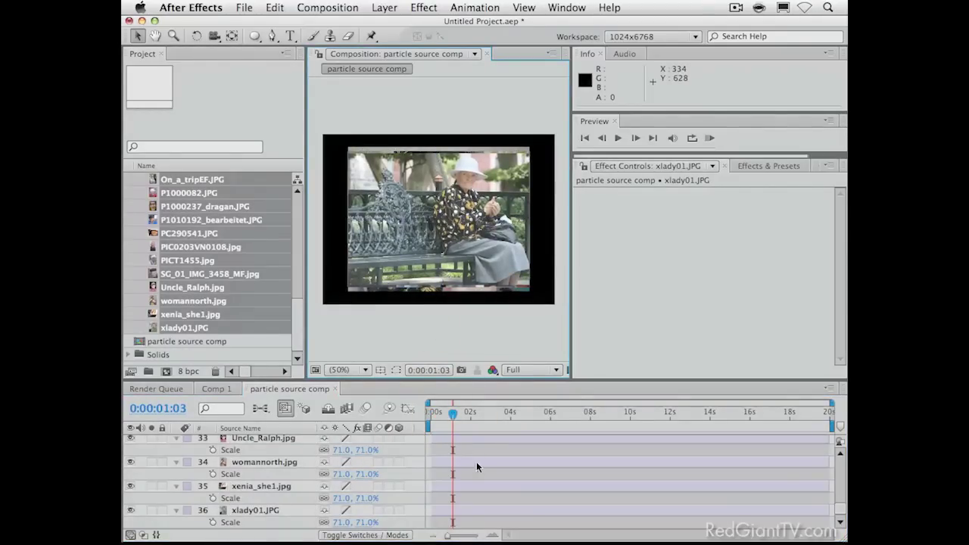
pyautogui.moveTo(452, 414); pyautogui.dragTo(430, 414)
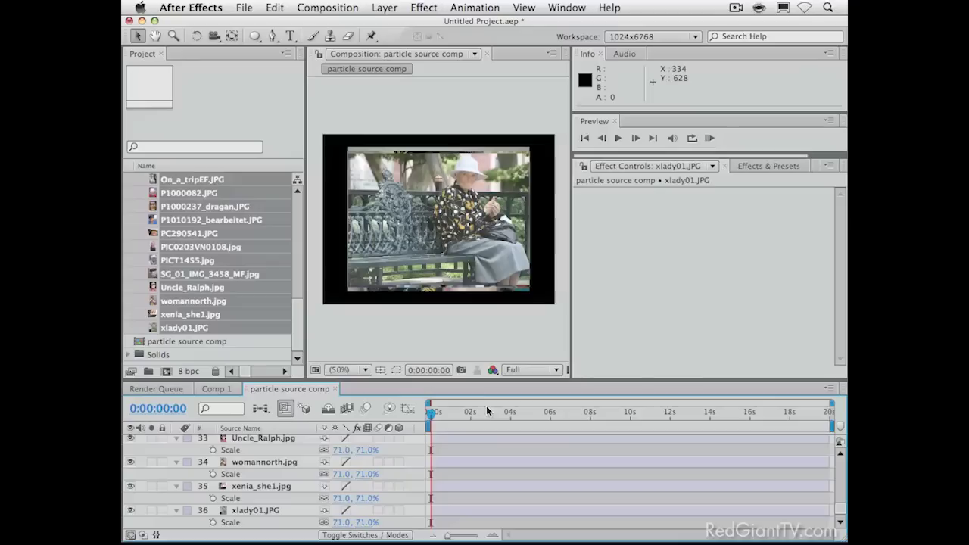
# Trim every photo layer's out point to 0:00:00:01 so each lasts one frame.
pyautogui.click(296, 462)
pyautogui.press('super+a')
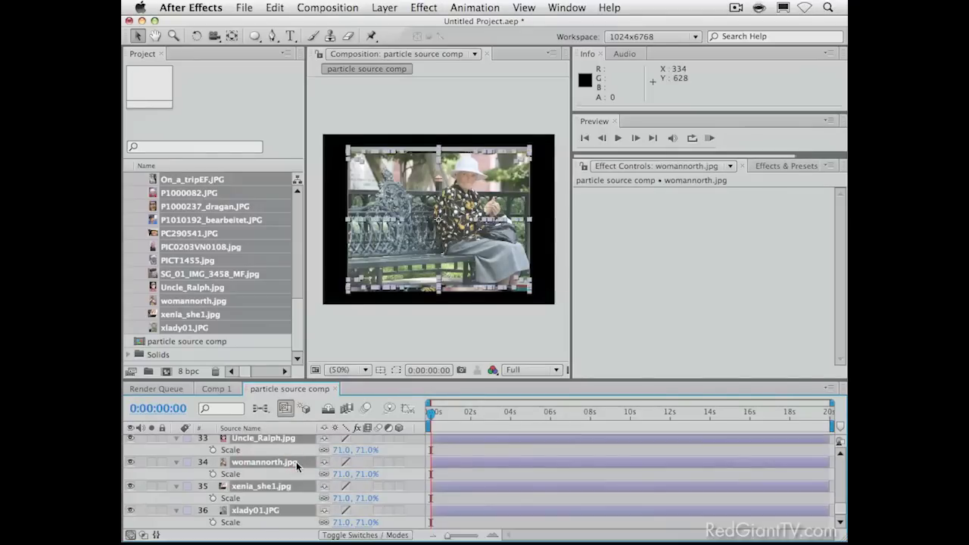
pyautogui.scroll(15, 296, 462)
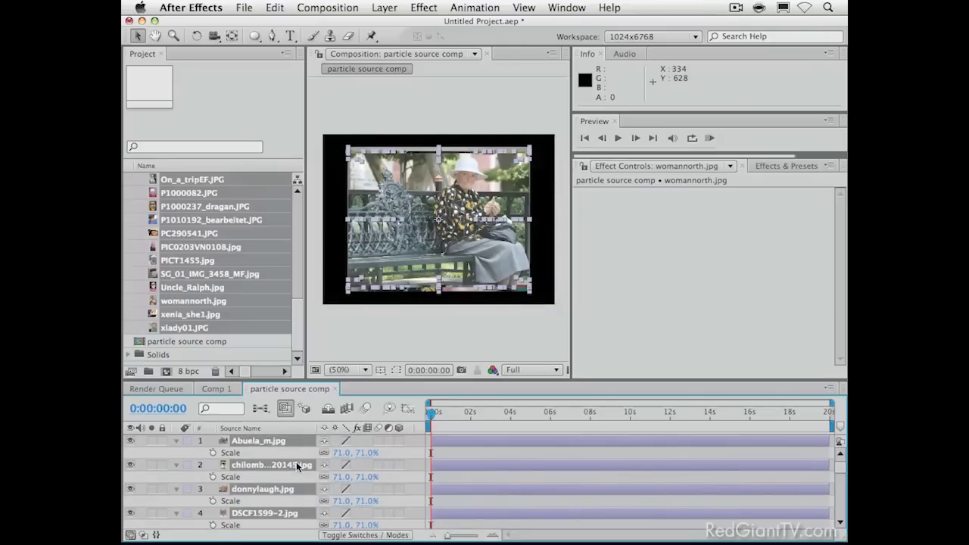
pyautogui.press('pagedown')
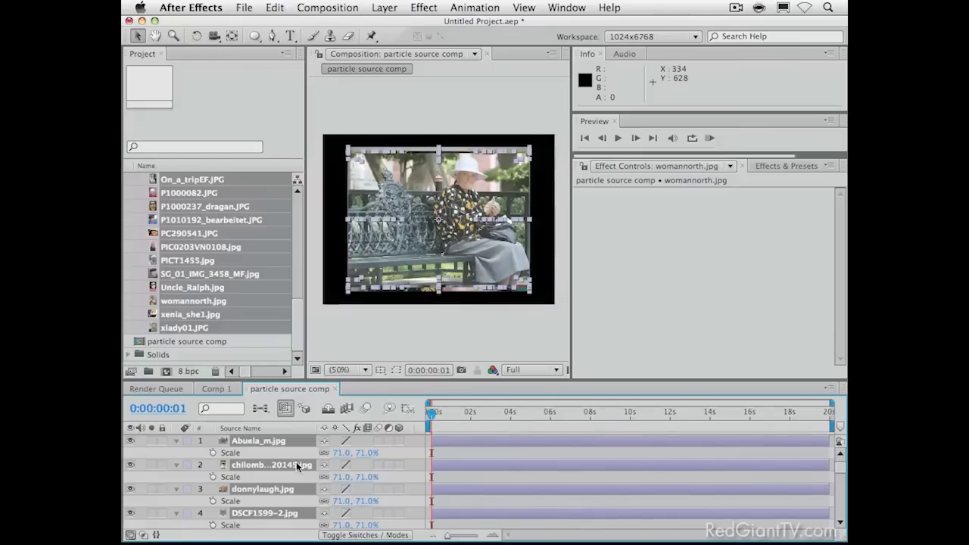
pyautogui.hotkey('alt', ']')
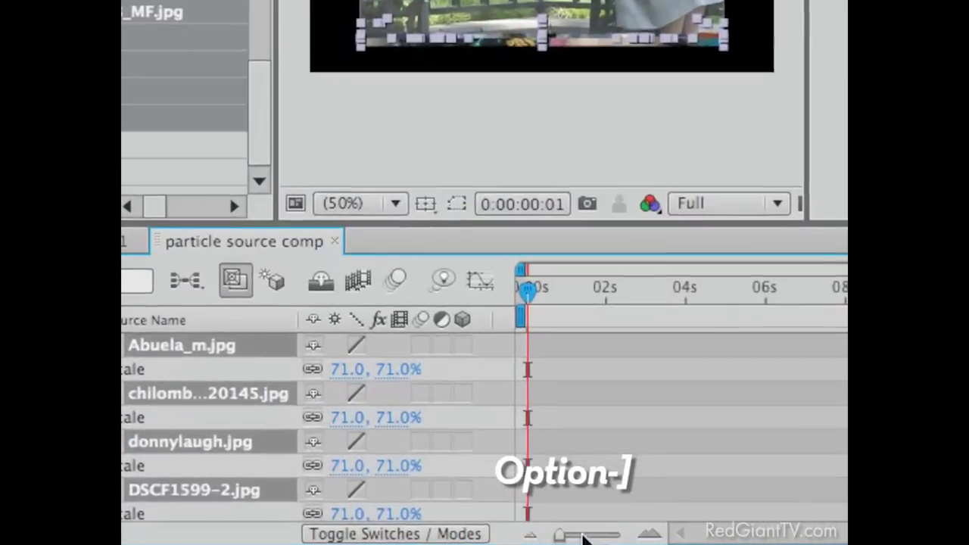
# Zoom the timeline in to show individual frames.
pyautogui.click(460, 535)
pyautogui.moveTo(583, 534); pyautogui.dragTo(612, 538)
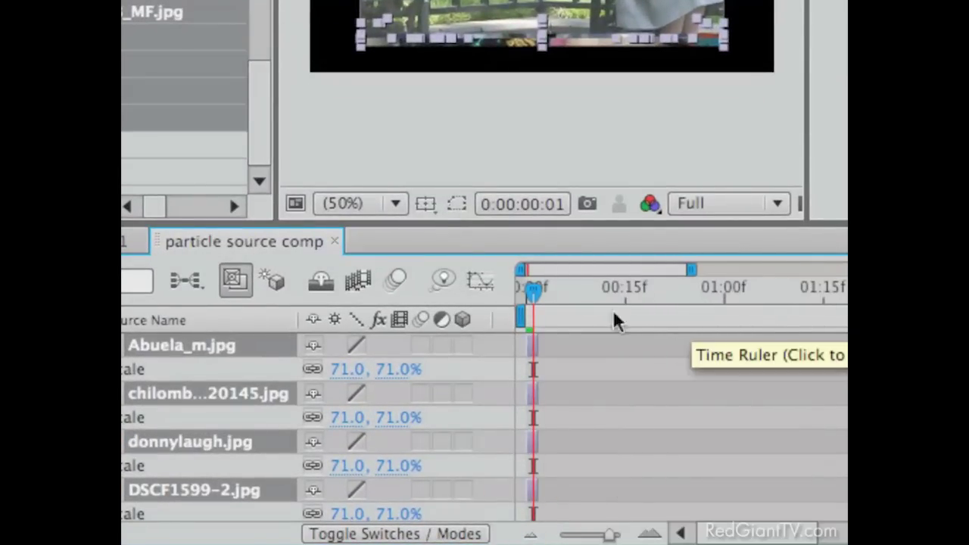
pyautogui.scroll(-4, 599, 388)
pyautogui.scroll(4, 599, 388)
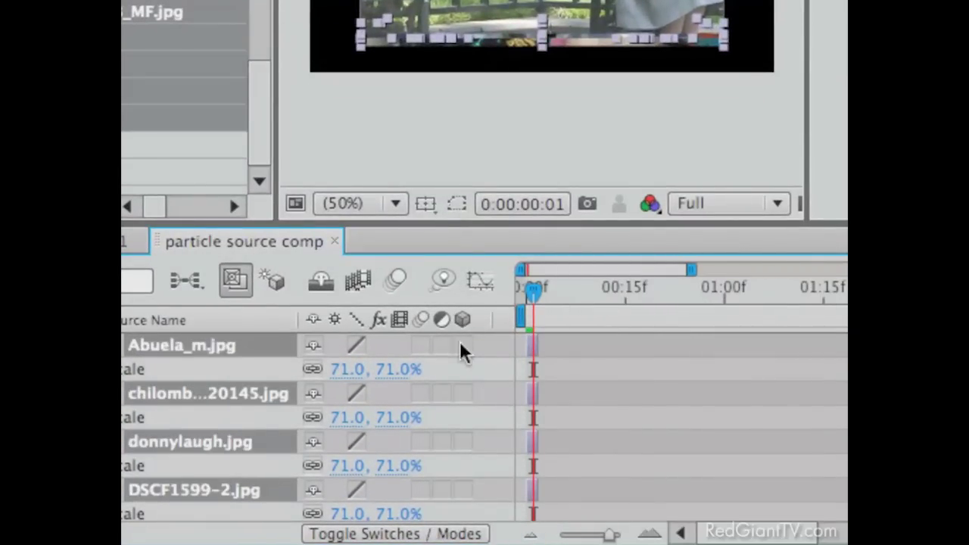
pyautogui.rightClick(217, 395)
# Sequence the photo layers end to end with Overlap turned off.
pyautogui.moveTo(298, 39)
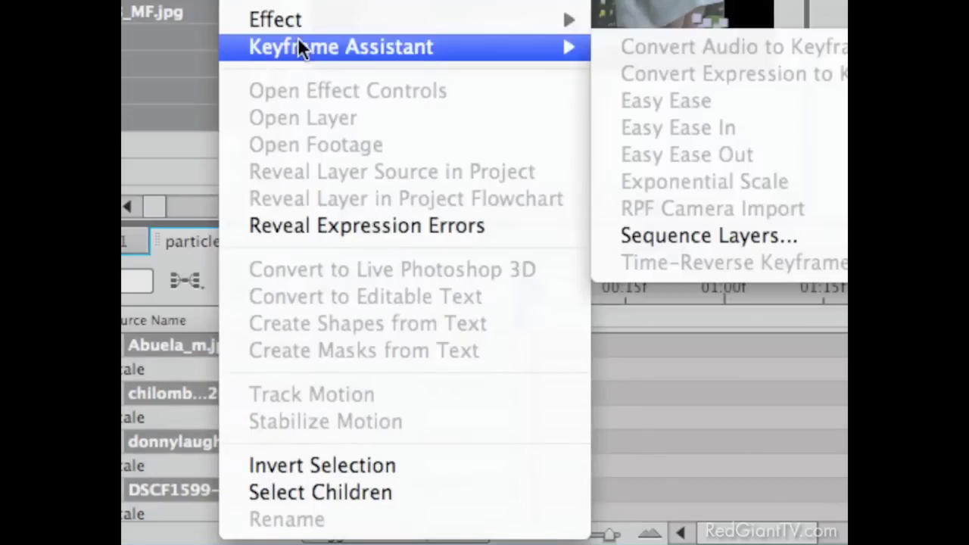
pyautogui.click(705, 240)
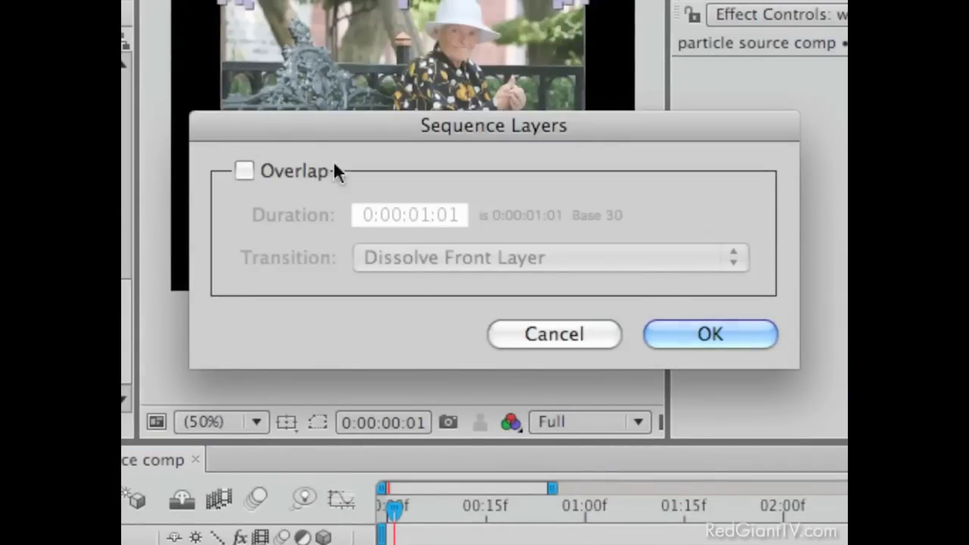
pyautogui.click(694, 331)
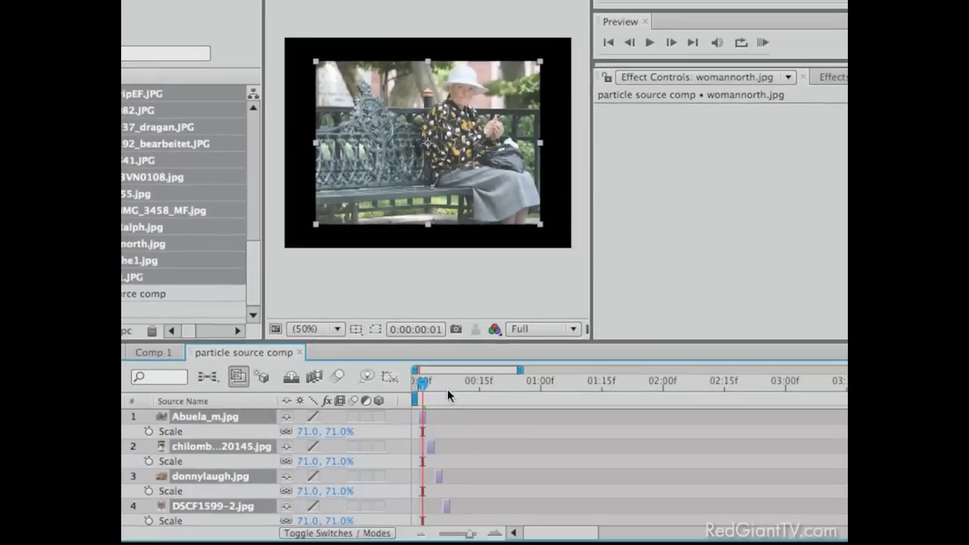
# Preview the sequenced photos from the beginning, then deselect the layers.
pyautogui.press('space')
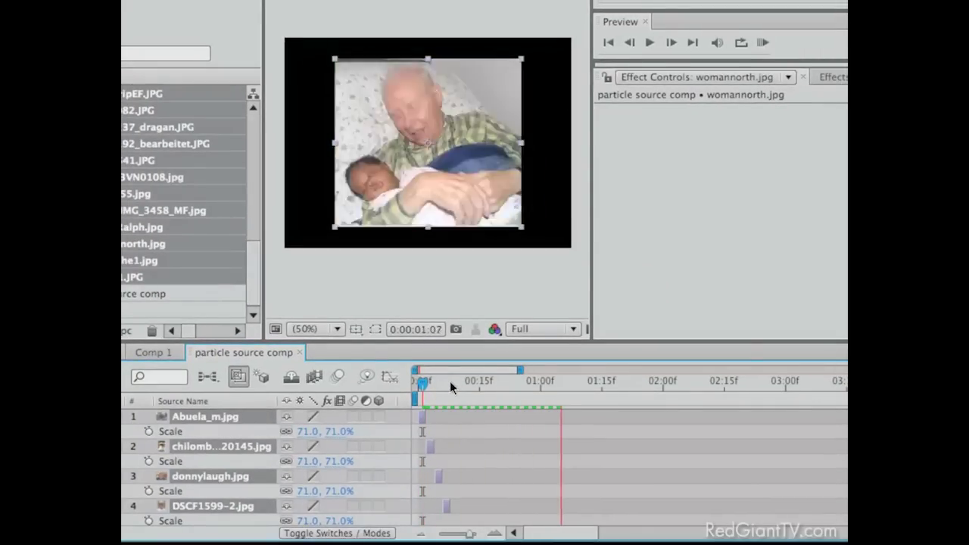
pyautogui.click(458, 378)
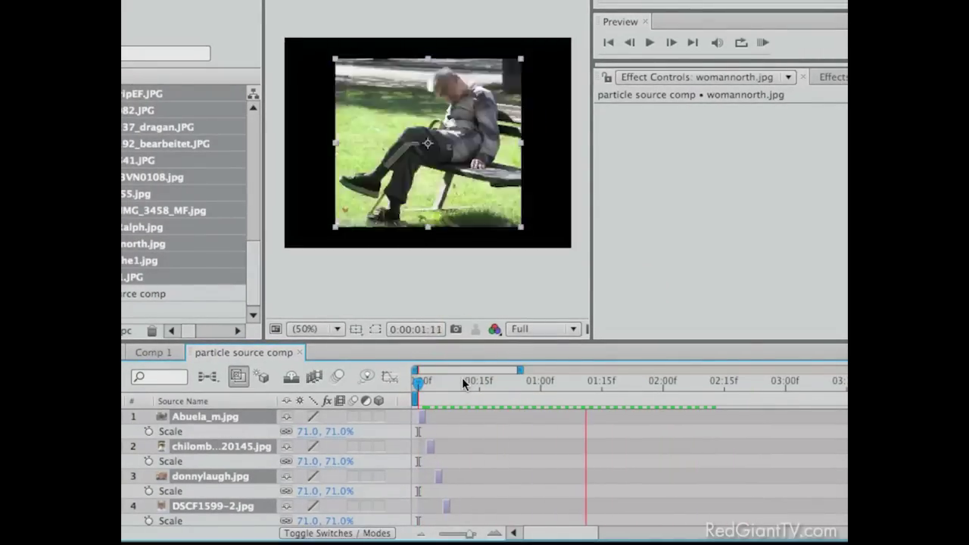
pyautogui.scroll(-20, 551, 468)
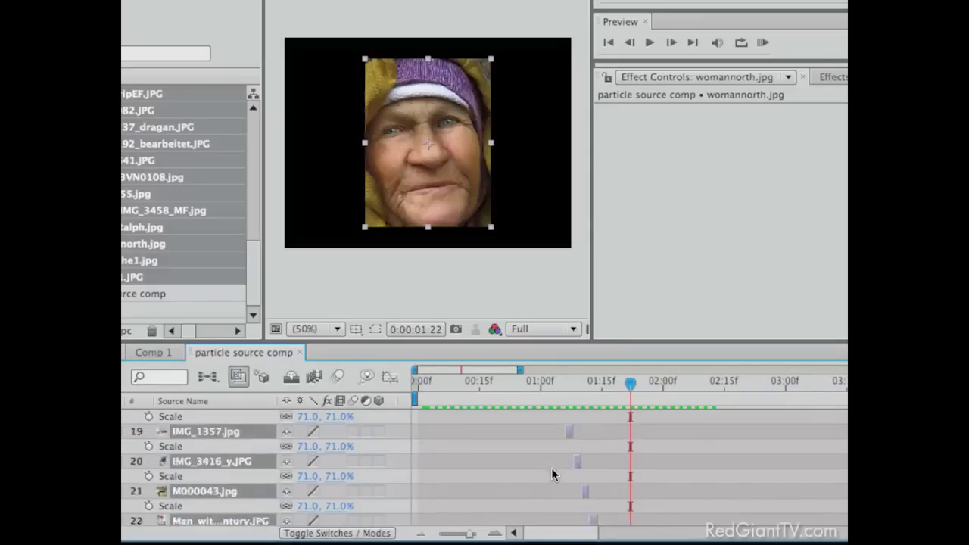
pyautogui.click(746, 496)
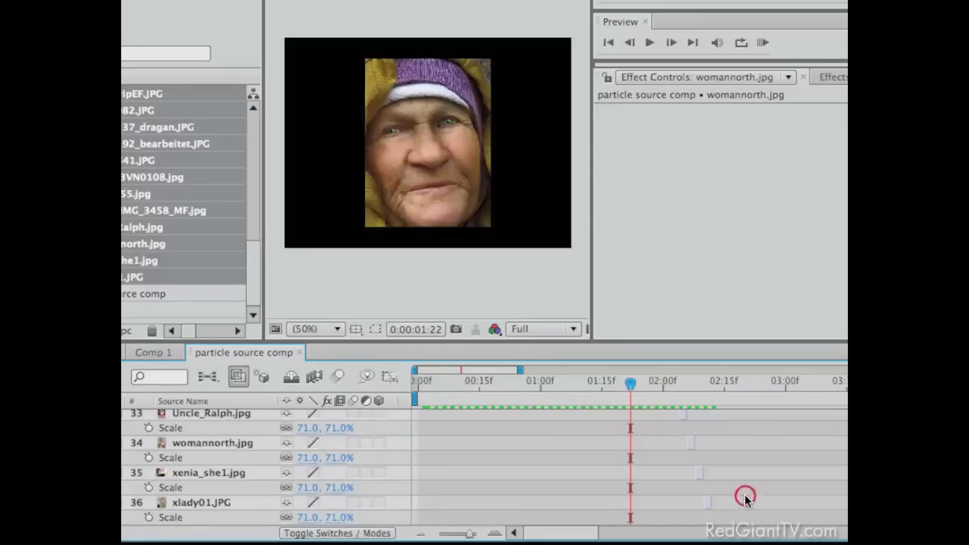
# Scrub through the photos and select the last photo layer, xlady01.JPG.
pyautogui.click(720, 384)
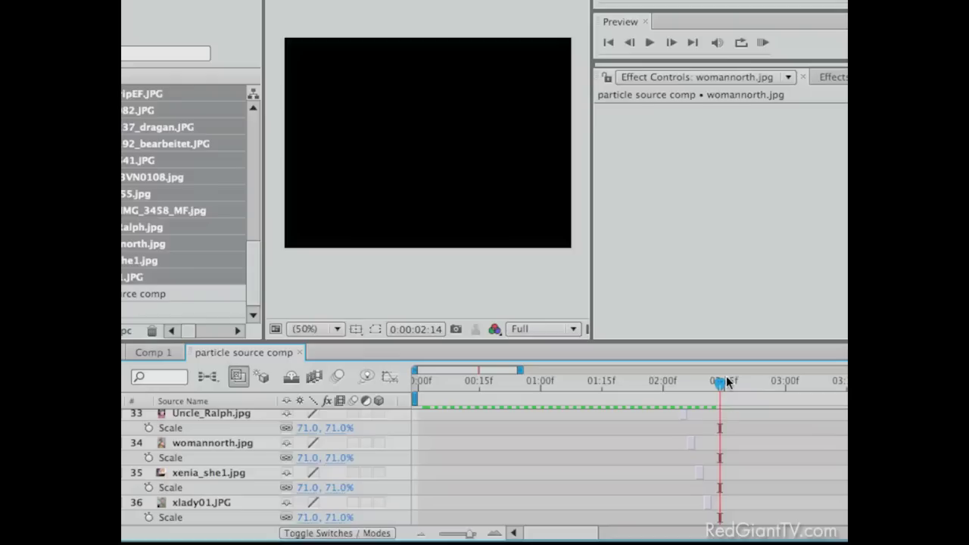
pyautogui.moveTo(721, 384); pyautogui.dragTo(732, 406)
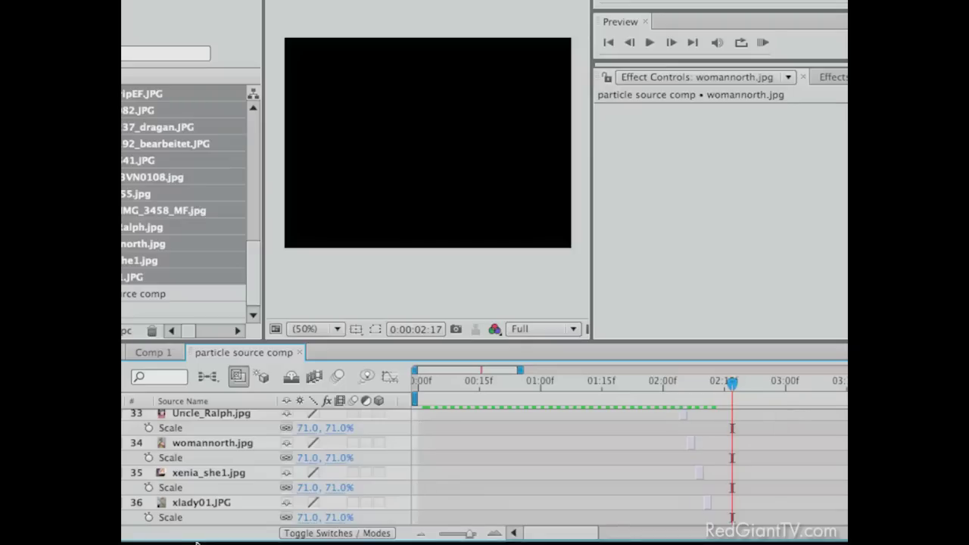
pyautogui.click(248, 500)
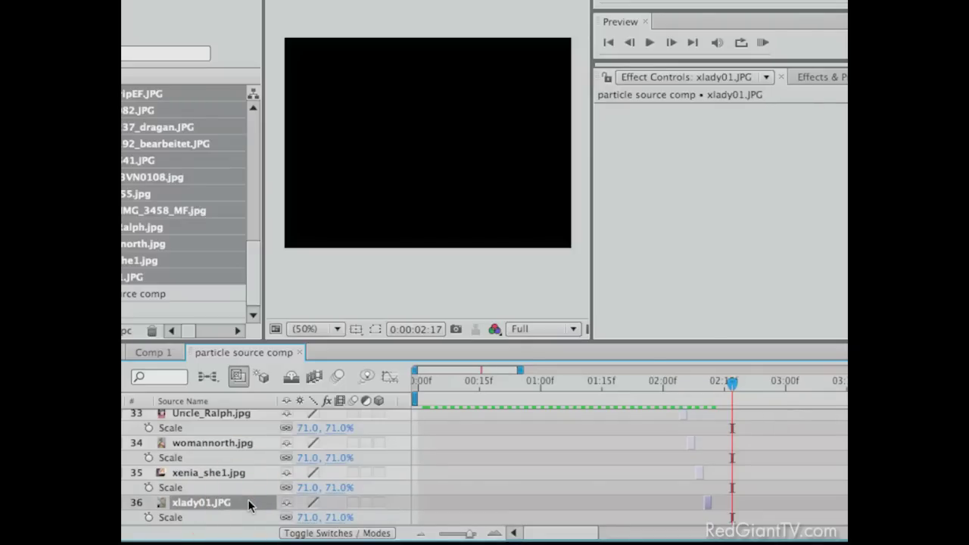
# End the work area at xlady01.JPG's in point and trim the comp to it.
pyautogui.press('i')
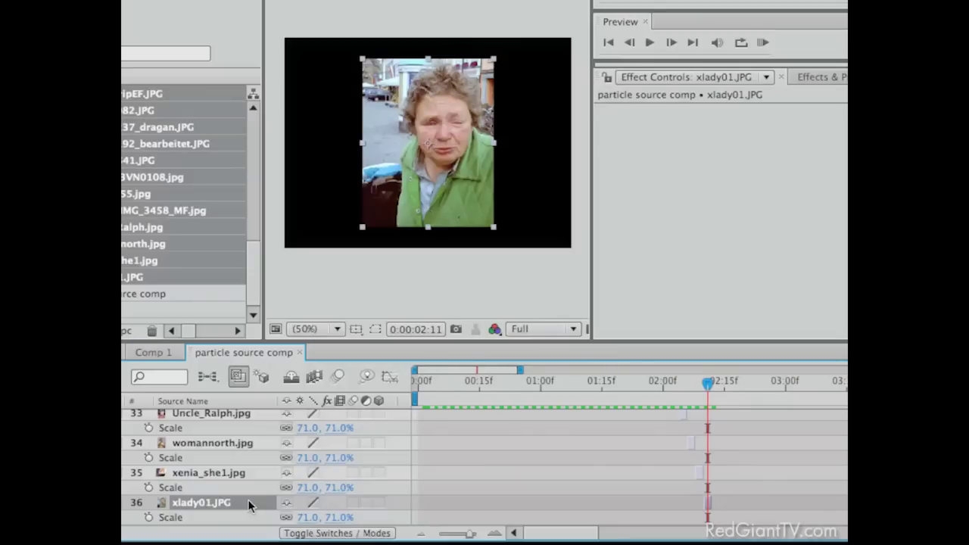
pyautogui.press('n')
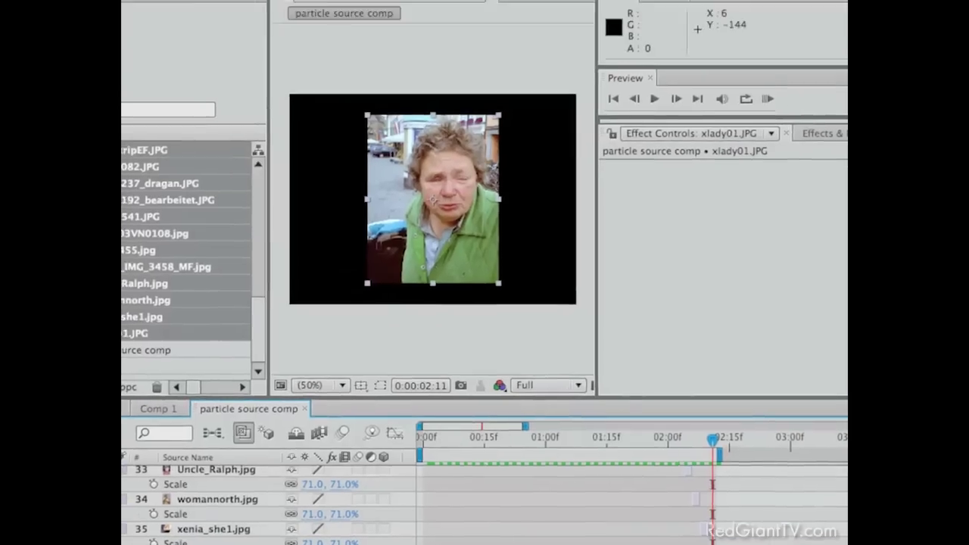
pyautogui.click(301, 8)
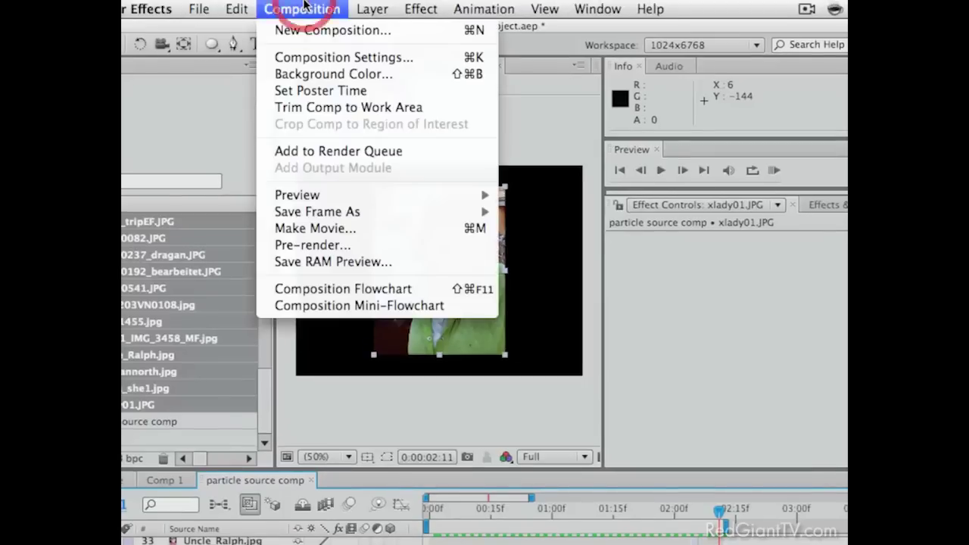
pyautogui.click(321, 107)
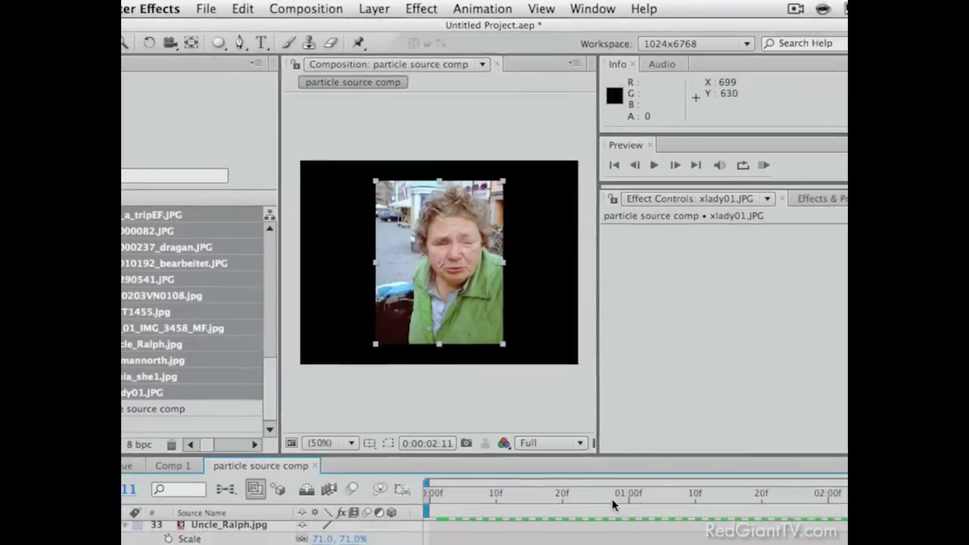
pyautogui.moveTo(641, 415); pyautogui.dragTo(614, 415)
pyautogui.moveTo(680, 420); pyautogui.dragTo(619, 415)
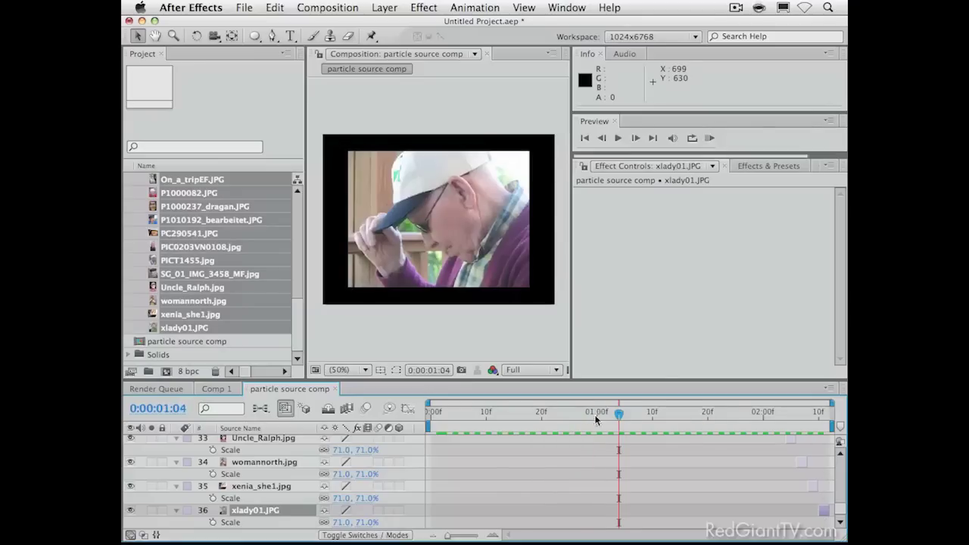
pyautogui.scroll(10, 182, 200)
# Open Comp 1 from the Project panel and set the time to about 4 seconds.
pyautogui.click(129, 194)
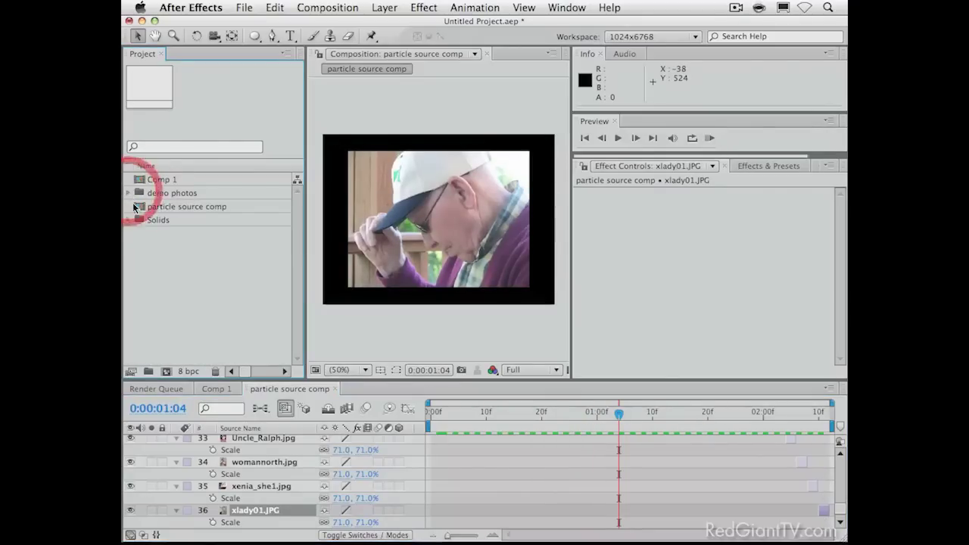
pyautogui.click(139, 182)
pyautogui.doubleClick(140, 183)
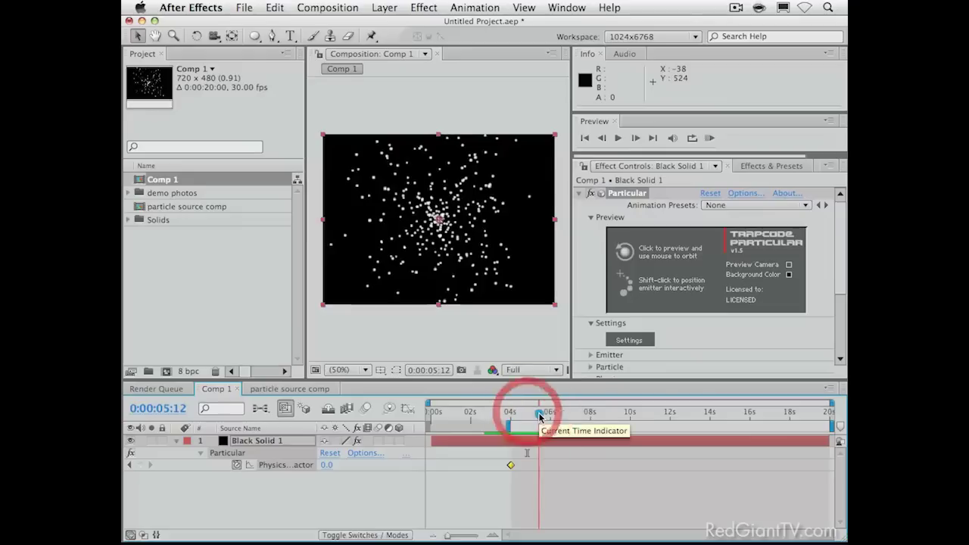
pyautogui.moveTo(530, 409)
pyautogui.mouseDown()
pyautogui.moveTo(509, 422)
pyautogui.moveTo(518, 422)
pyautogui.mouseUp()
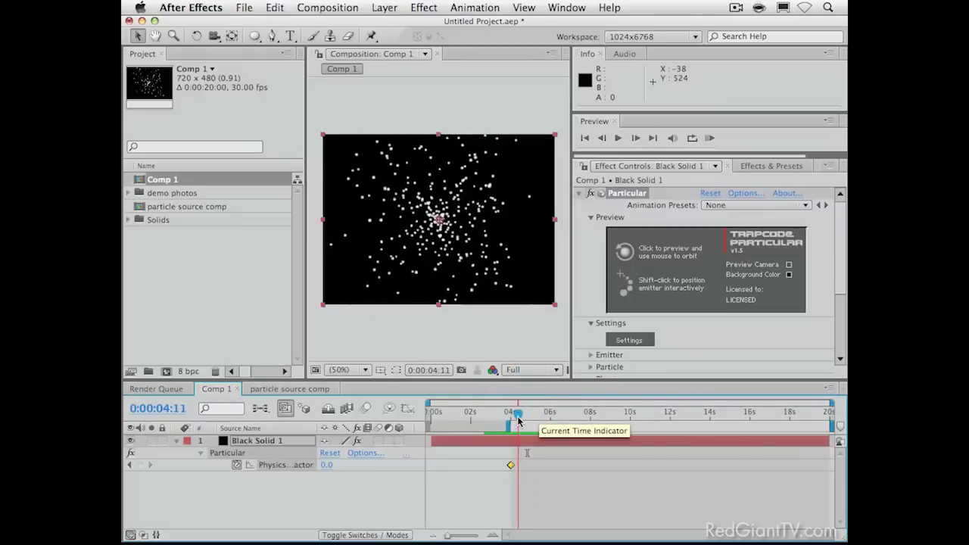
# Select Black Solid 1 and show Particular's Physics group (Air, Time Factor 0.0).
pyautogui.click(284, 491)
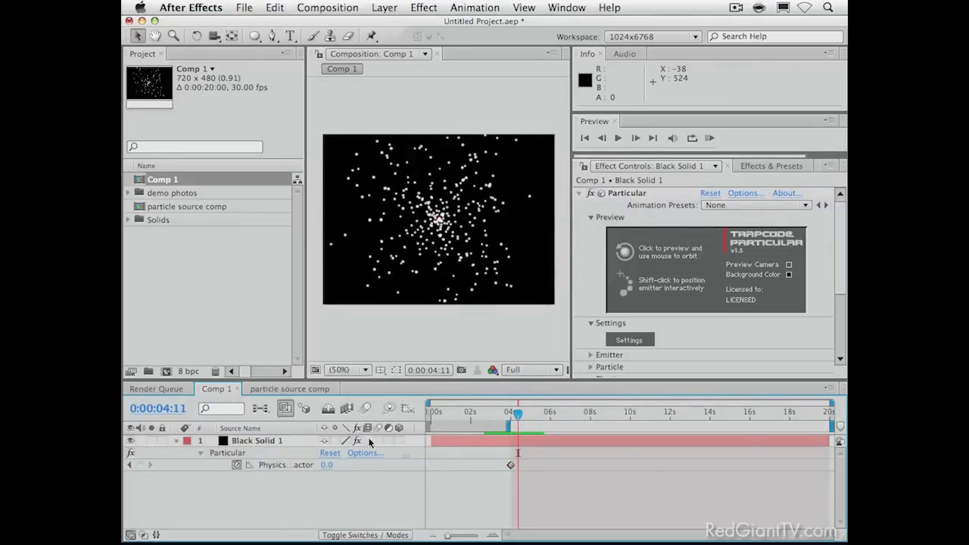
pyautogui.click(240, 447)
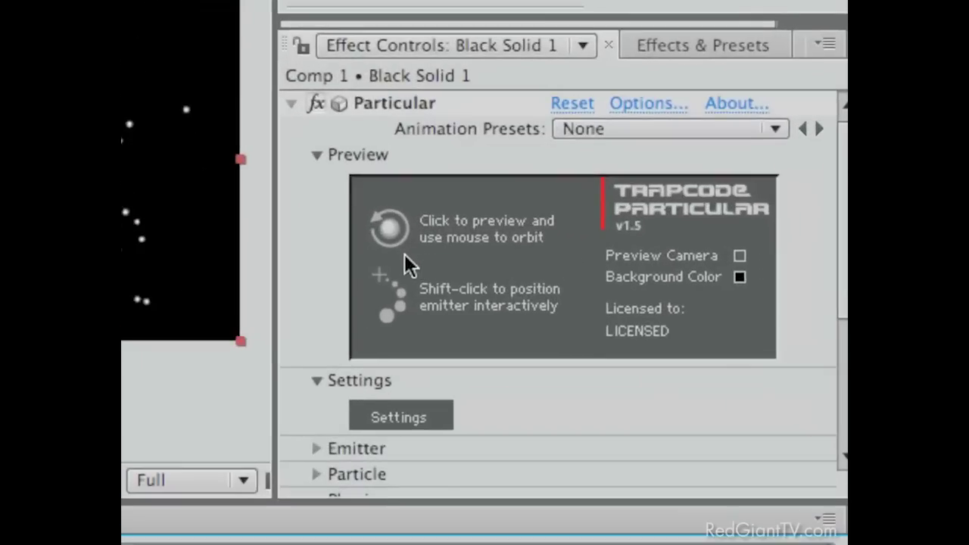
pyautogui.scroll(-3, 665, 263)
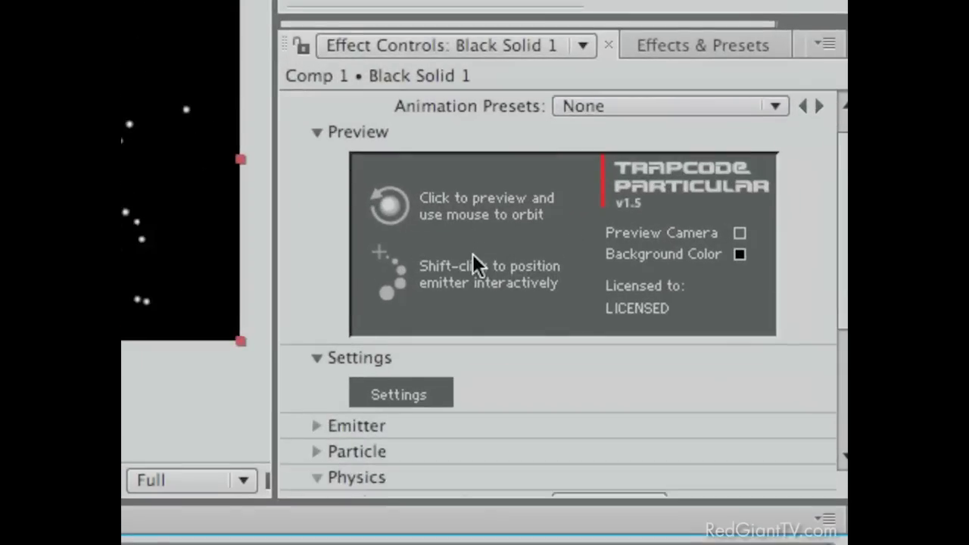
pyautogui.scroll(-1, 473, 254)
pyautogui.scroll(-1, 472, 263)
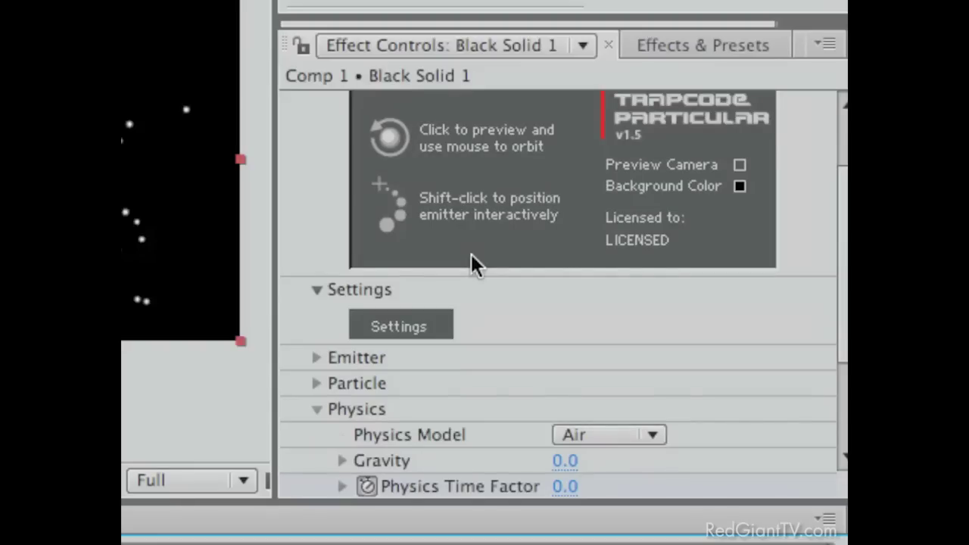
# Change Particular's Particle Type from Sphere to Custom and expand the Custom group.
pyautogui.click(317, 383)
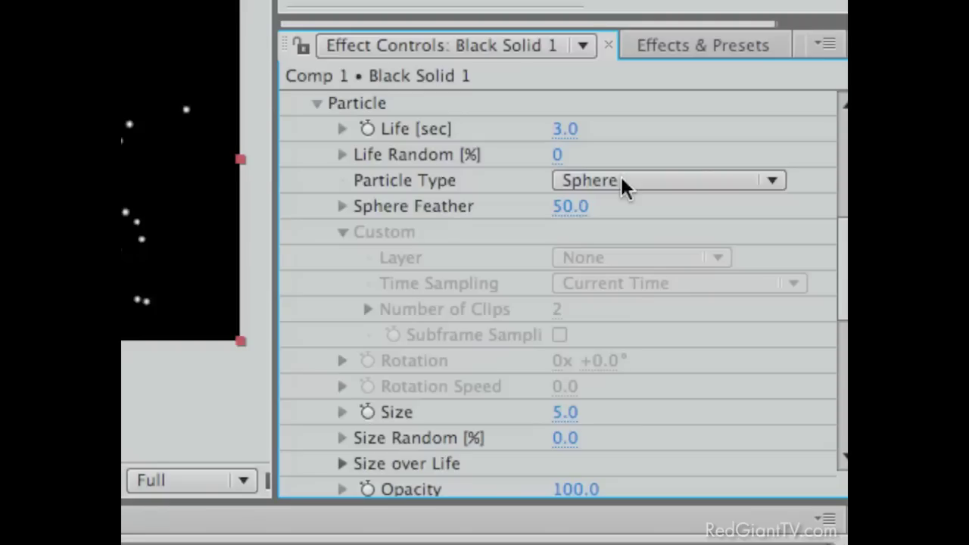
pyautogui.click(622, 182)
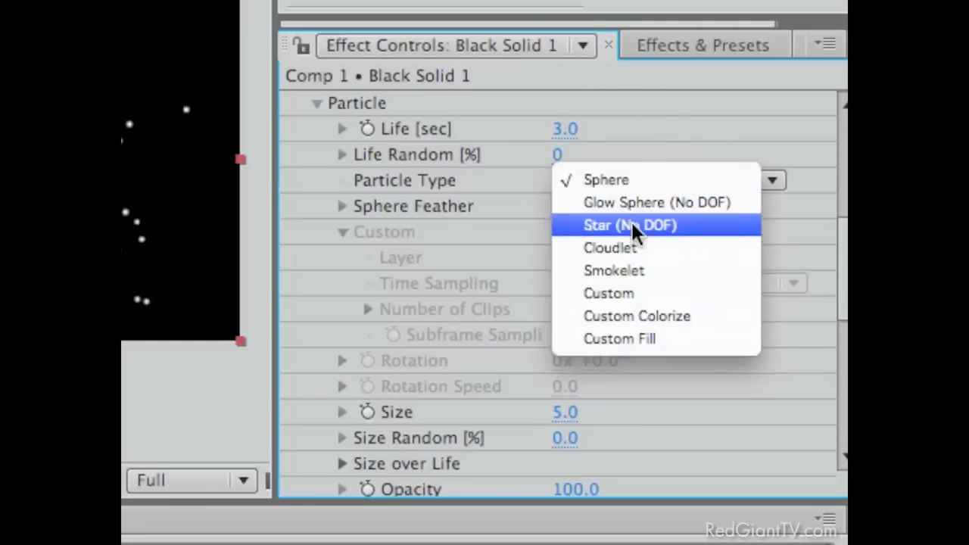
pyautogui.click(620, 293)
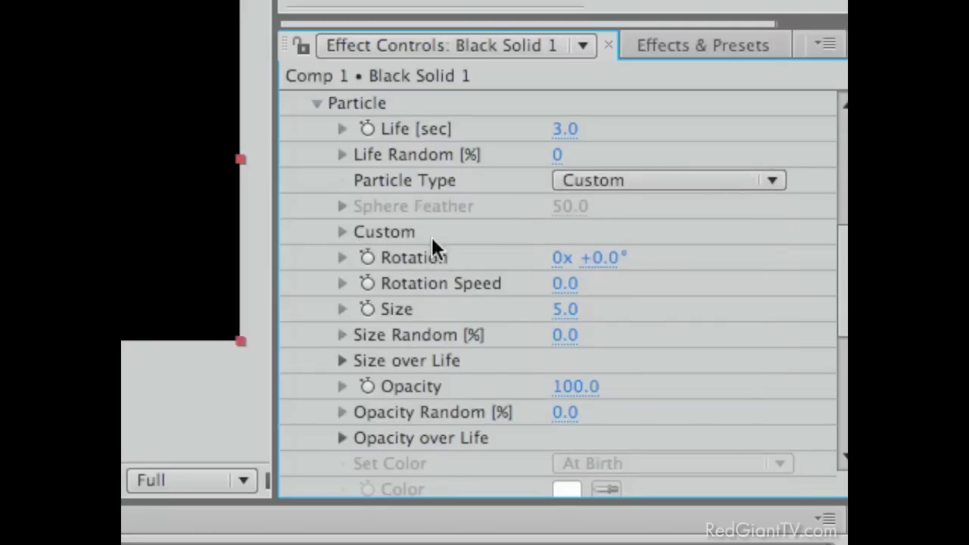
pyautogui.click(343, 231)
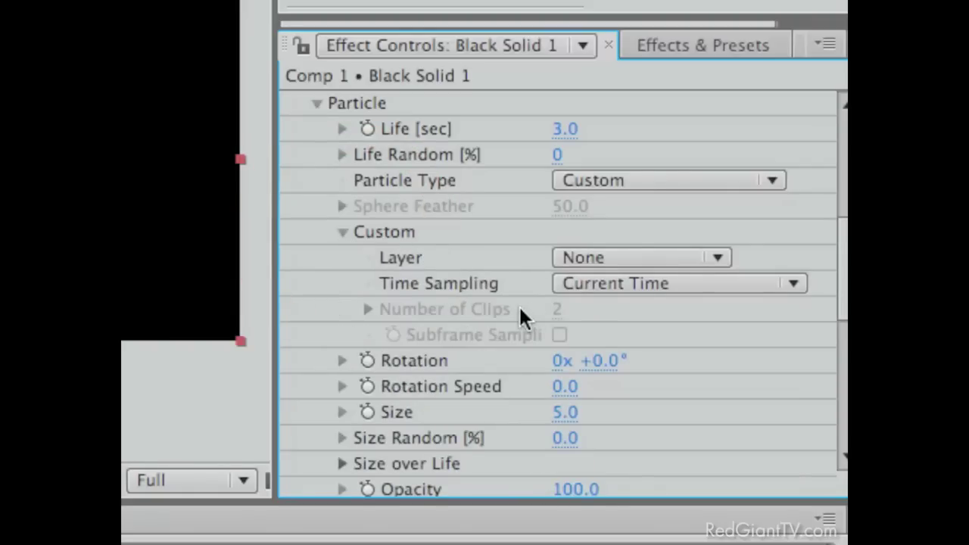
# Add the particle source comp to Comp 1's timeline and turn off its visibility.
pyautogui.click(595, 257)
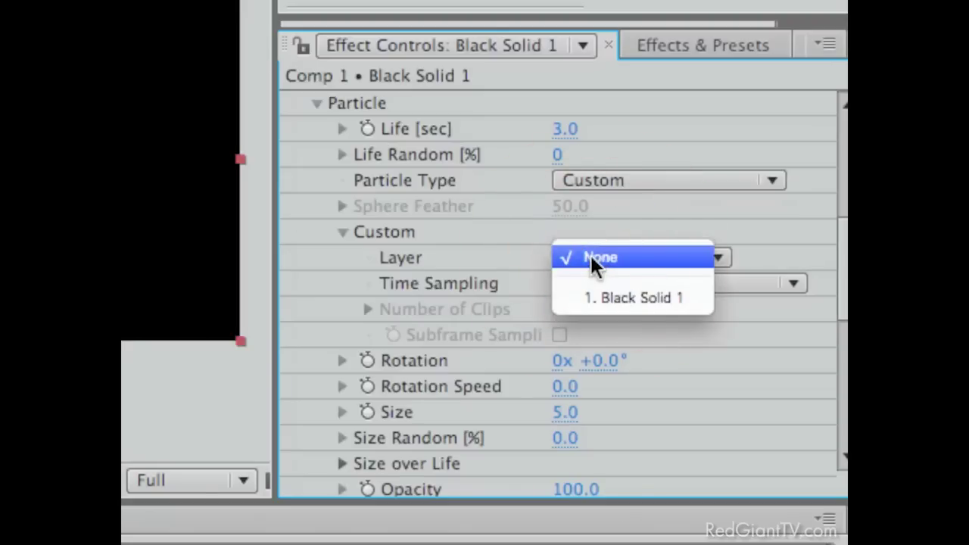
pyautogui.click(509, 253)
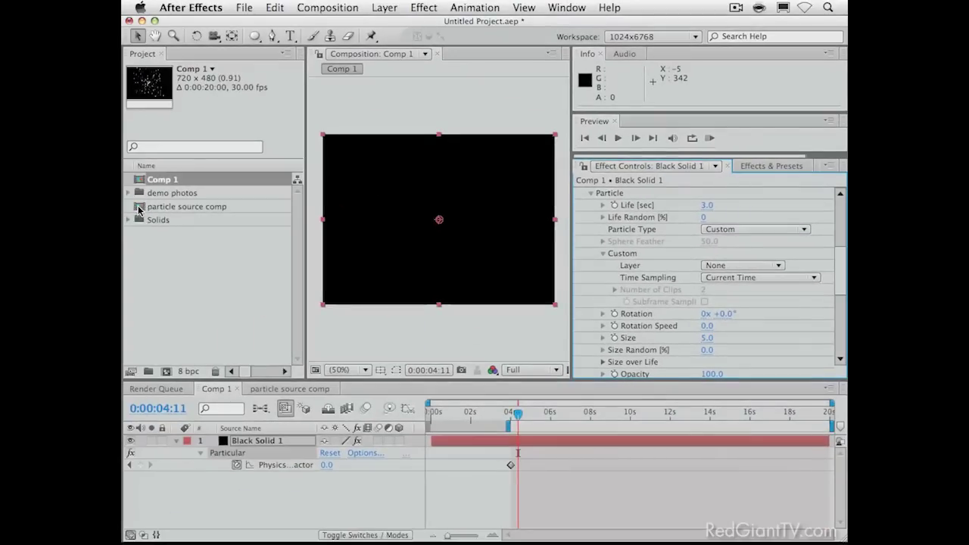
pyautogui.moveTo(140, 211); pyautogui.dragTo(168, 514)
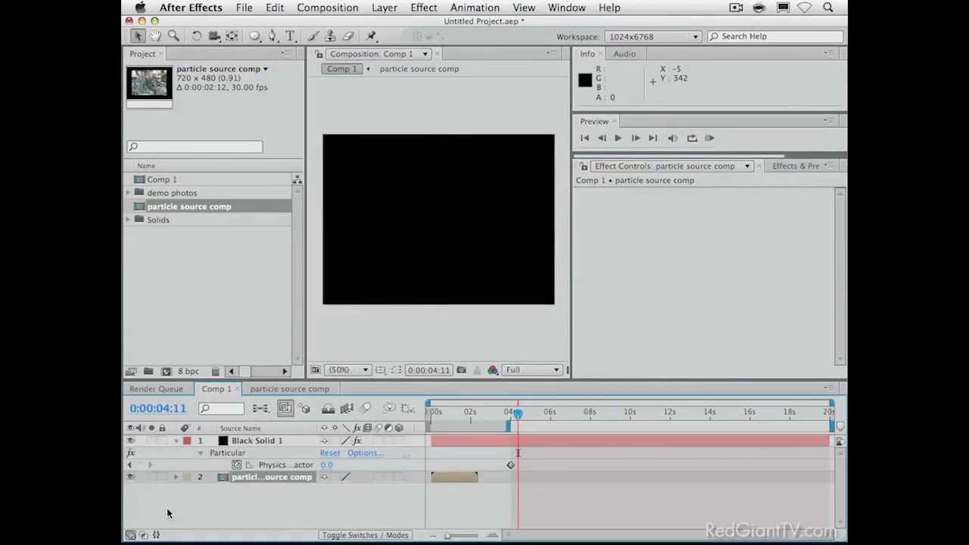
pyautogui.click(130, 476)
# Set Particular's Custom Layer to '2. particle source comp' and acknowledge the size warning.
pyautogui.click(253, 441)
pyautogui.scroll(-3, 636, 334)
pyautogui.scroll(-5, 440, 400)
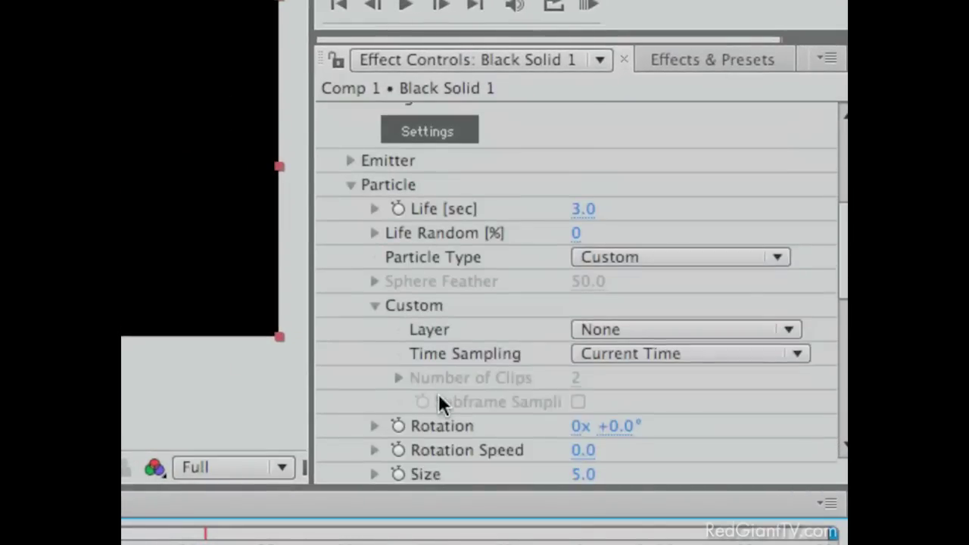
pyautogui.click(594, 222)
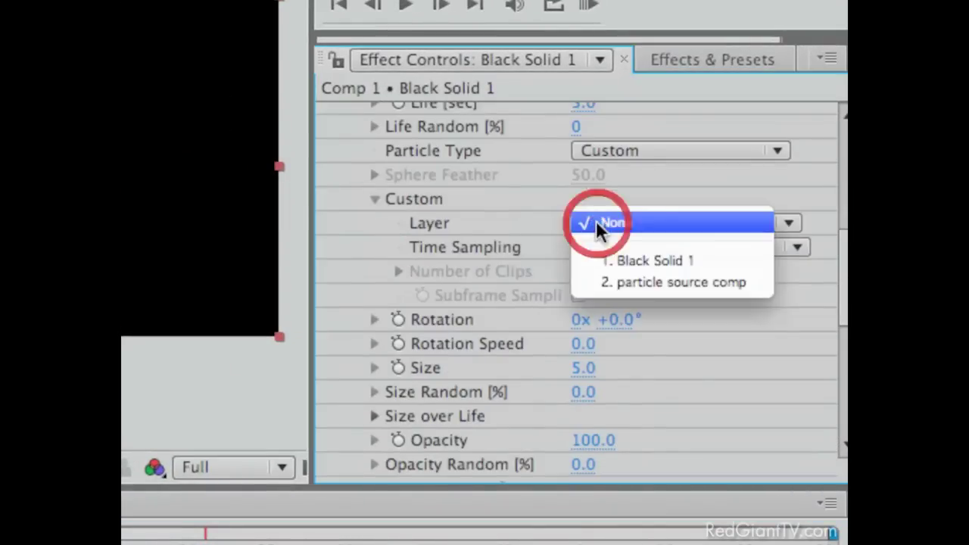
pyautogui.click(641, 280)
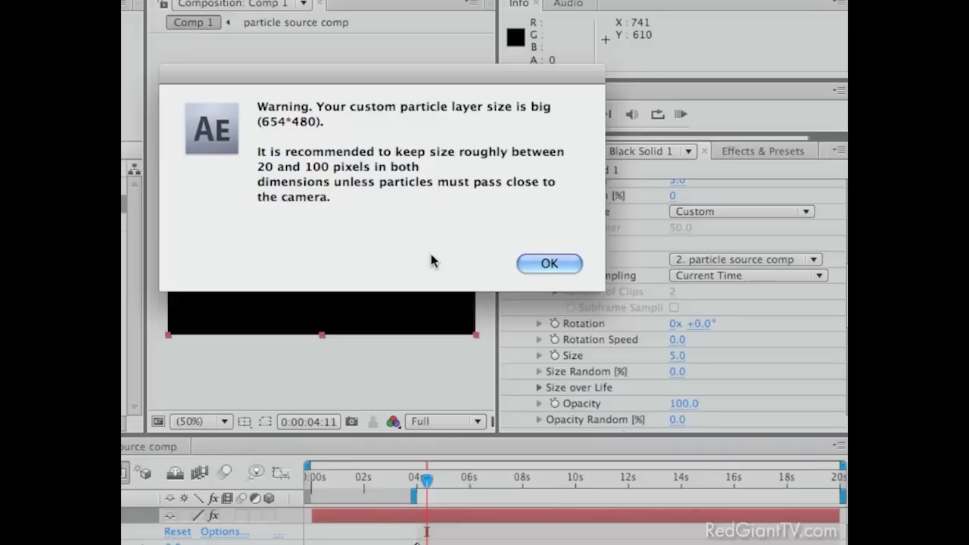
pyautogui.click(537, 261)
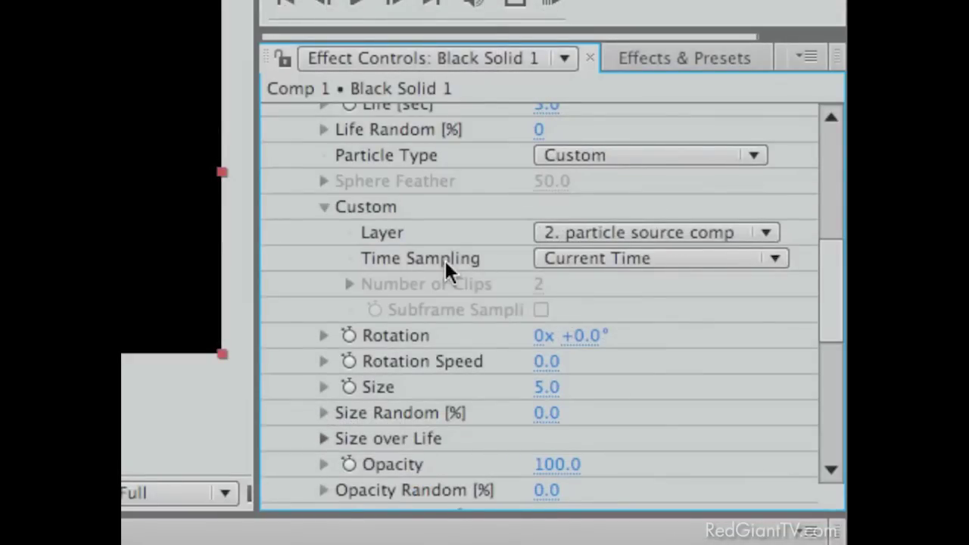
# Set Time Sampling to Random - Still Frame, Size to 75 and Size Random to 77%.
pyautogui.click(570, 259)
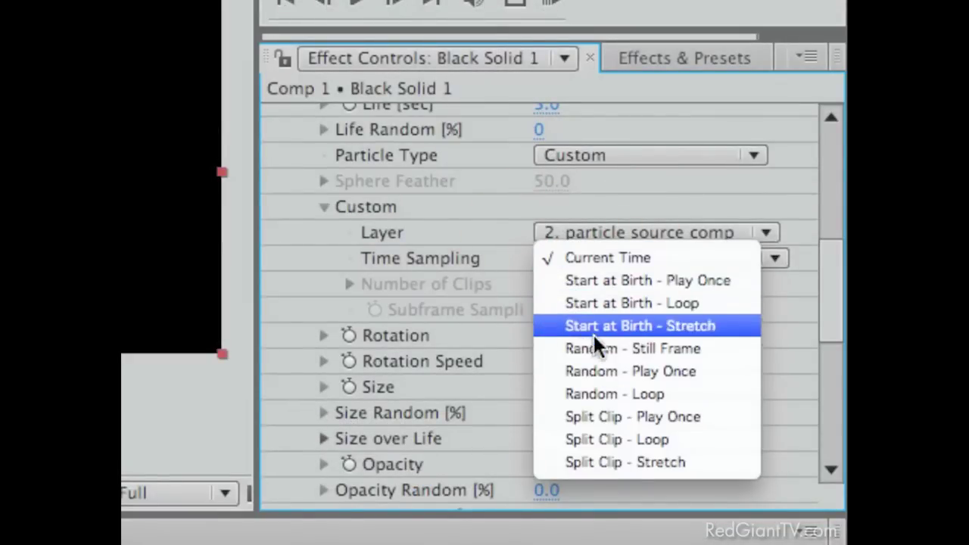
pyautogui.click(646, 352)
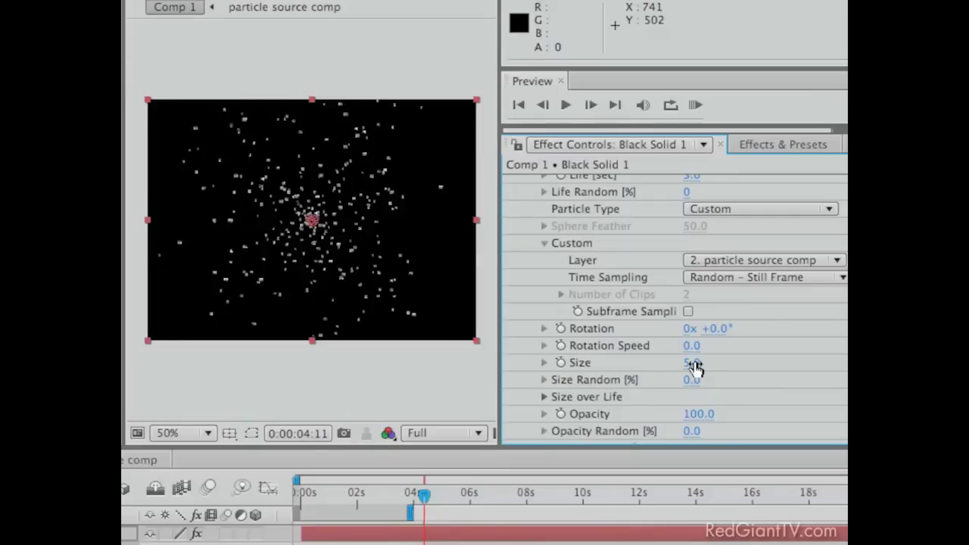
pyautogui.moveTo(696, 367); pyautogui.dragTo(767, 362)
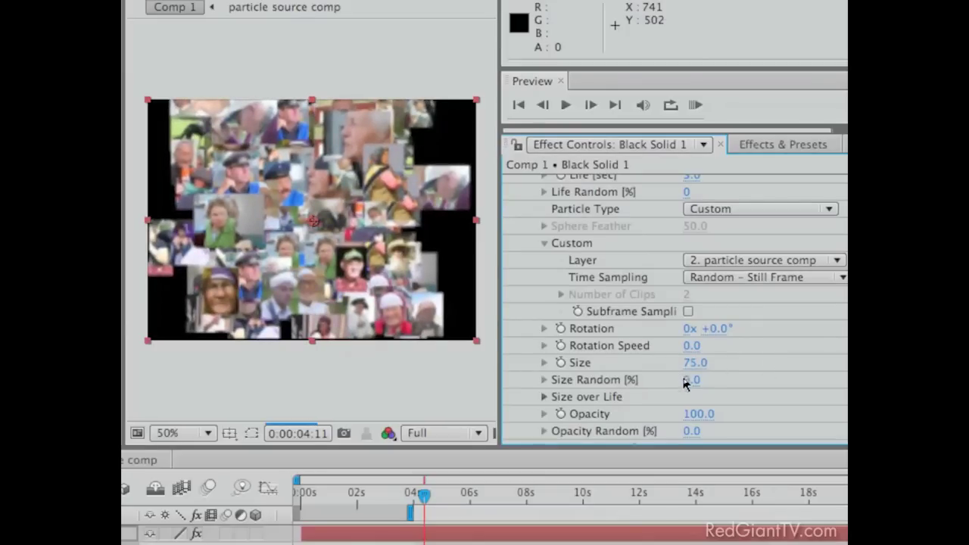
pyautogui.moveTo(689, 380); pyautogui.dragTo(767, 384)
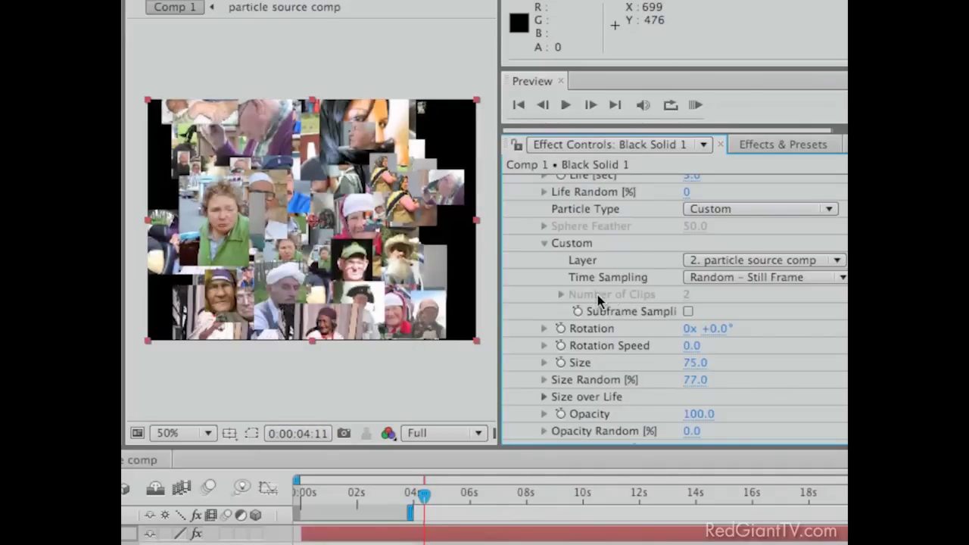
pyautogui.scroll(5, 598, 294)
pyautogui.scroll(-1, 382, 288)
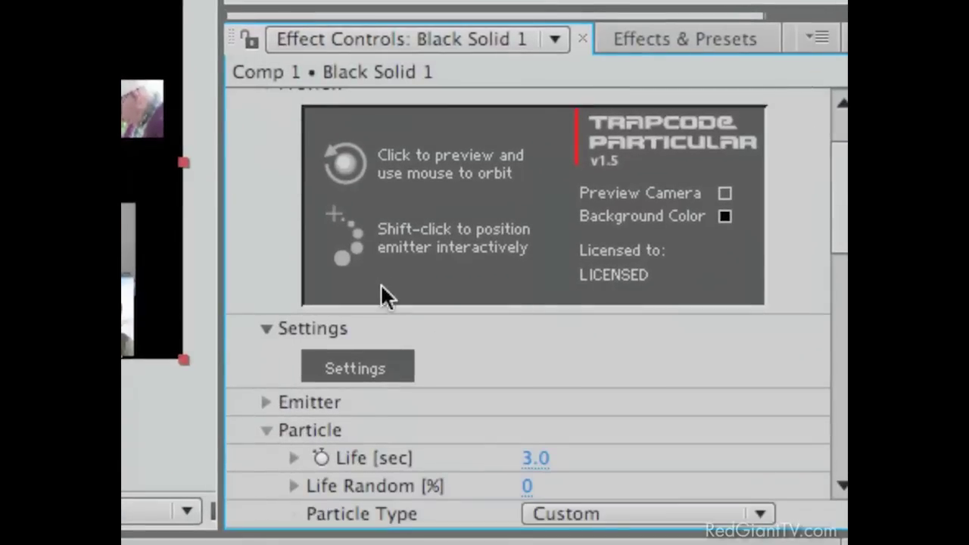
# Set Particular's Emitter Type to Box.
pyautogui.click(265, 402)
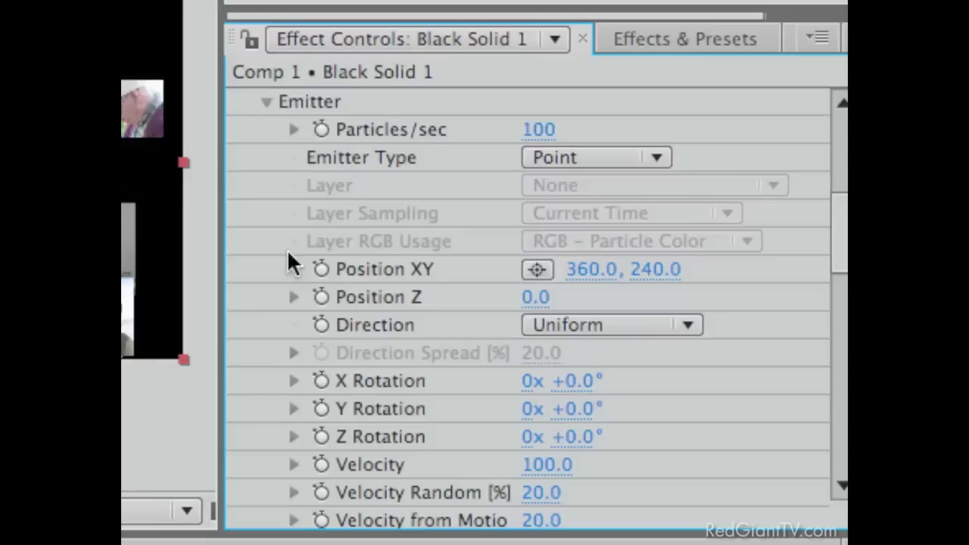
pyautogui.click(549, 157)
pyautogui.click(549, 176)
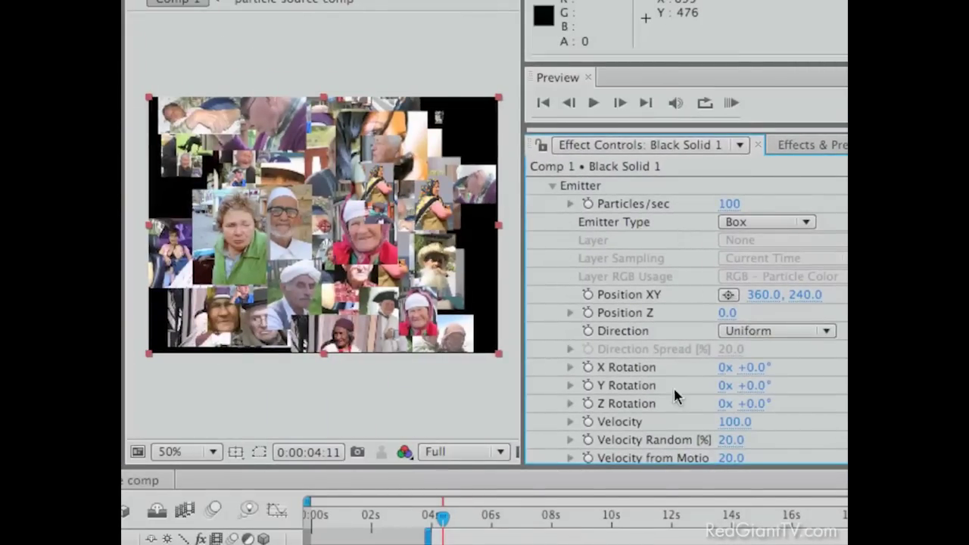
# Resize the emitter box to 1904 wide (X) and 900 tall (Y).
pyautogui.scroll(-5, 673, 386)
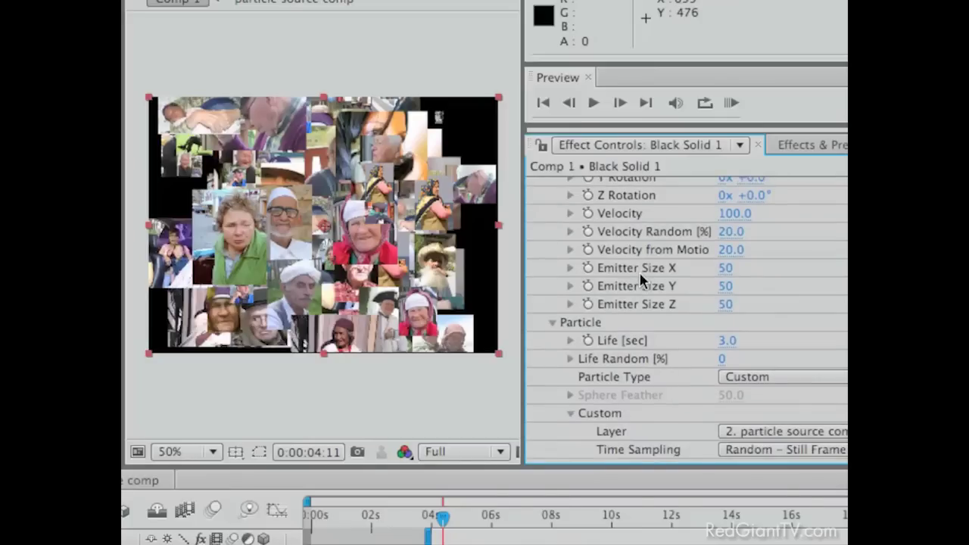
pyautogui.click(729, 266)
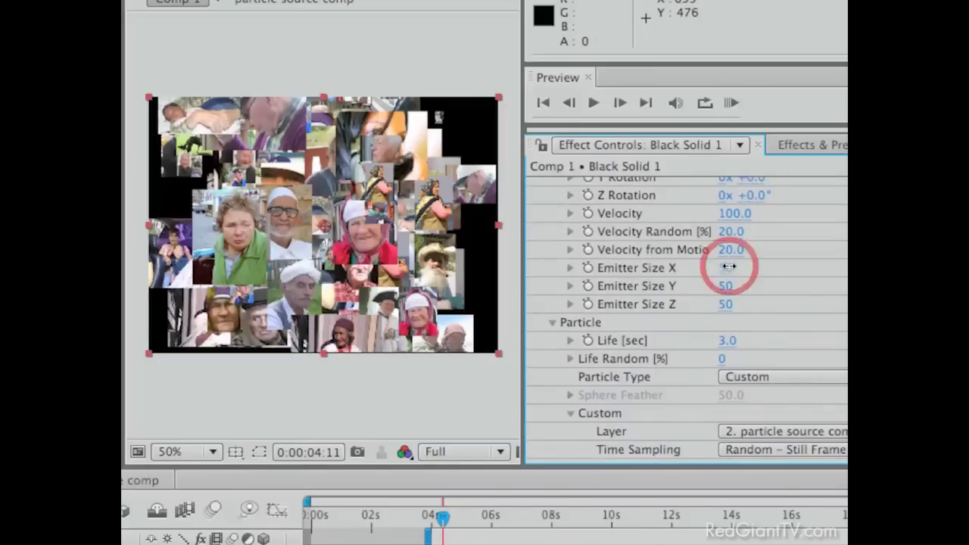
pyautogui.moveTo(728, 266); pyautogui.dragTo(846, 269)
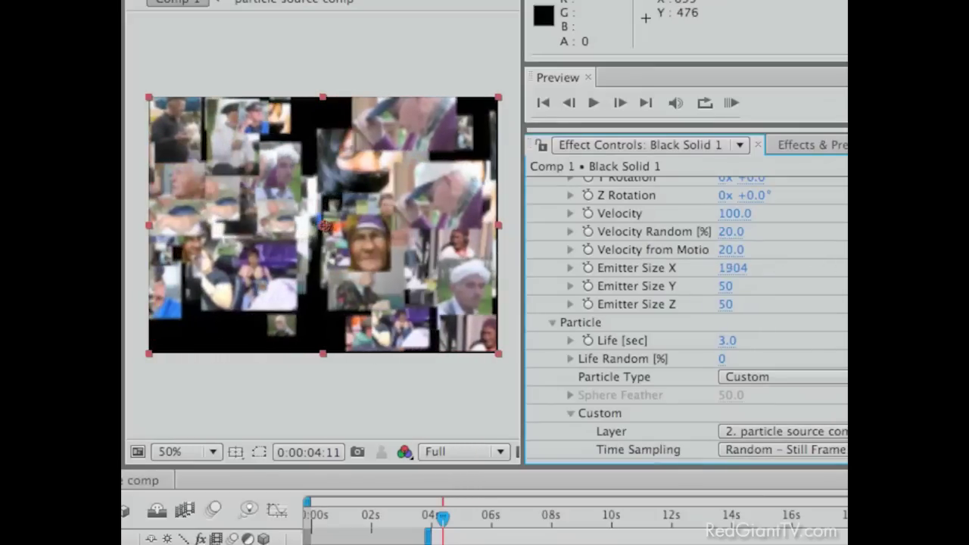
pyautogui.click(739, 288)
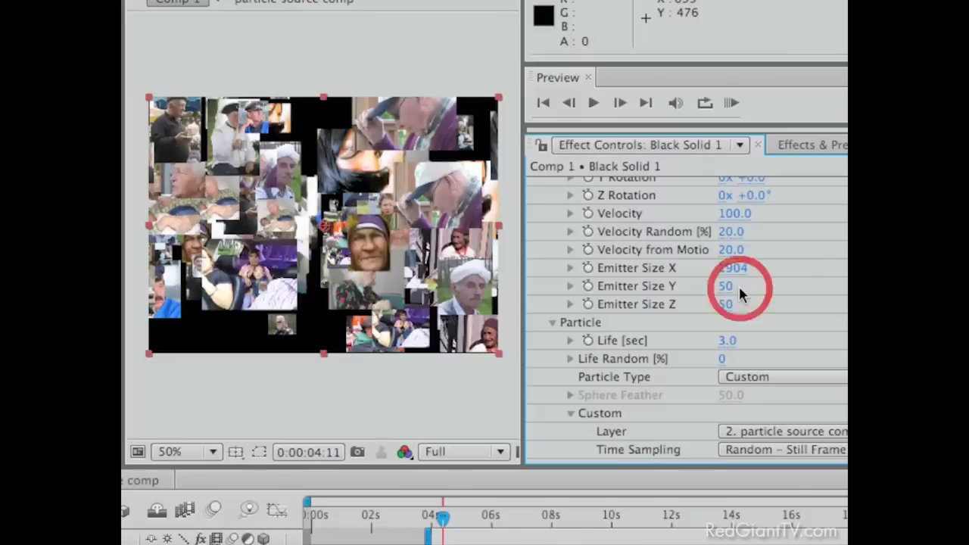
pyautogui.moveTo(728, 294); pyautogui.dragTo(820, 289)
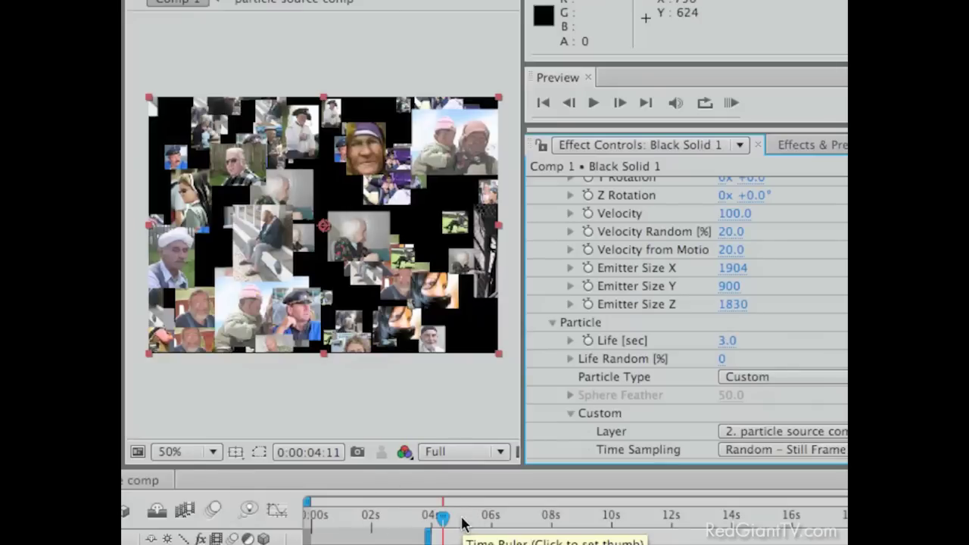
# At 0:00:04:01, add a new Camera 1 with default settings.
pyautogui.click(431, 516)
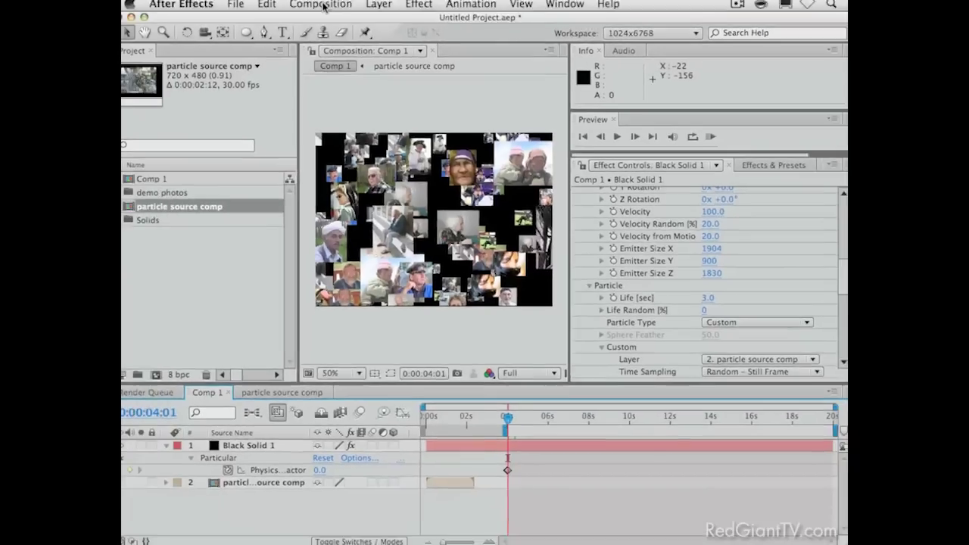
pyautogui.click(327, 7)
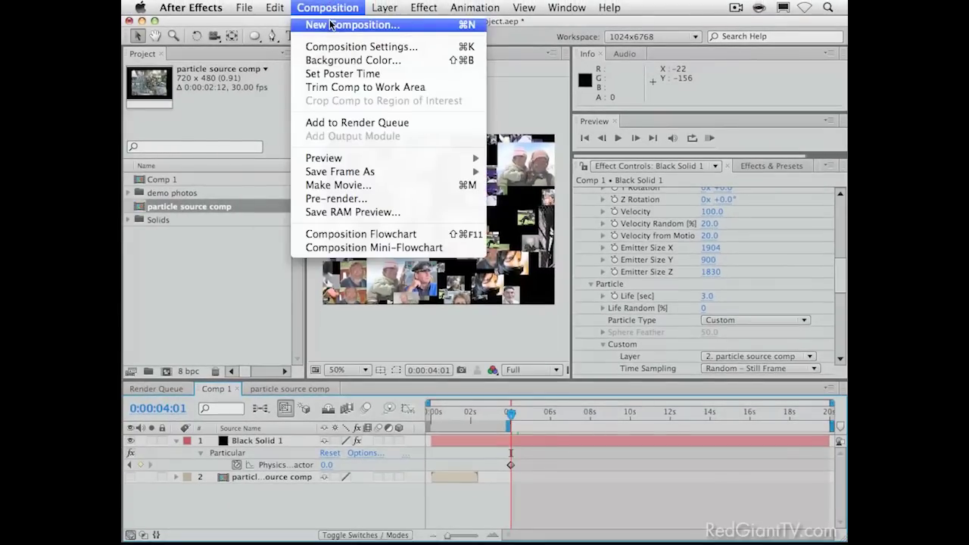
pyautogui.moveTo(379, 6)
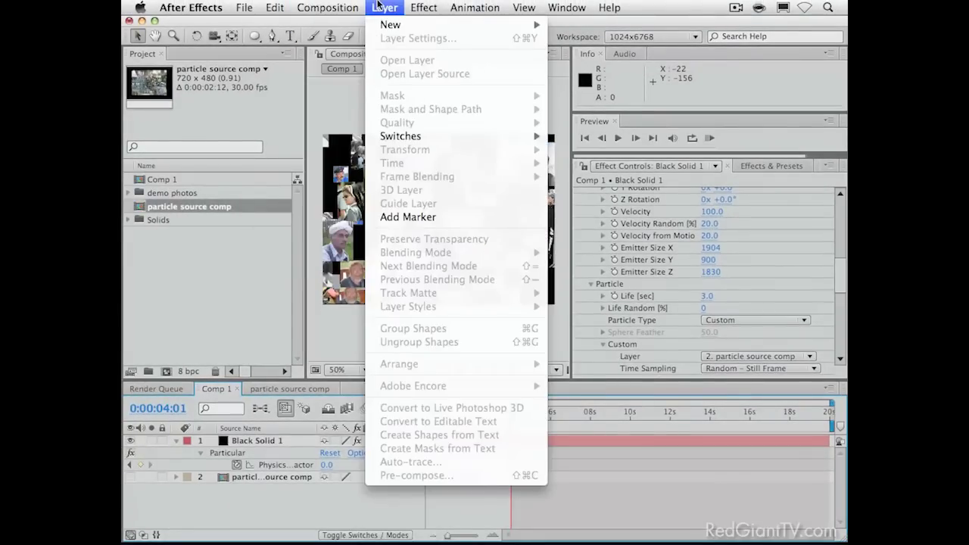
pyautogui.moveTo(383, 25)
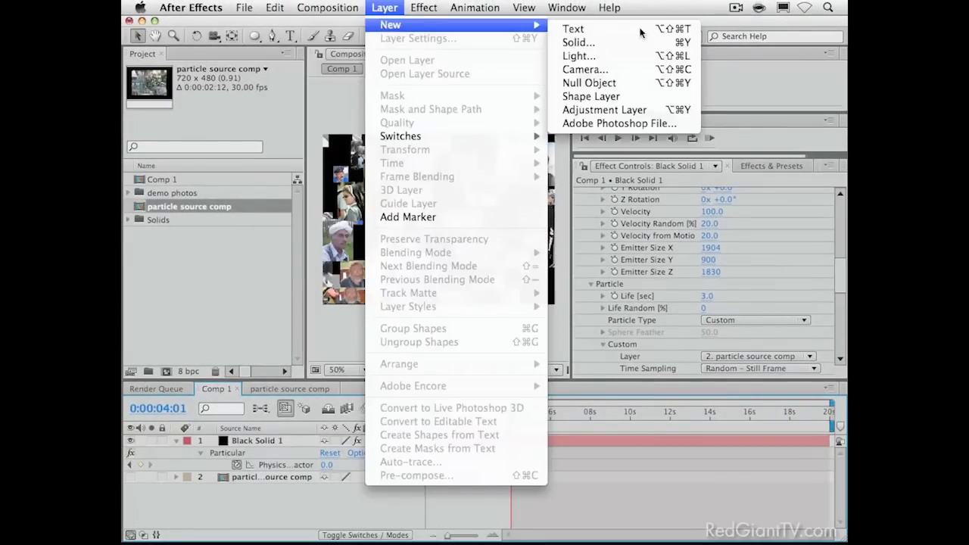
pyautogui.click(638, 68)
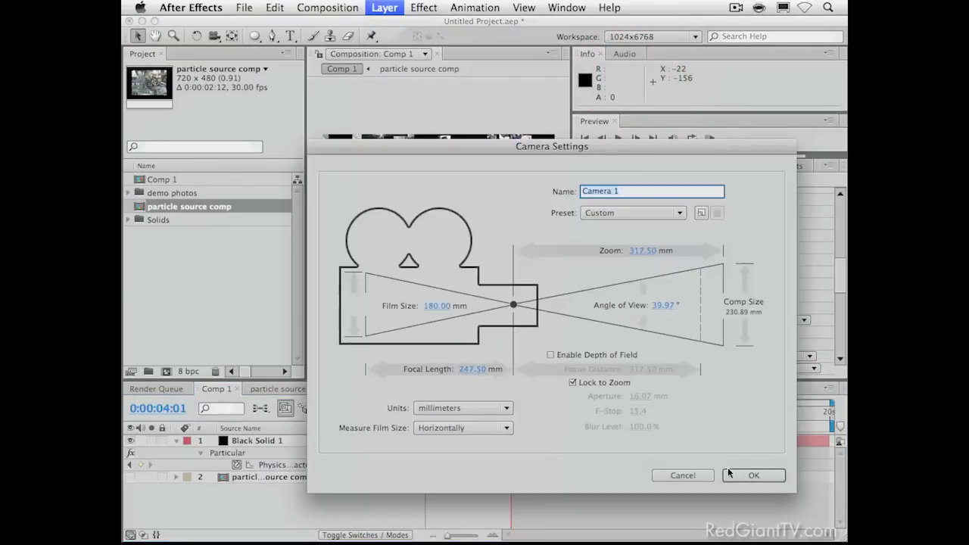
pyautogui.click(730, 475)
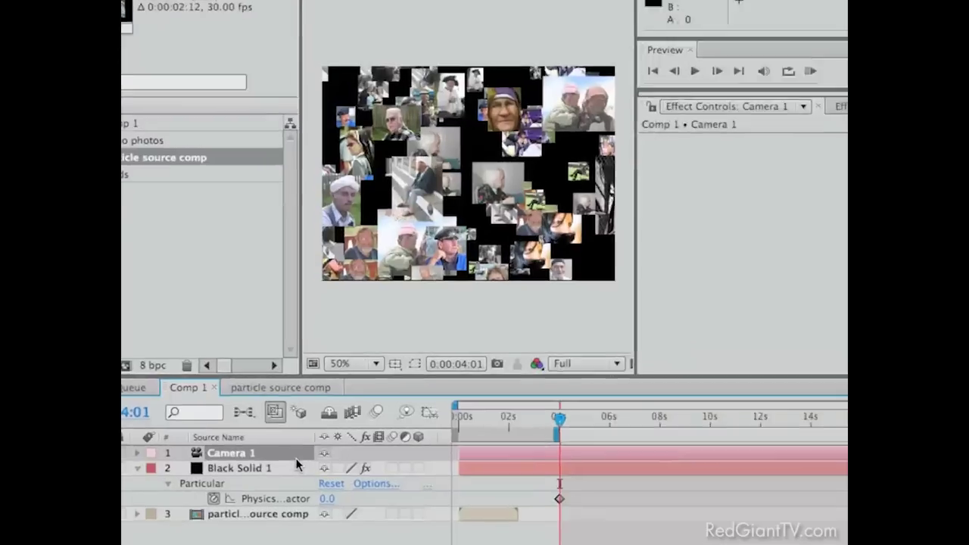
# Set Camera 1's Auto-Orientation to Off.
pyautogui.rightClick(281, 453)
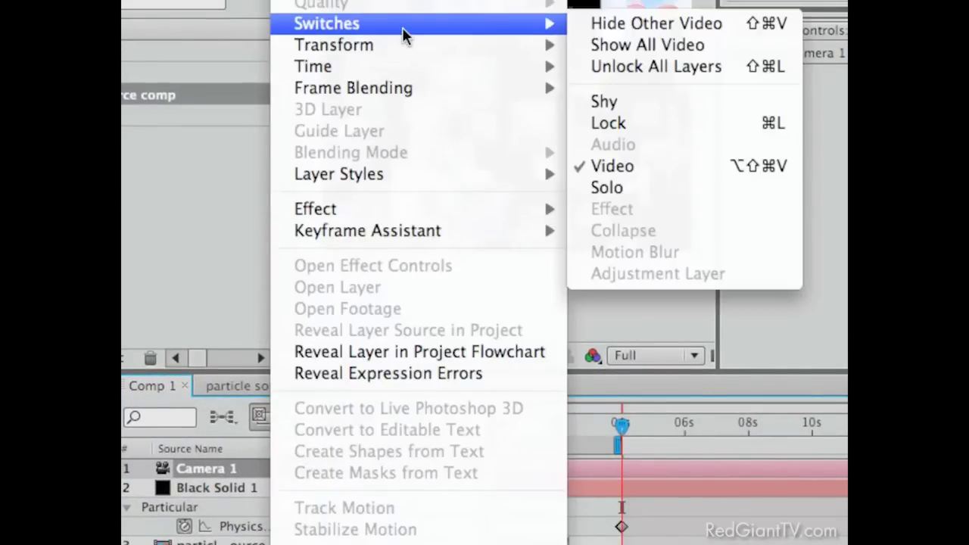
pyautogui.moveTo(403, 46)
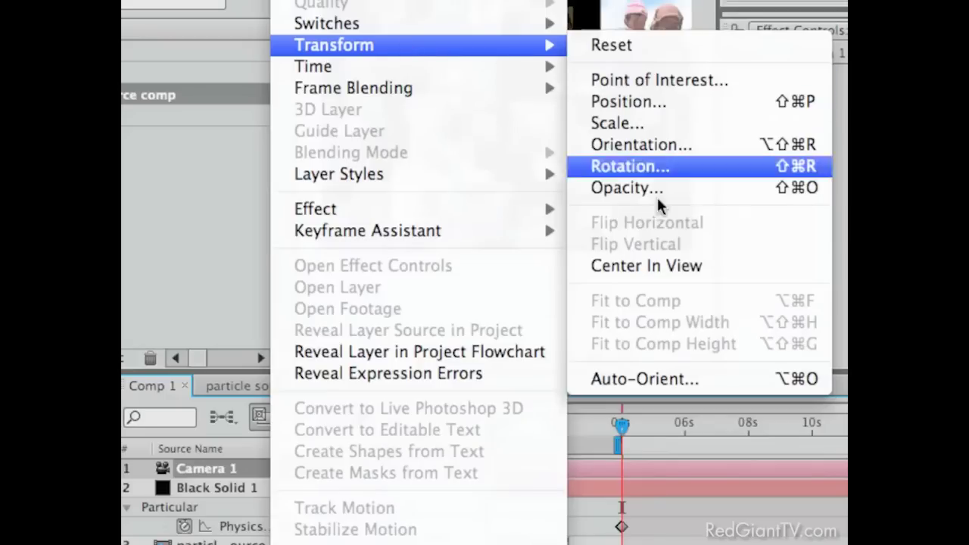
pyautogui.click(671, 381)
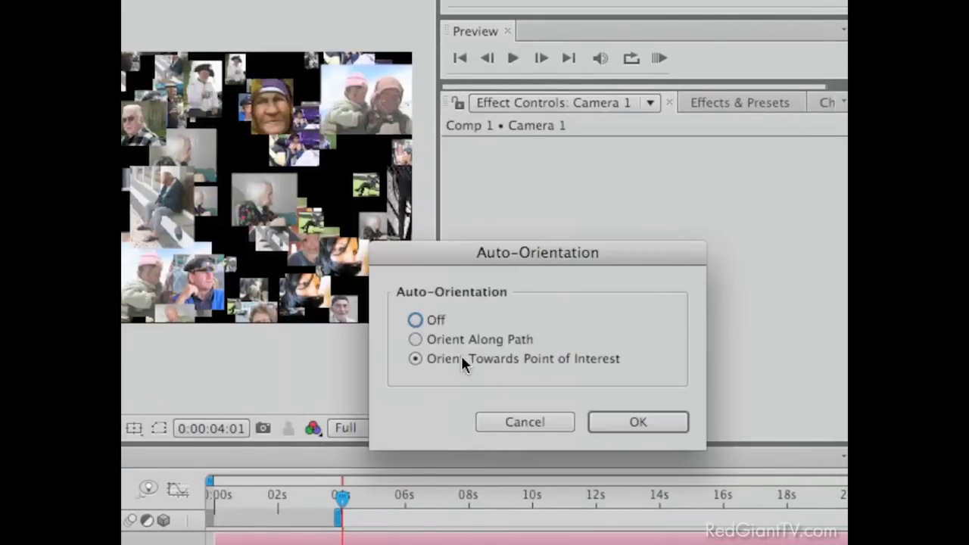
pyautogui.click(417, 320)
pyautogui.click(655, 423)
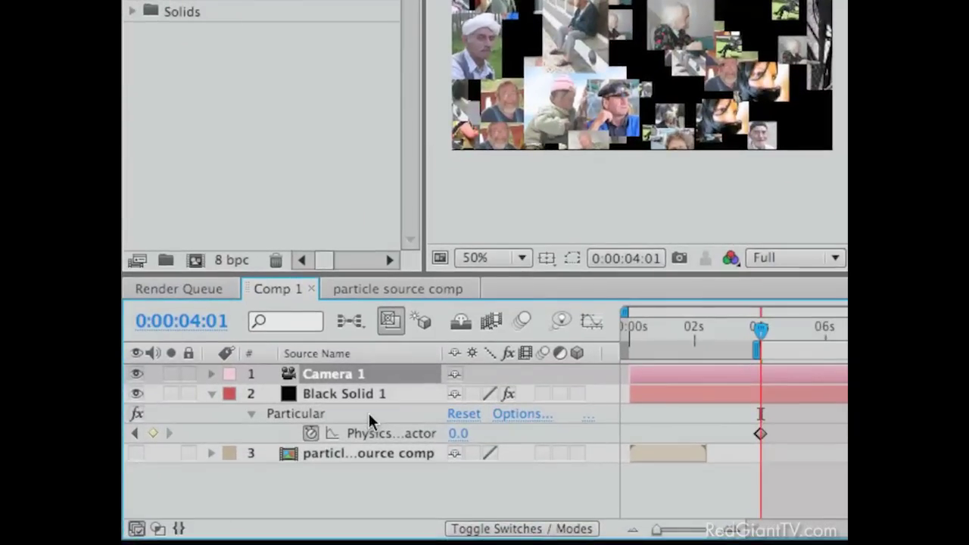
# Move Camera 1 to X -1510 and set a Position keyframe at 4 seconds.
pyautogui.press('p')
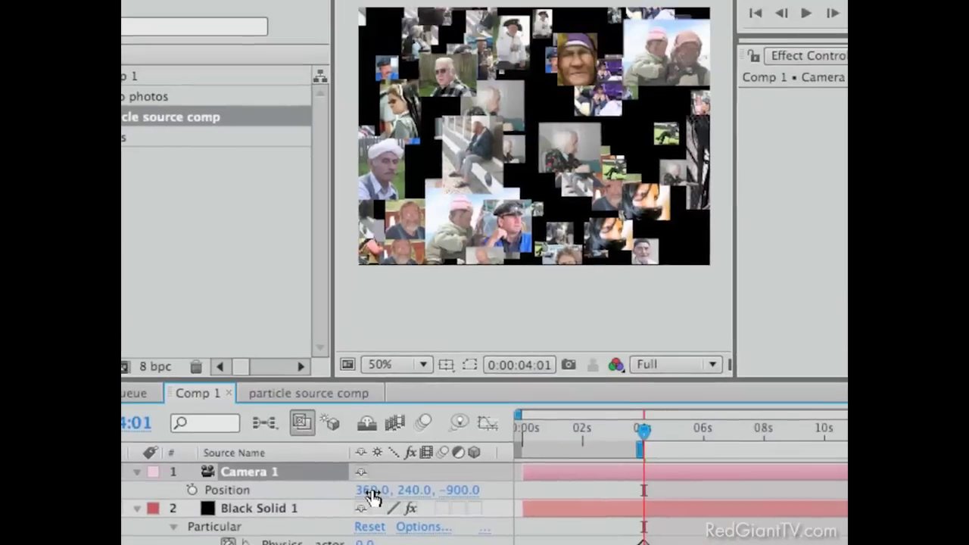
pyautogui.click(465, 395)
pyautogui.moveTo(366, 497); pyautogui.dragTo(291, 493)
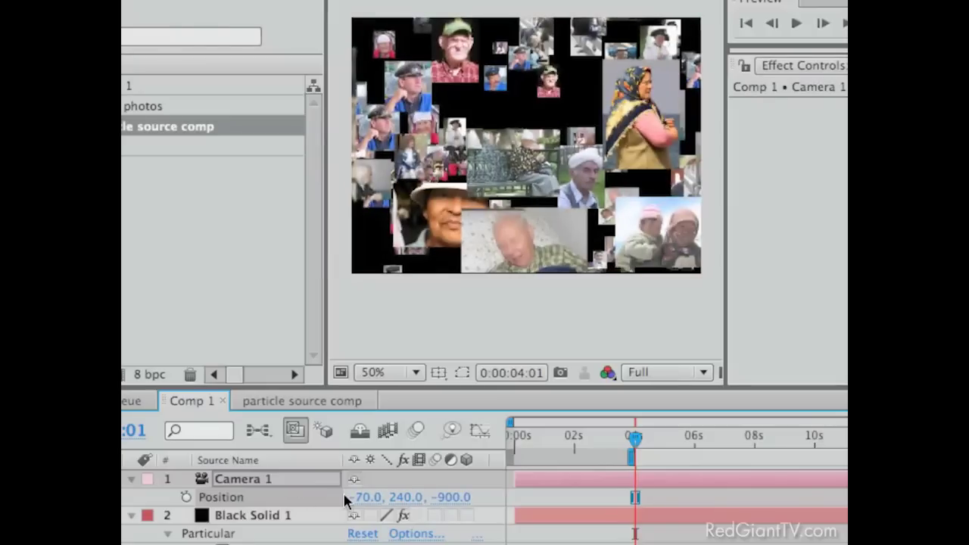
pyautogui.moveTo(368, 495); pyautogui.dragTo(244, 497)
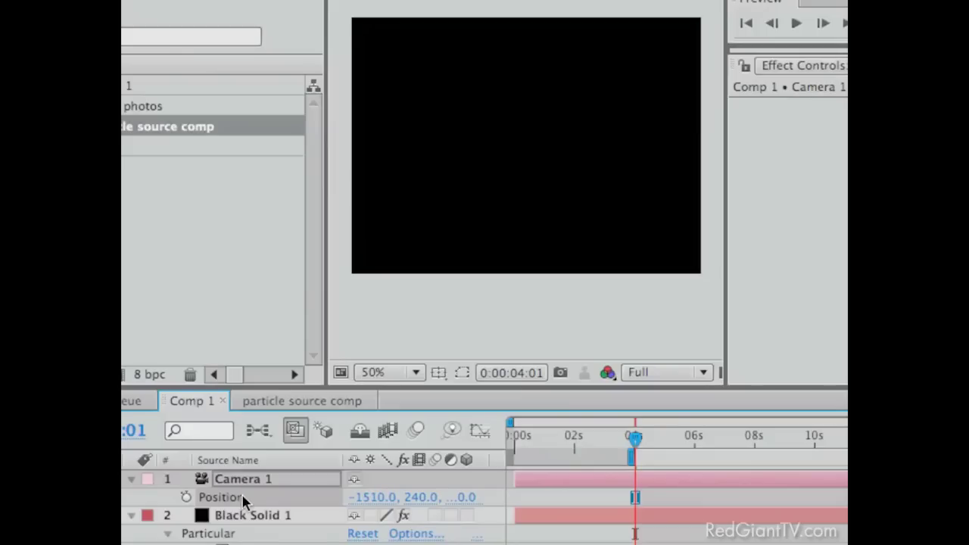
pyautogui.click(185, 501)
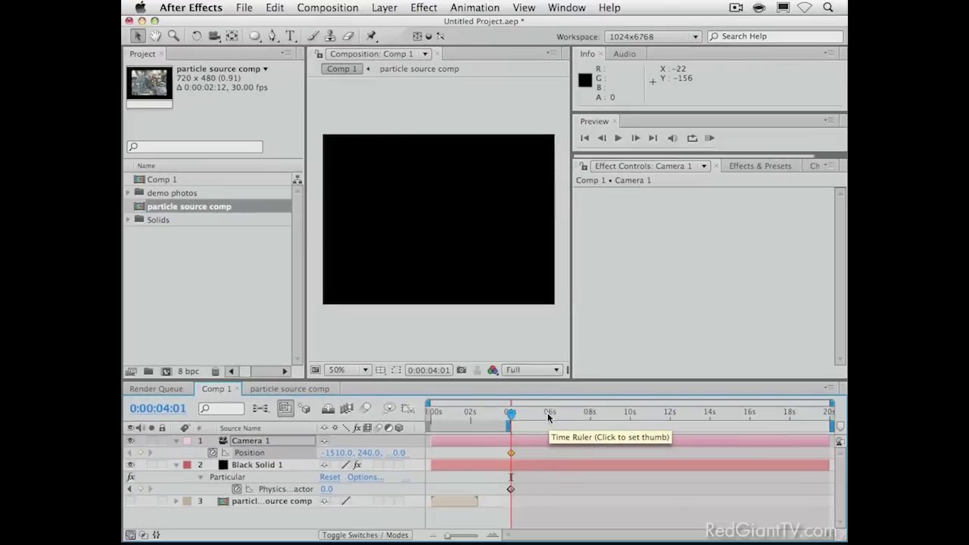
# Near 18 seconds, set Camera Position to 2260, 240, -900 and RAM-preview the fly-past.
pyautogui.moveTo(692, 442); pyautogui.dragTo(968, 440)
pyautogui.moveTo(819, 415); pyautogui.dragTo(790, 425)
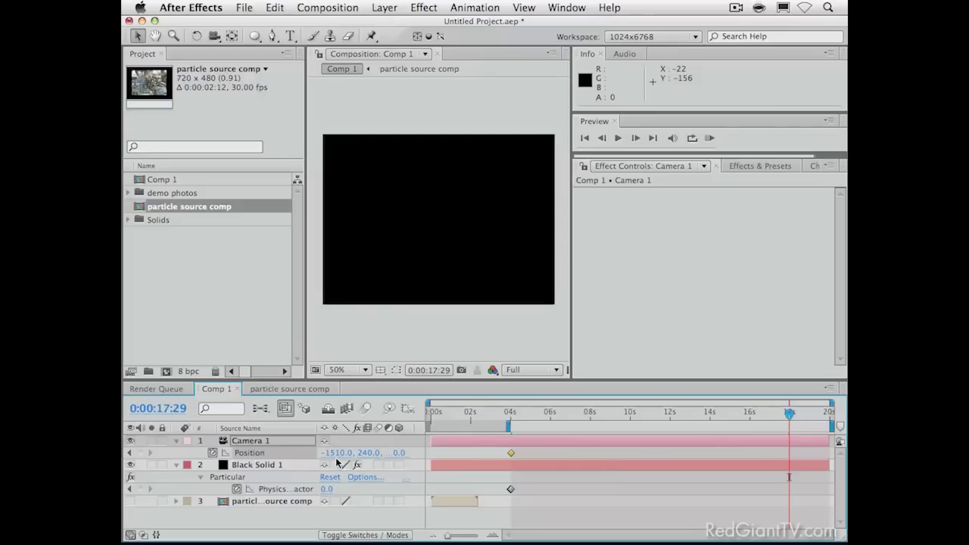
pyautogui.moveTo(337, 455); pyautogui.dragTo(598, 453)
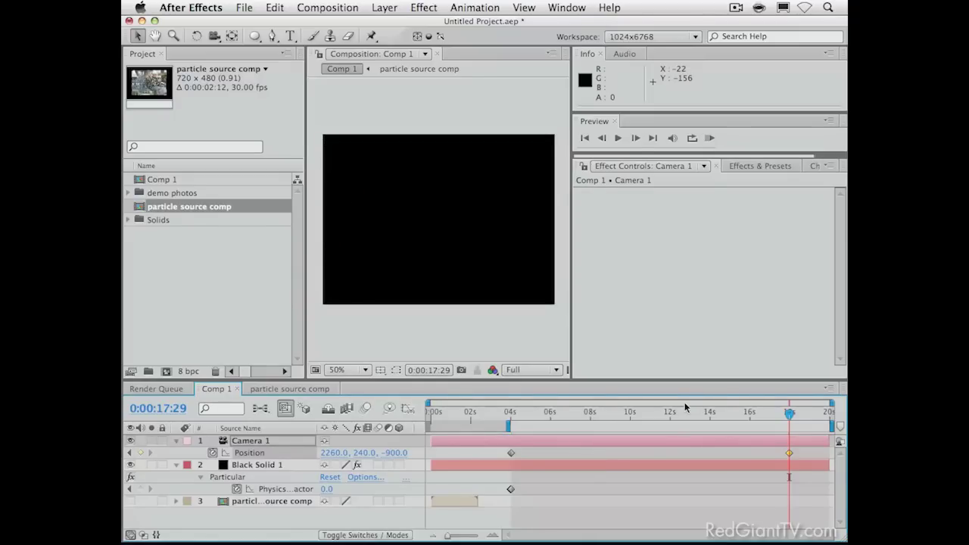
pyautogui.click(709, 139)
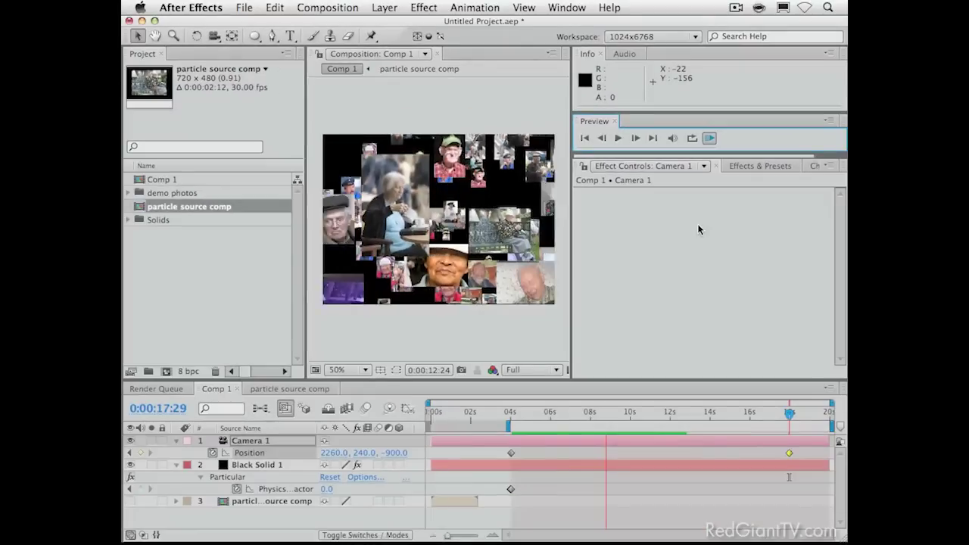
pyautogui.click(603, 333)
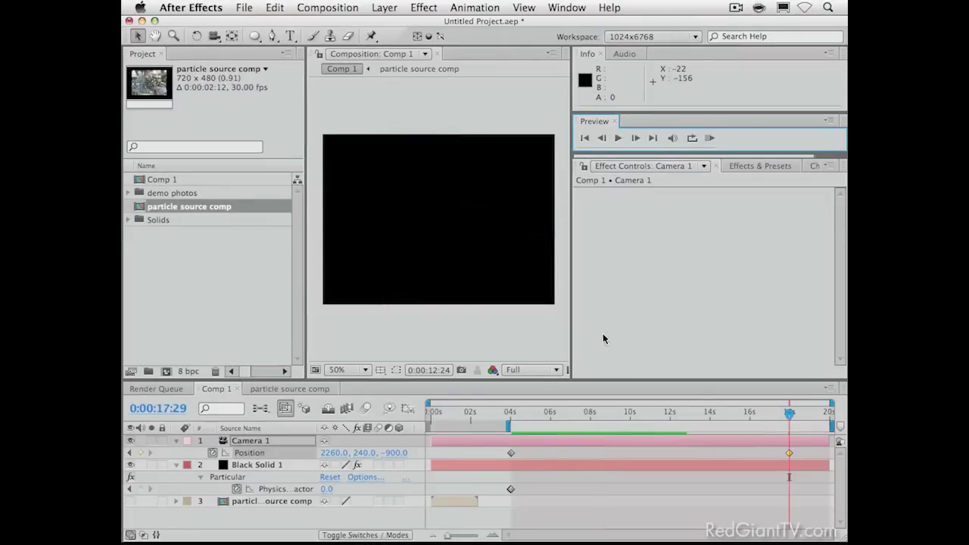
# In the particle source comp, add an adjustment layer above all the photos.
pyautogui.click(558, 413)
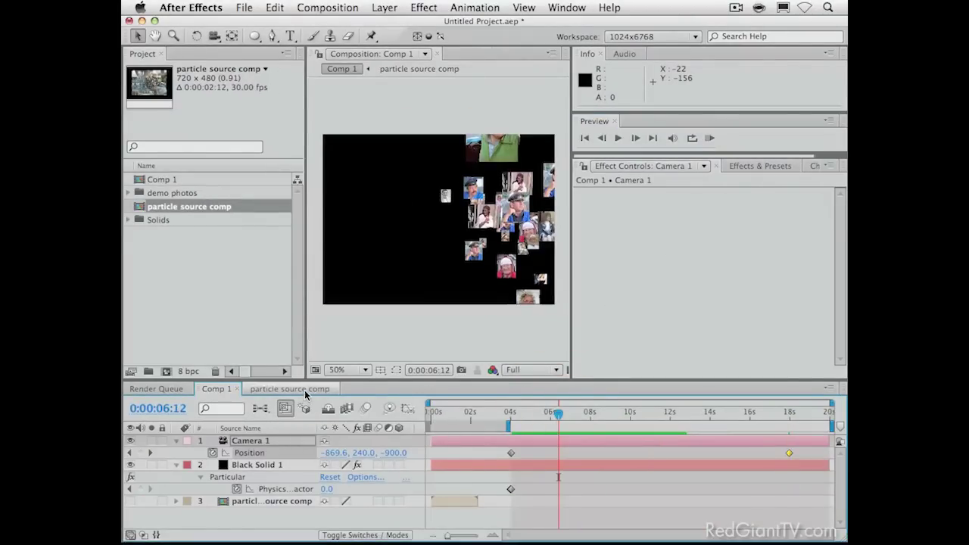
pyautogui.click(304, 389)
pyautogui.click(474, 412)
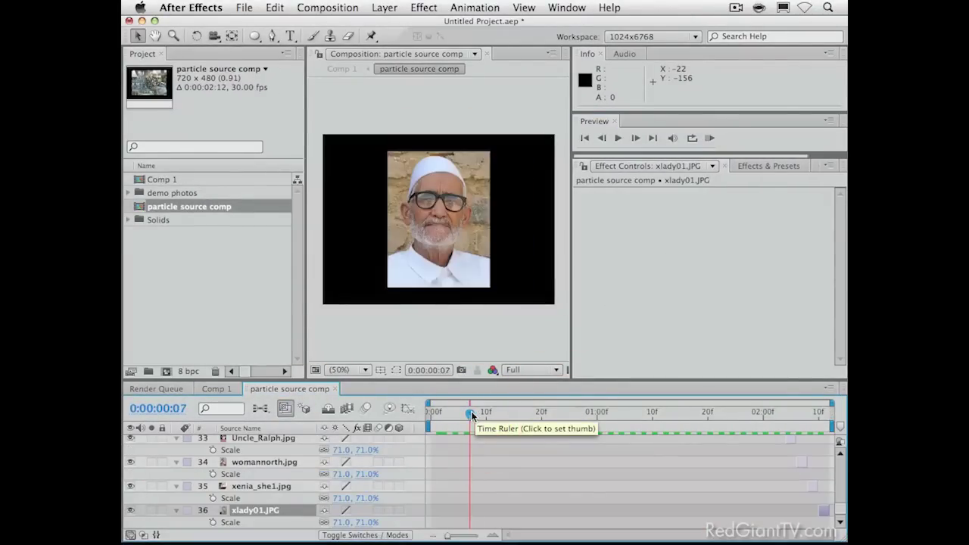
pyautogui.click(470, 413)
pyautogui.click(342, 8)
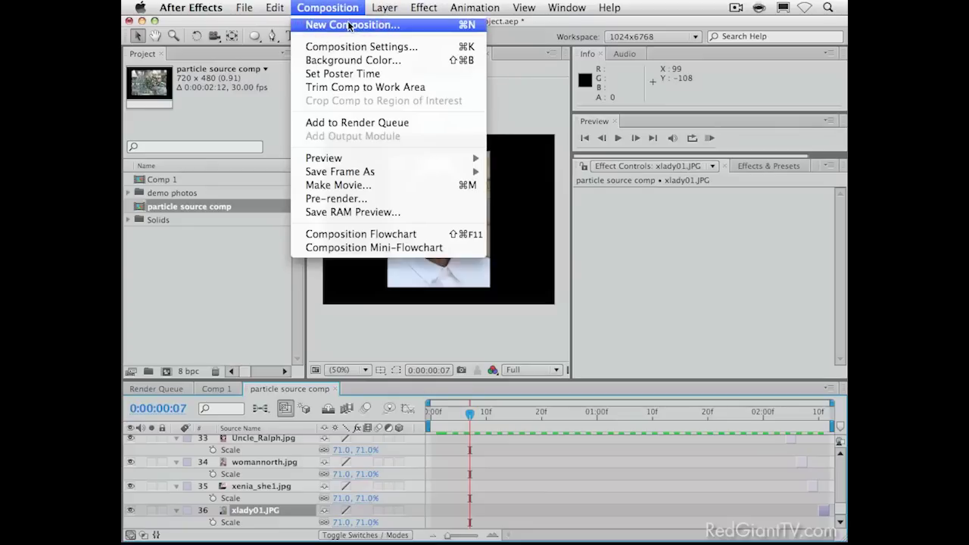
pyautogui.moveTo(385, 8)
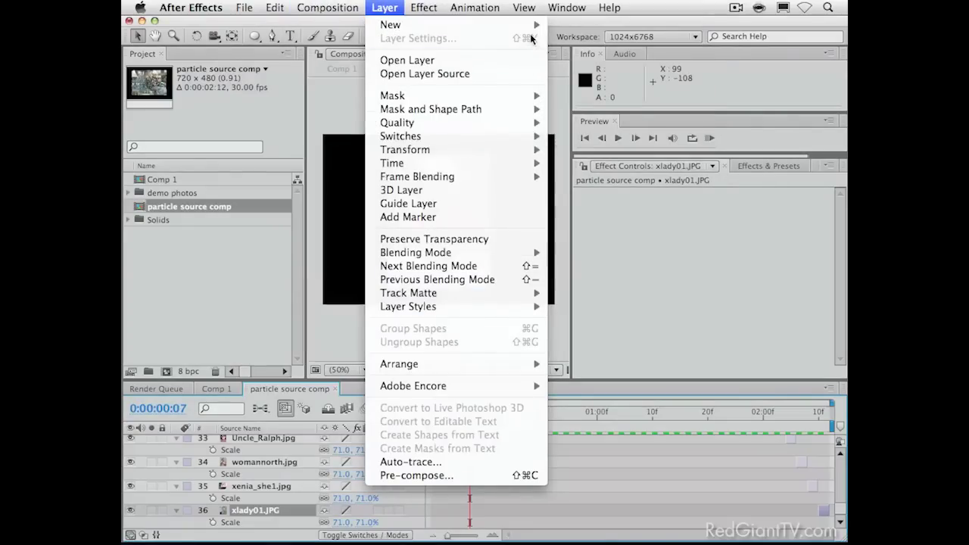
pyautogui.moveTo(528, 28)
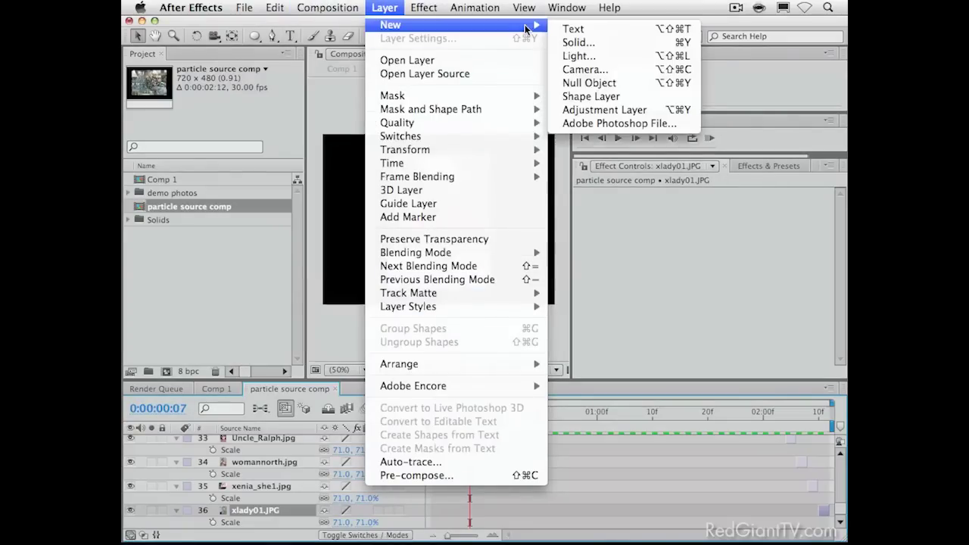
pyautogui.click(619, 114)
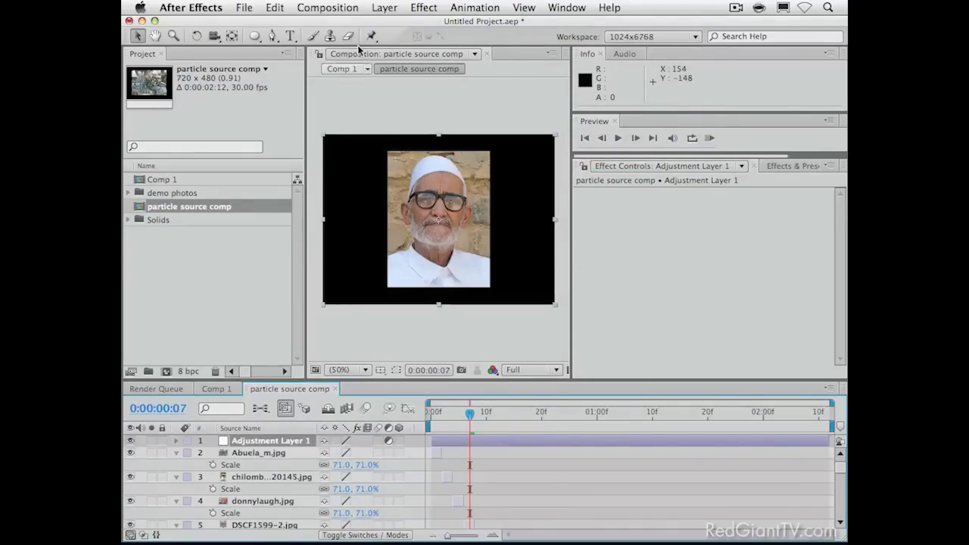
# Apply Bevel Alpha with Edge Thickness 7.80 and Light Intensity 0.73, then return to Comp 1.
pyautogui.click(385, 7)
pyautogui.moveTo(424, 8)
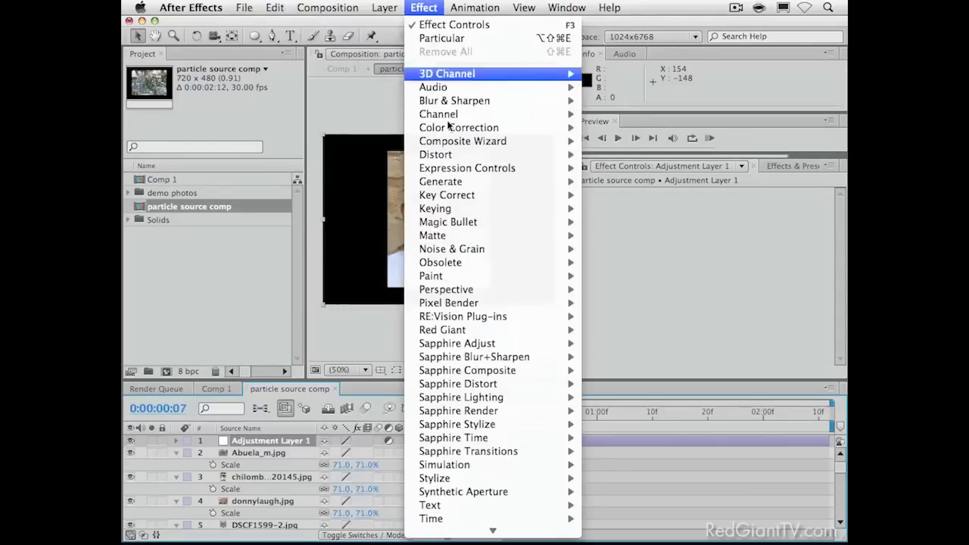
pyautogui.moveTo(450, 290)
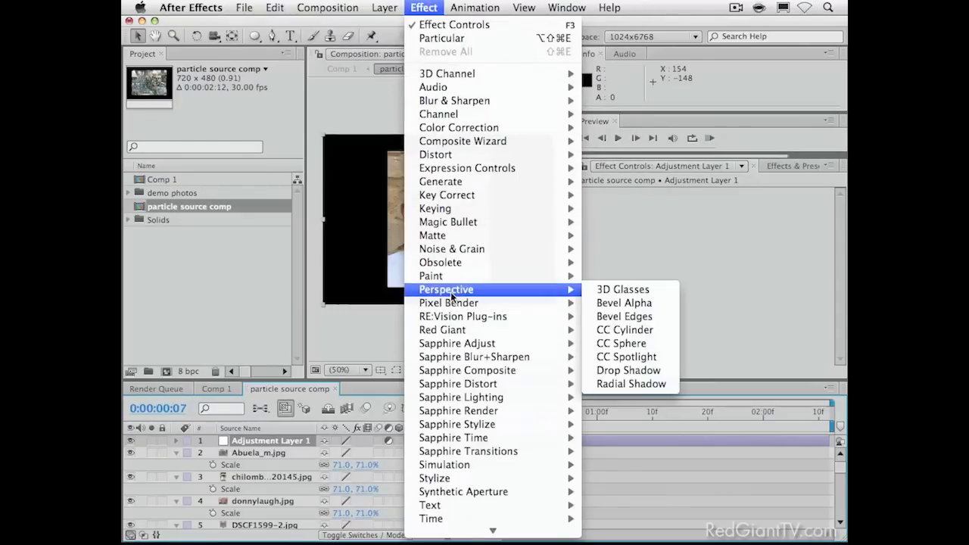
pyautogui.click(625, 304)
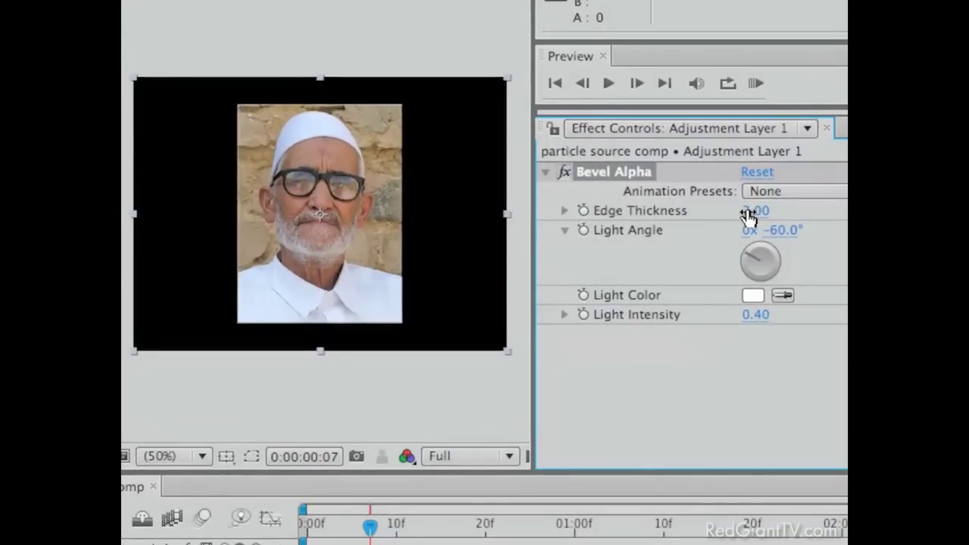
pyautogui.moveTo(748, 217); pyautogui.dragTo(813, 211)
pyautogui.moveTo(764, 321); pyautogui.dragTo(796, 316)
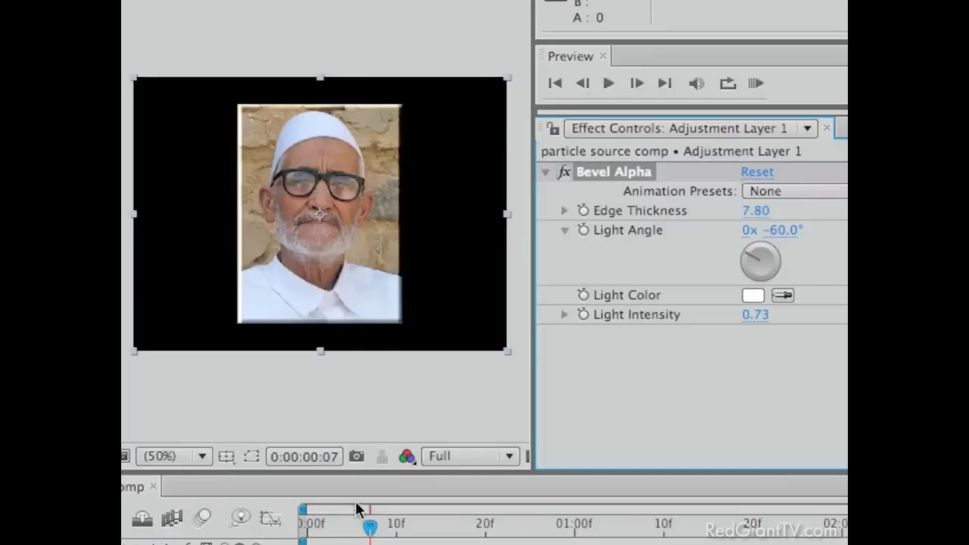
pyautogui.click(391, 527)
pyautogui.moveTo(391, 527); pyautogui.dragTo(450, 529)
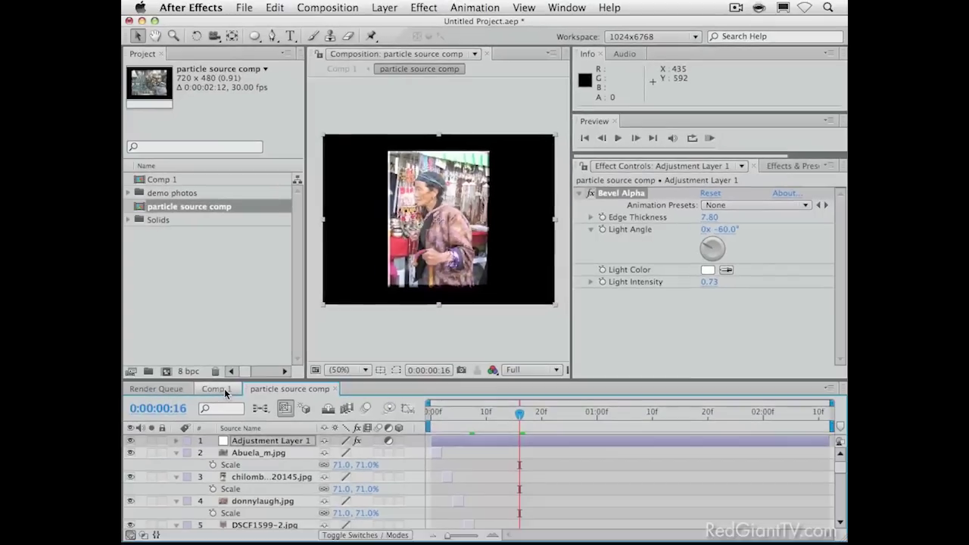
pyautogui.click(224, 391)
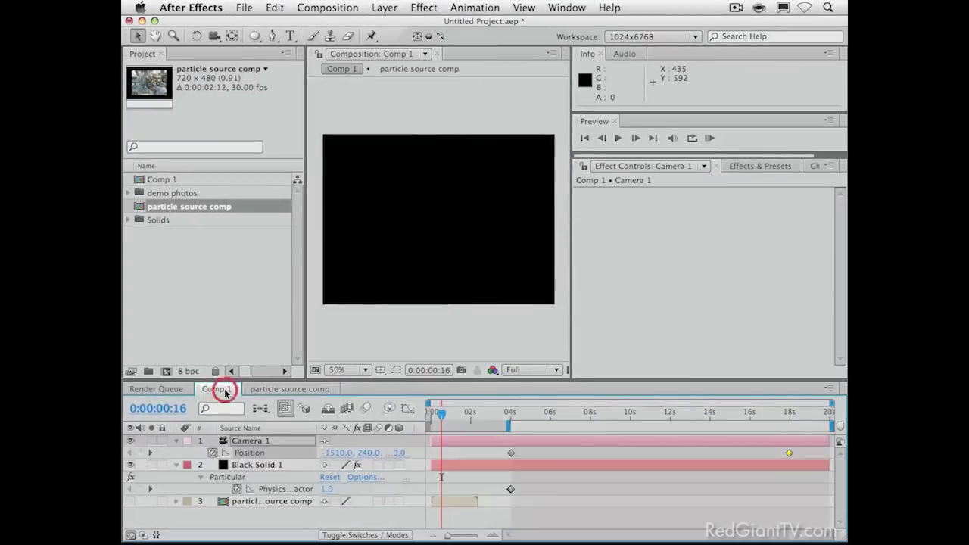
# Add Comp 1 to the Render Queue with Best Settings and Lossless output to Comp 1.mov.
pyautogui.click(532, 405)
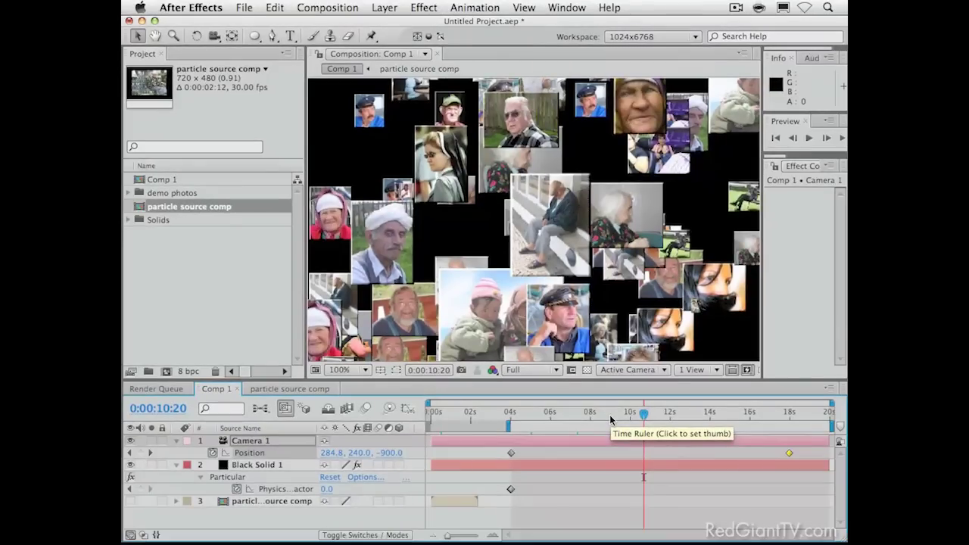
pyautogui.press('super+m')
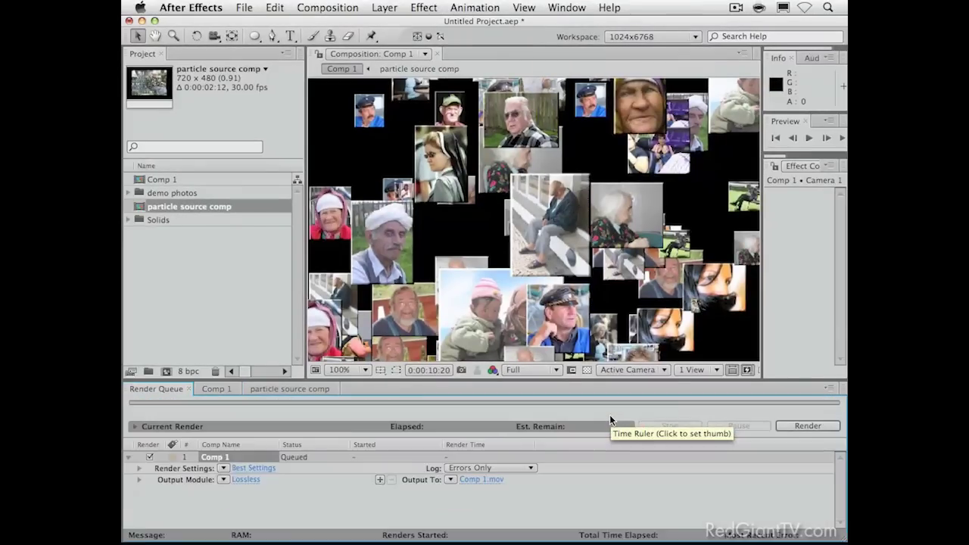
# Change Comp 1's render output file from Comp 1.mov to 'flying photos l-r.mov', then return to Comp 1.
pyautogui.click(222, 479)
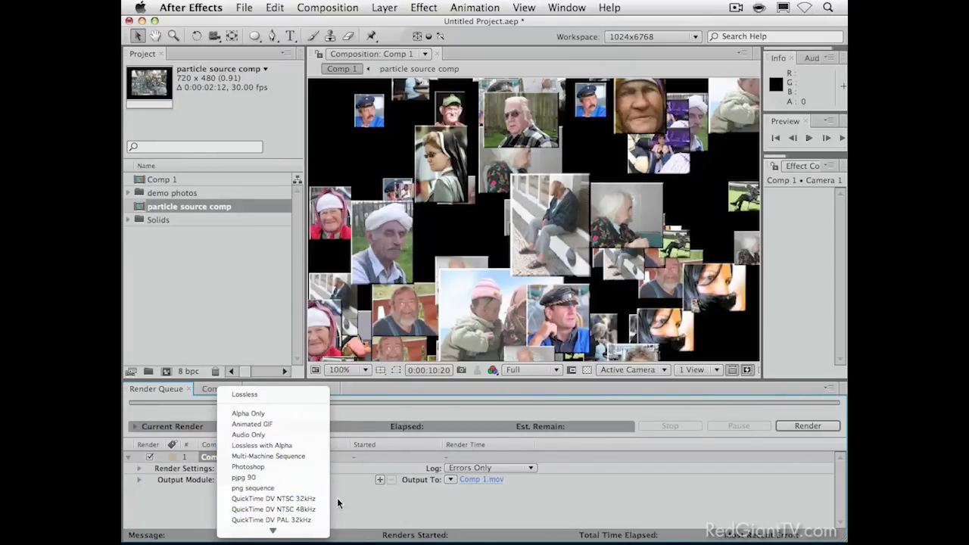
pyautogui.click(469, 478)
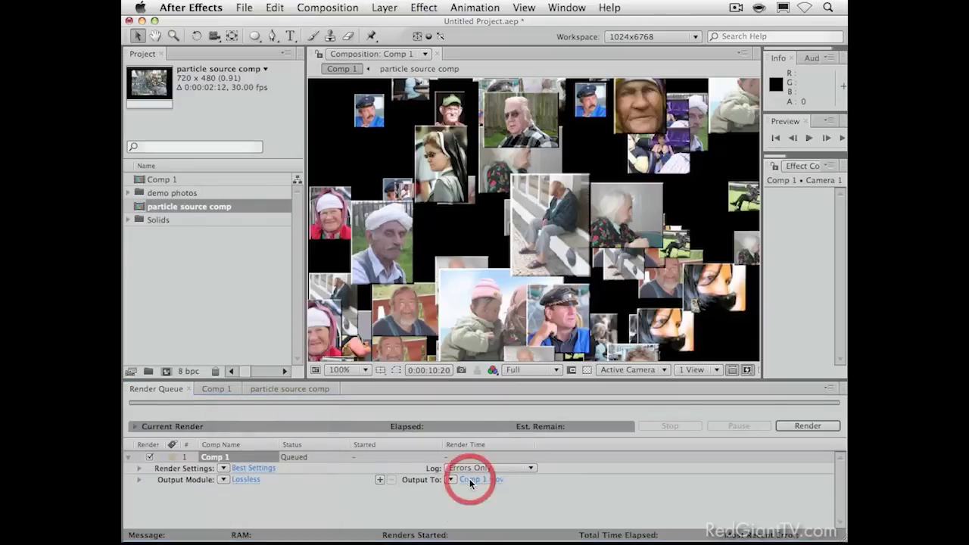
pyautogui.click(464, 478)
pyautogui.write('flyin')
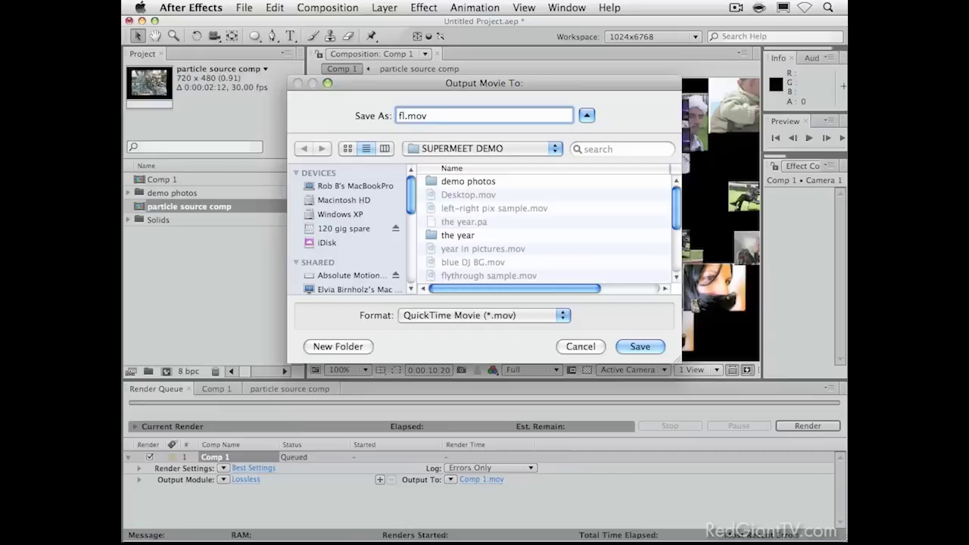
pyautogui.write('g photos l-r')
pyautogui.press('Return')
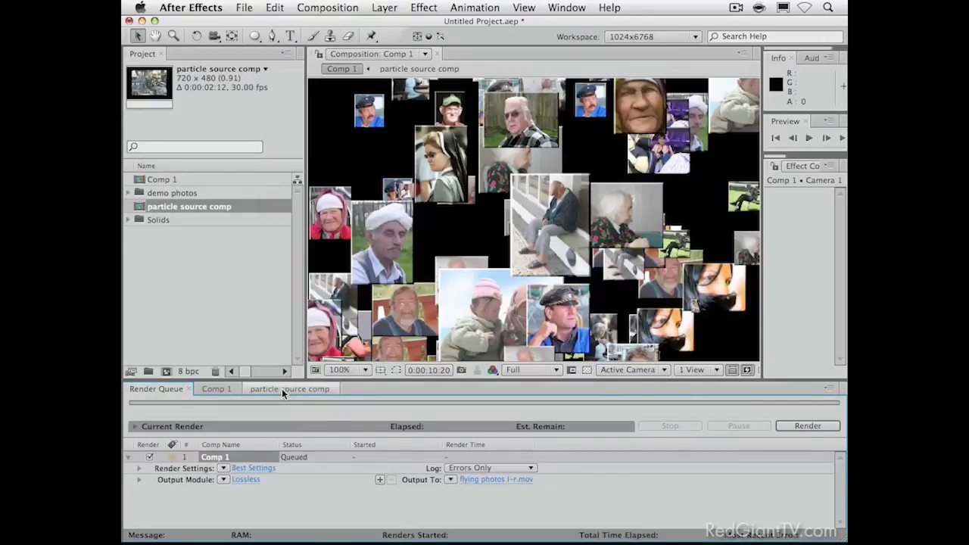
pyautogui.click(283, 389)
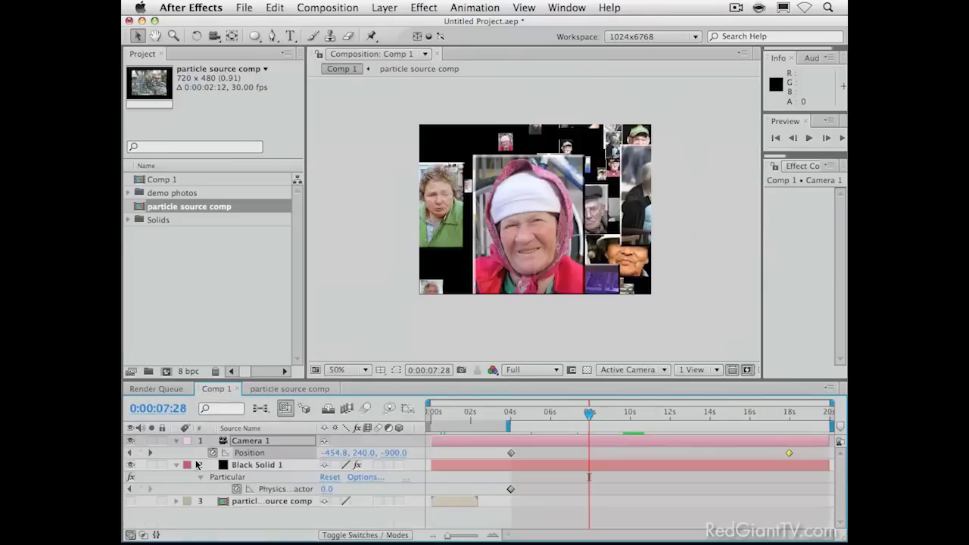
# Clear Camera 1's Position keyframes, keyframe it at 129.2, 240, -3070 at 4 seconds, then move to about 10 seconds.
pyautogui.click(215, 452)
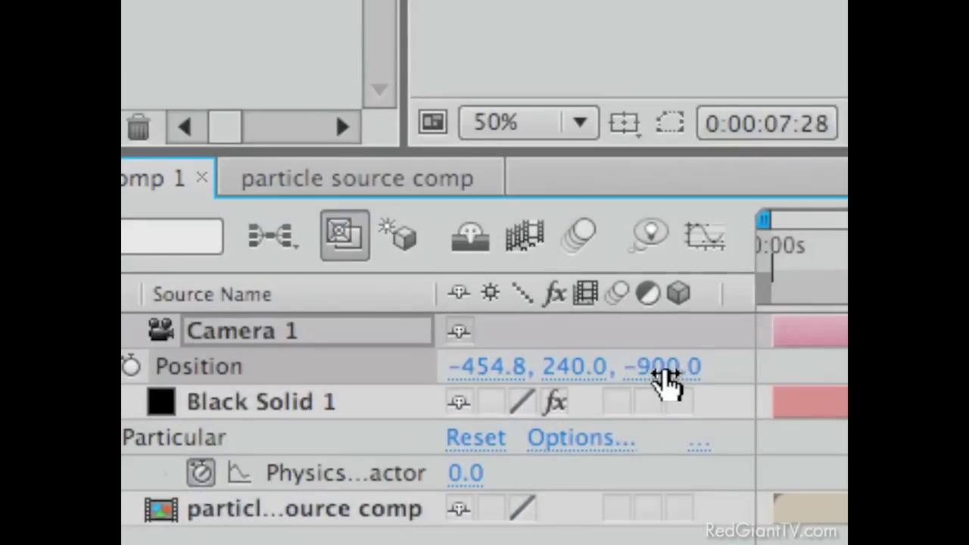
pyautogui.moveTo(394, 453); pyautogui.dragTo(374, 454)
pyautogui.moveTo(600, 369); pyautogui.dragTo(497, 397)
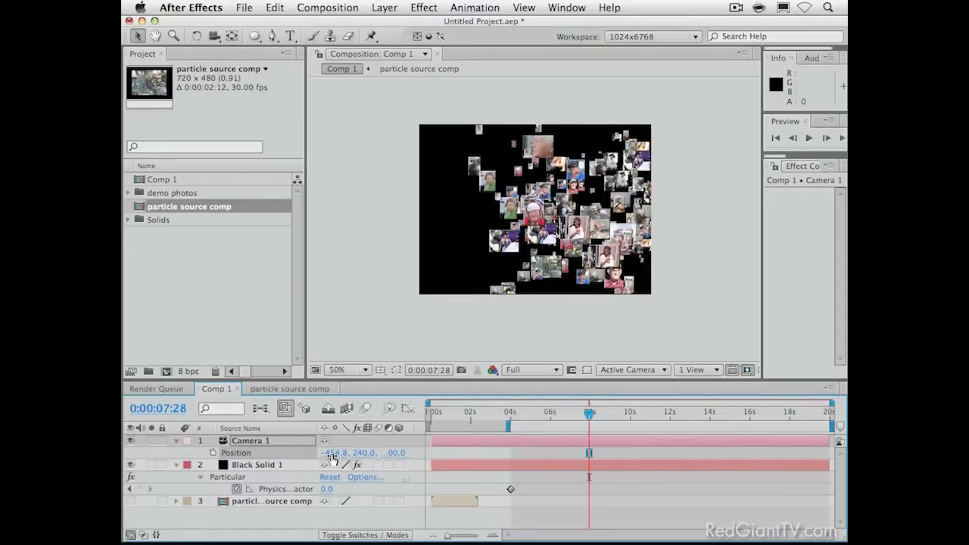
pyautogui.moveTo(333, 453); pyautogui.dragTo(451, 454)
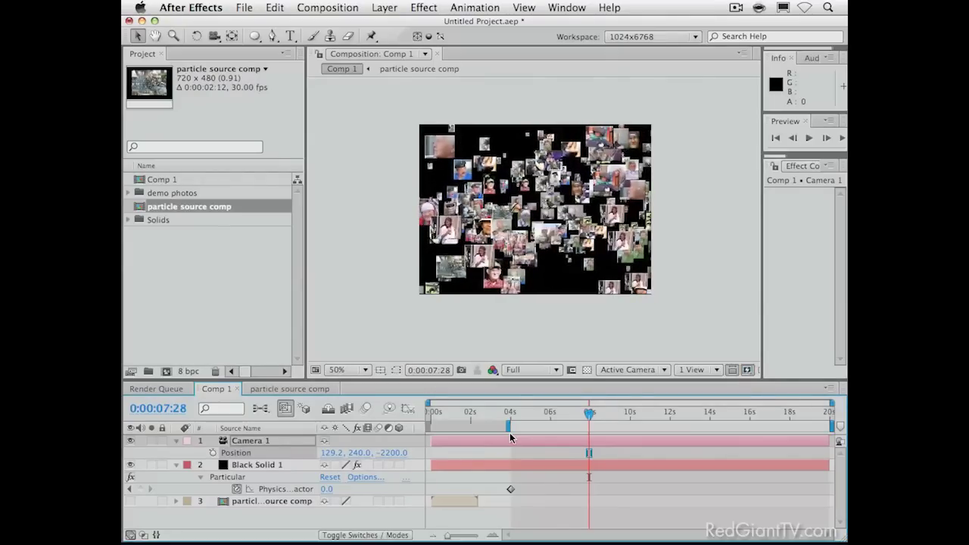
pyautogui.moveTo(395, 453); pyautogui.dragTo(340, 461)
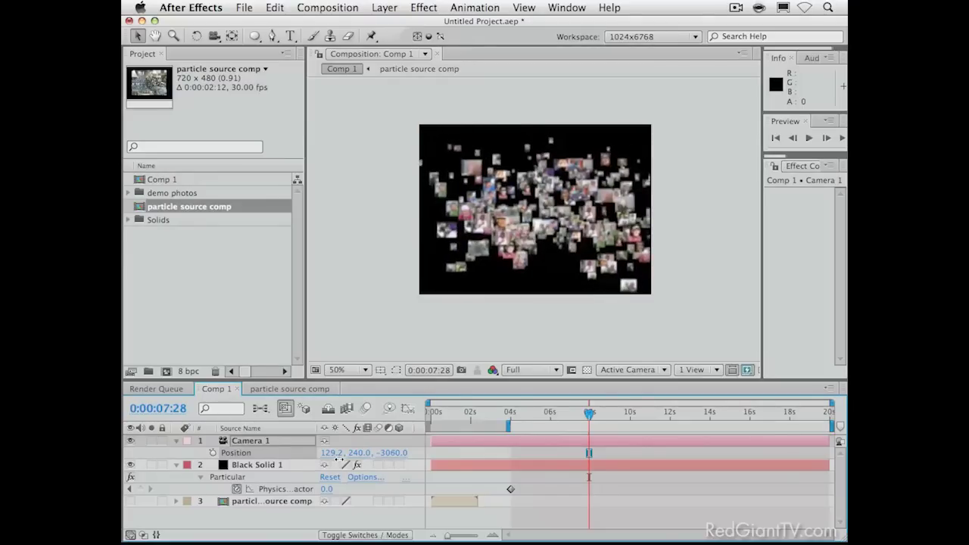
pyautogui.click(512, 415)
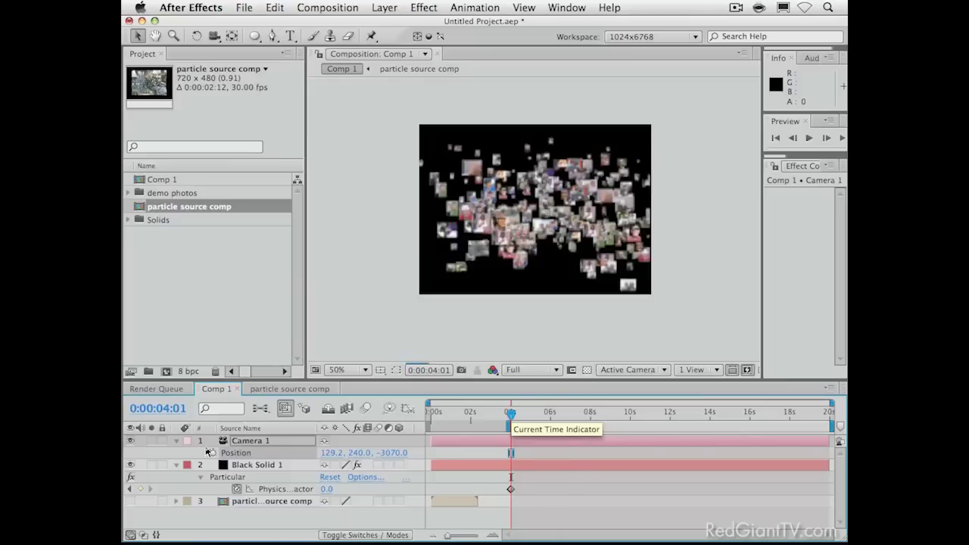
pyautogui.click(213, 453)
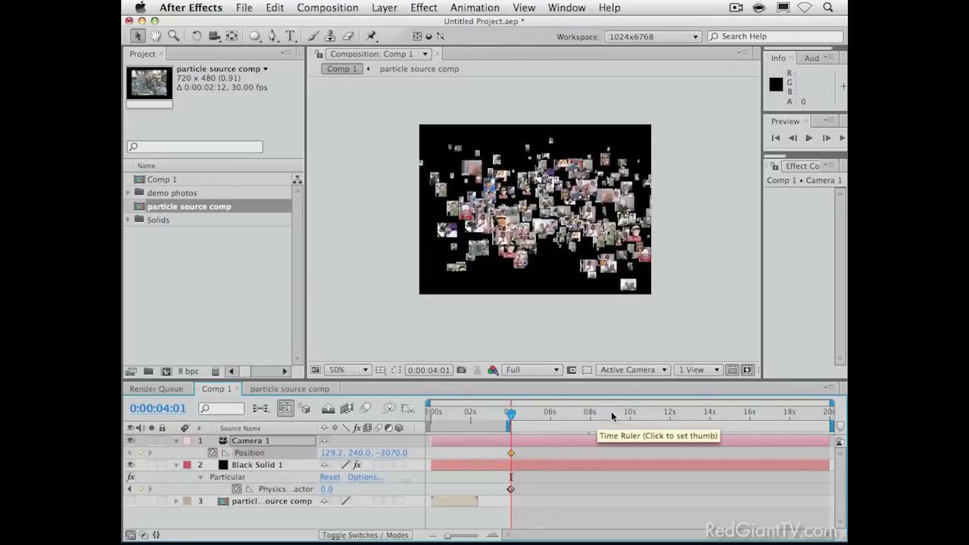
pyautogui.moveTo(612, 415); pyautogui.dragTo(631, 418)
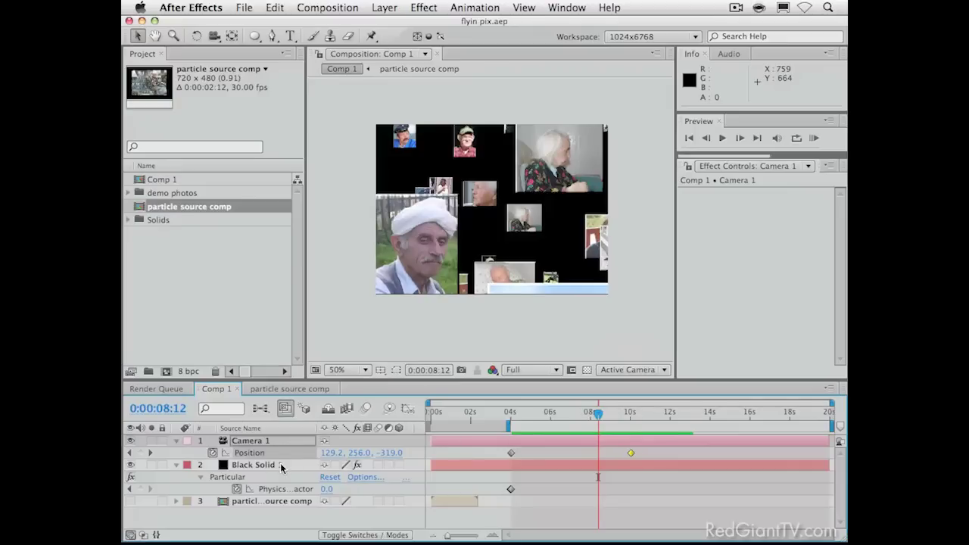
# Select the Particular effect on the Black Solid 1 layer, widening the effect controls panel.
pyautogui.click(257, 465)
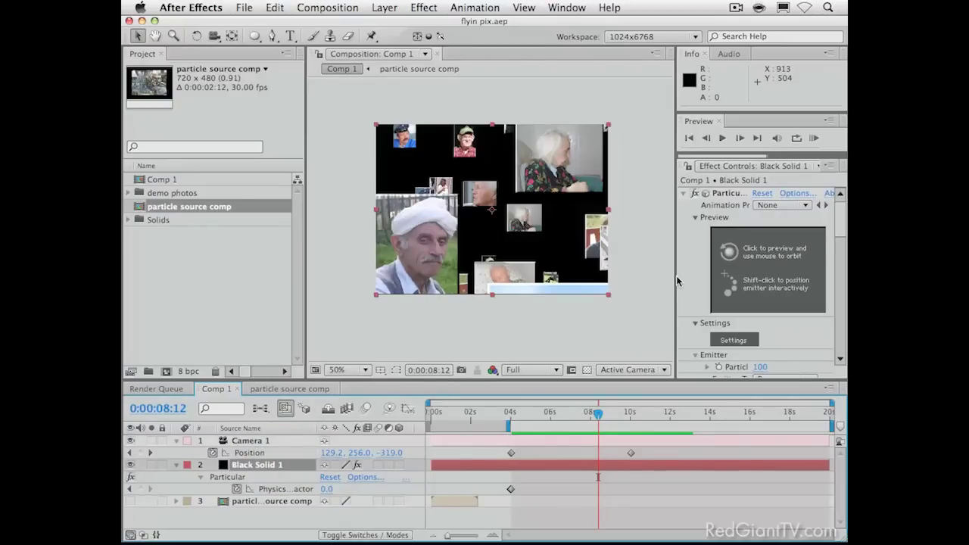
pyautogui.moveTo(676, 278); pyautogui.dragTo(630, 281)
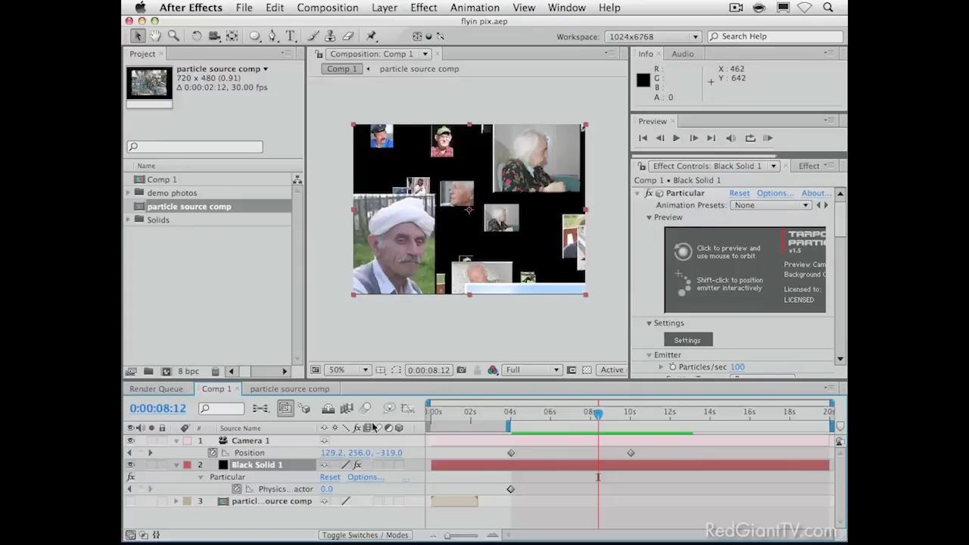
pyautogui.click(697, 194)
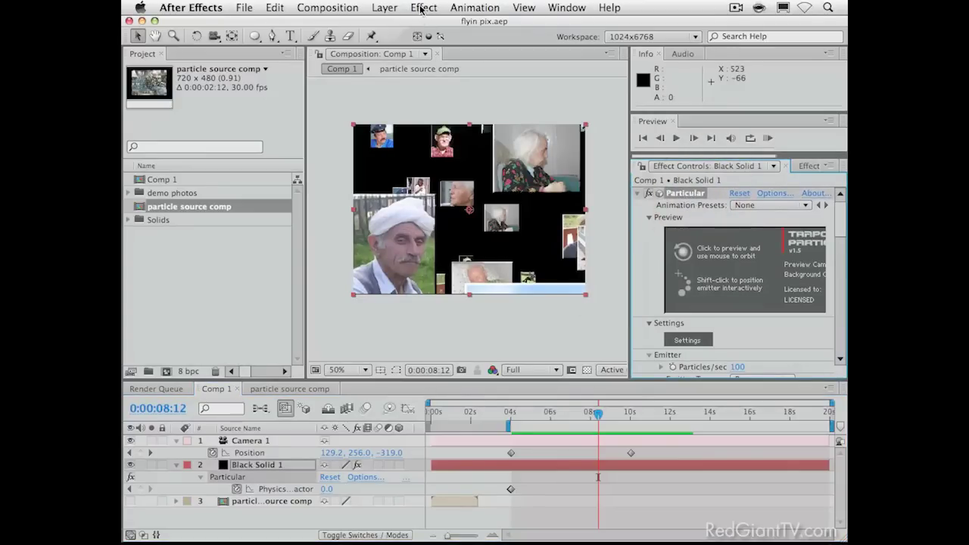
# Save Particular as animation preset 'flying pix.ffx' in the FAVORITE CS4 PRESETS folder.
pyautogui.click(470, 7)
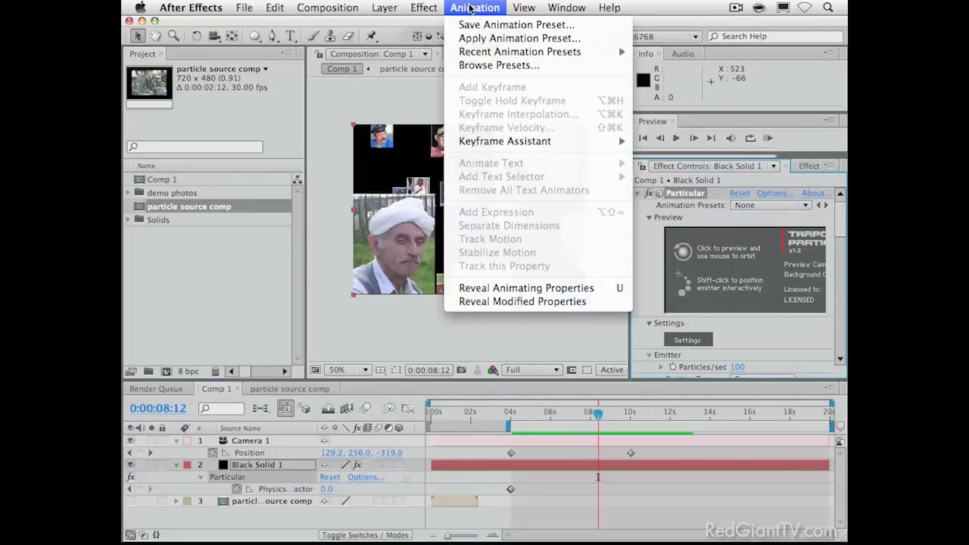
pyautogui.click(500, 24)
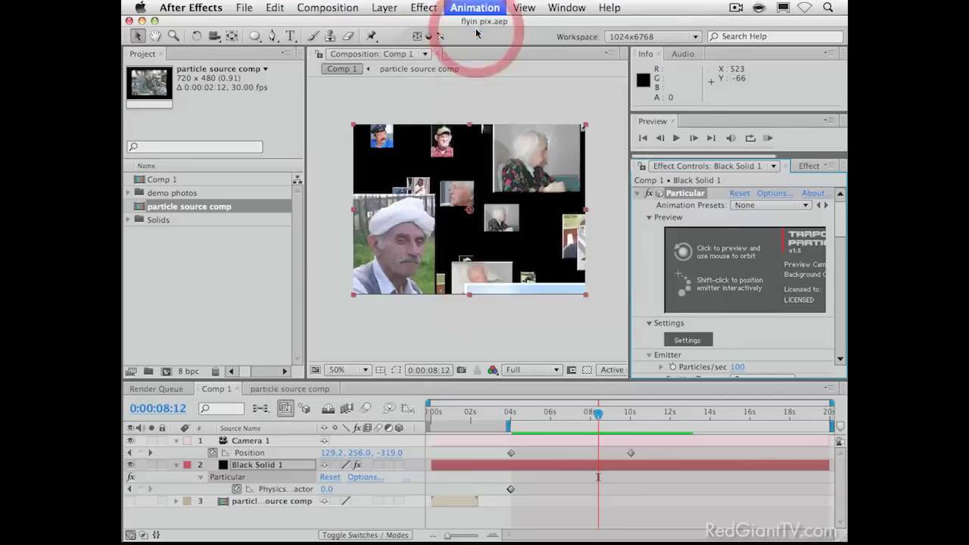
pyautogui.click(473, 150)
pyautogui.click(473, 164)
pyautogui.doubleClick(443, 307)
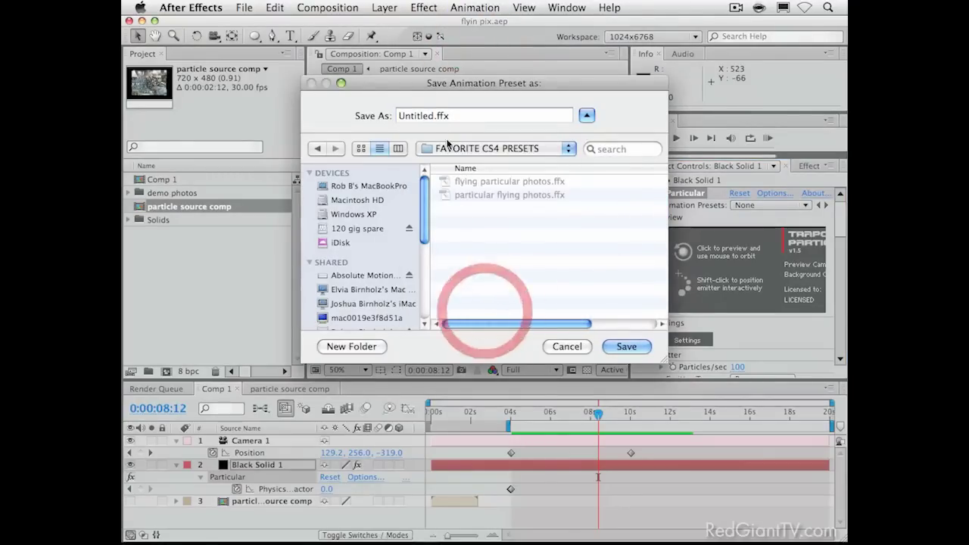
pyautogui.doubleClick(432, 116)
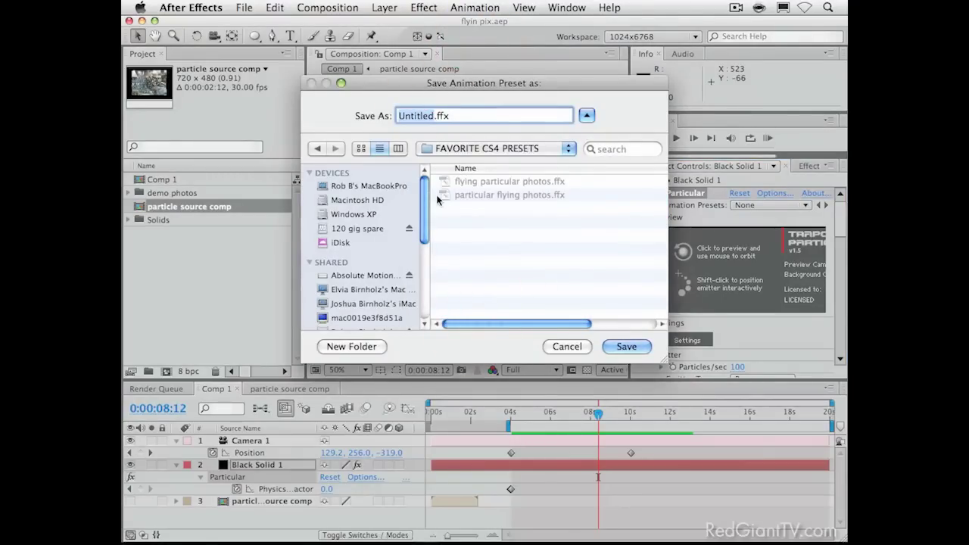
pyautogui.write('flying pix')
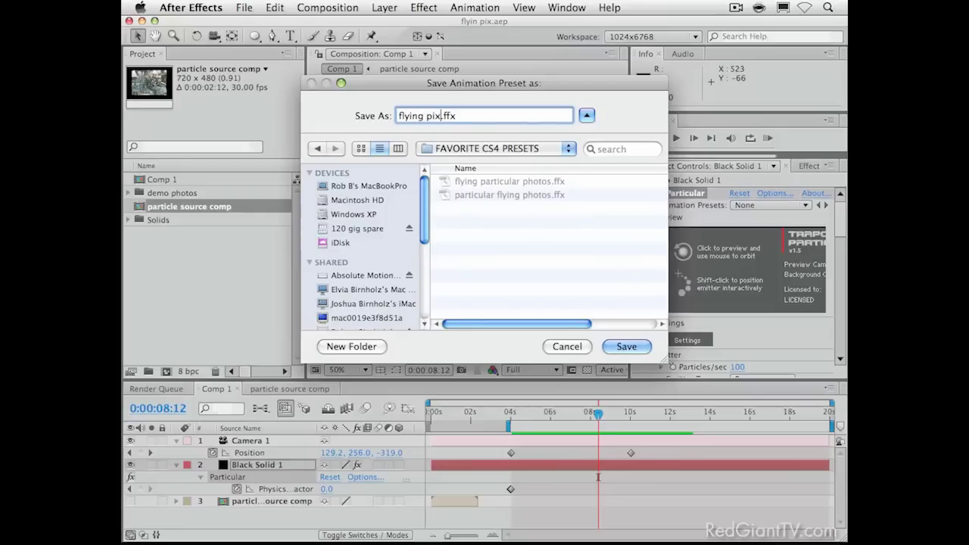
pyautogui.press('Return')
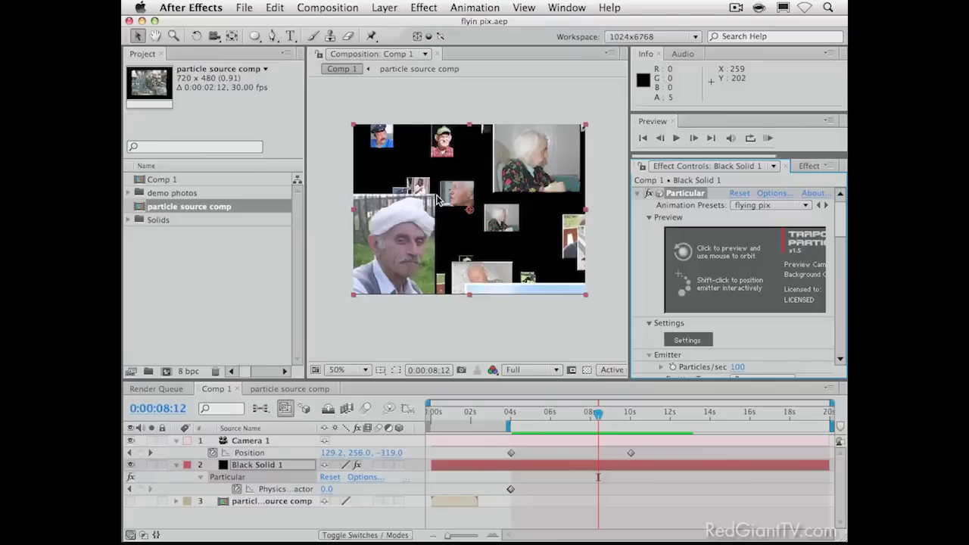
# Switch to Final Cut Pro and play the 'left-right pix sample' clip in the Viewer.
pyautogui.press('super+Tab')
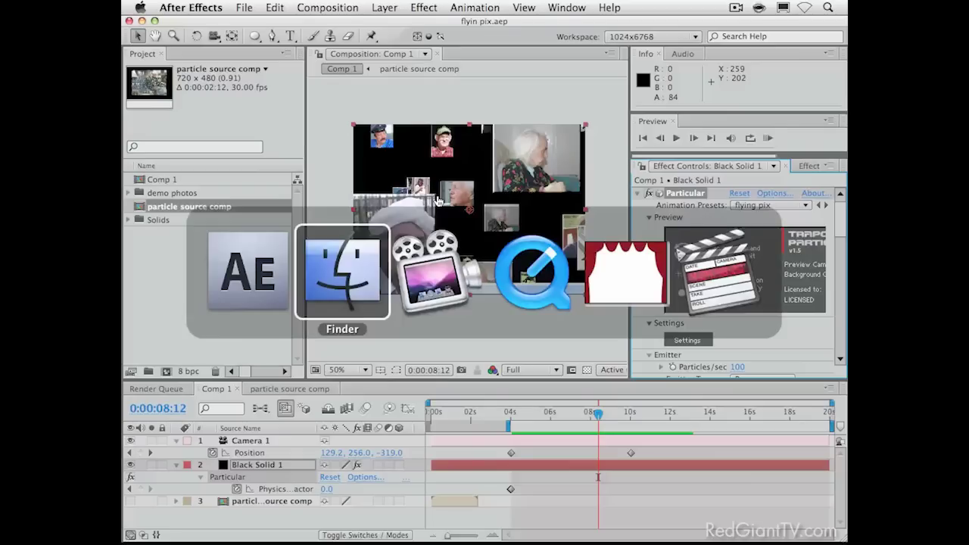
pyautogui.press('super+Tab')
pyautogui.press('super+Tab')
pyautogui.press('super+Tab')
pyautogui.press('super+Tab')
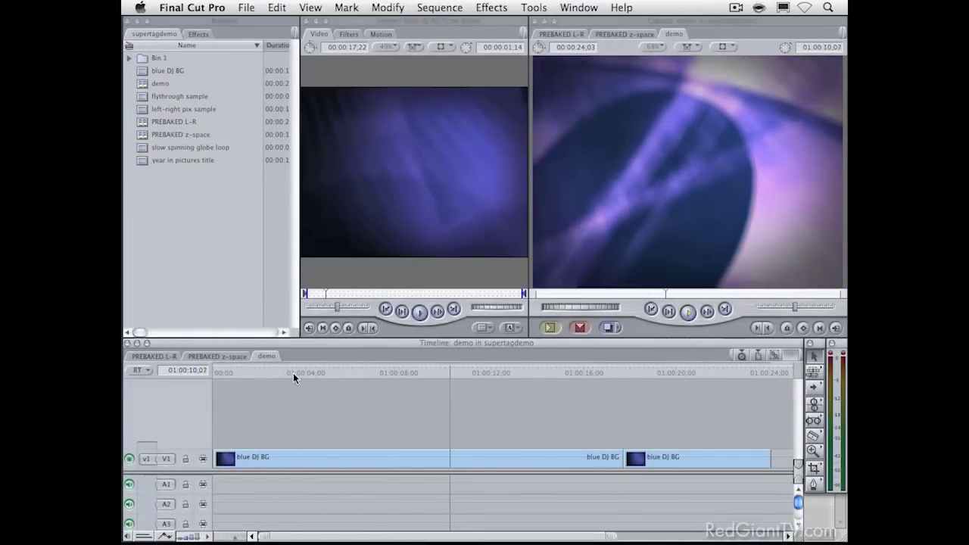
pyautogui.moveTo(305, 369); pyautogui.dragTo(220, 369)
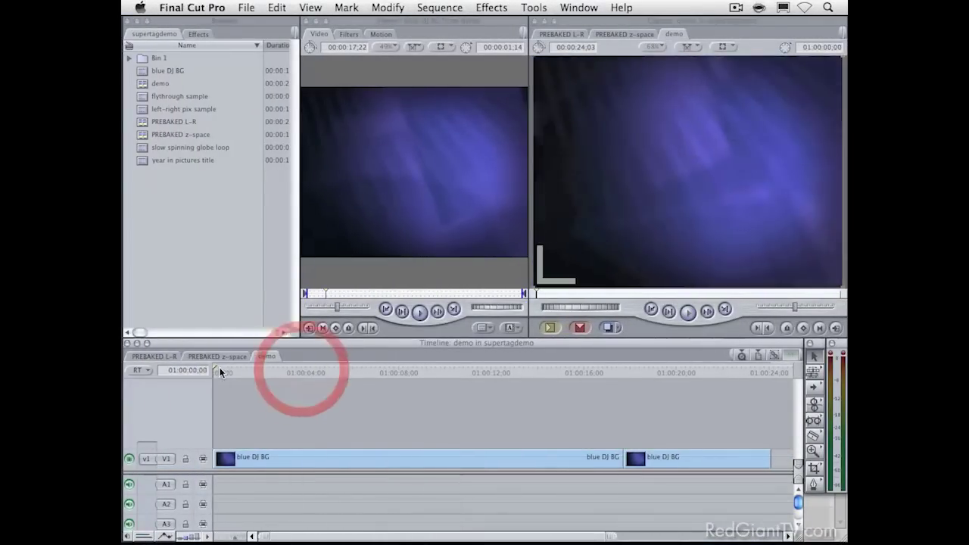
pyautogui.doubleClick(141, 112)
pyautogui.press('space')
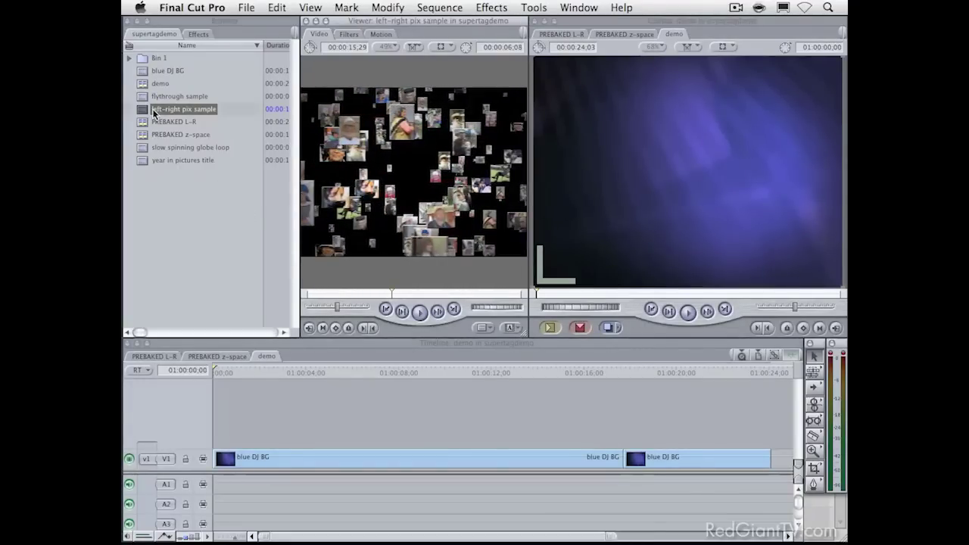
# Place 'left-right pix sample' on a new V2 track above blue DJ BG and scrub to preview.
pyautogui.moveTo(144, 111); pyautogui.dragTo(239, 437)
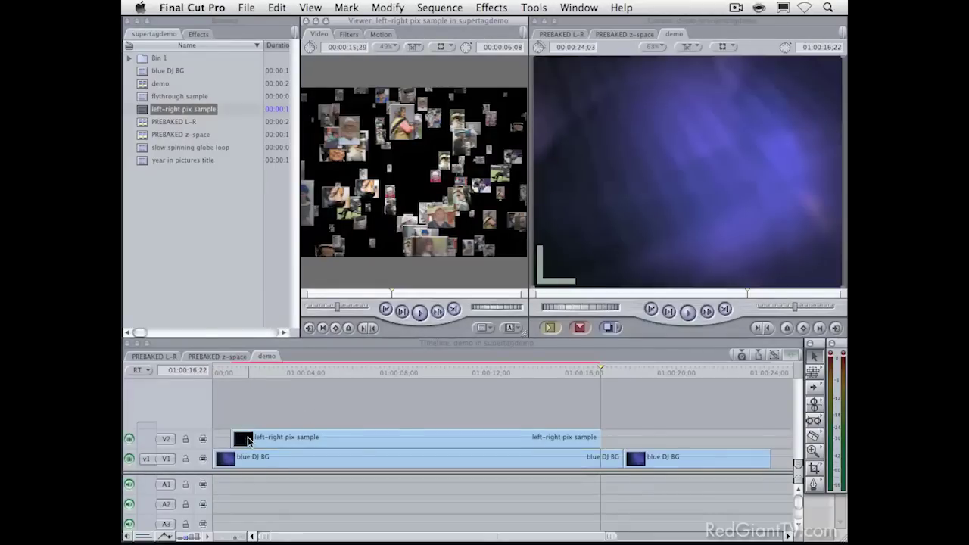
pyautogui.click(248, 437)
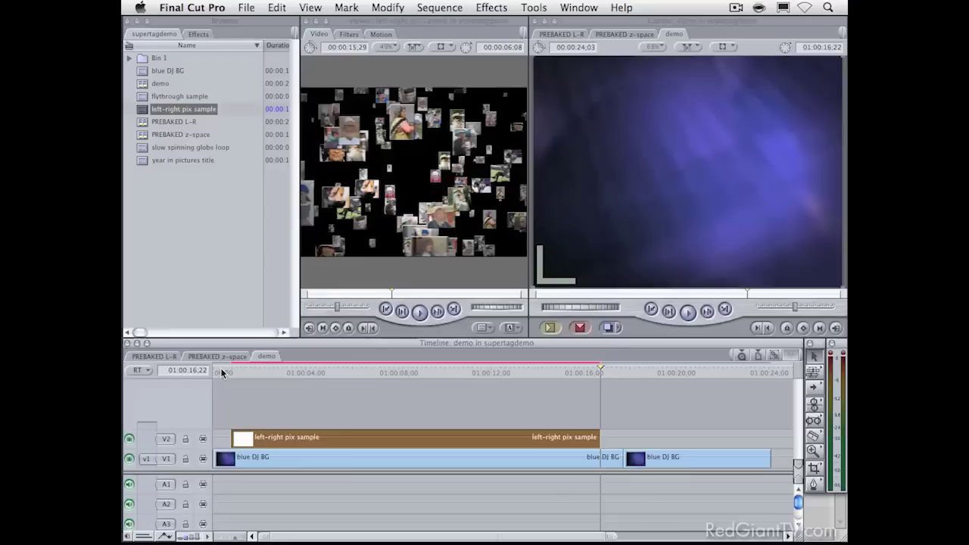
pyautogui.click(221, 372)
pyautogui.click(232, 413)
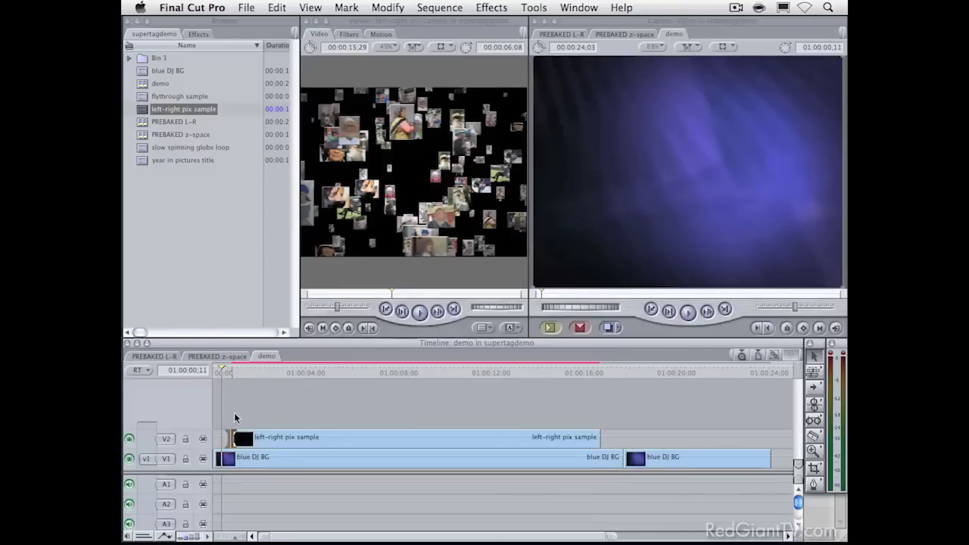
pyautogui.click(229, 373)
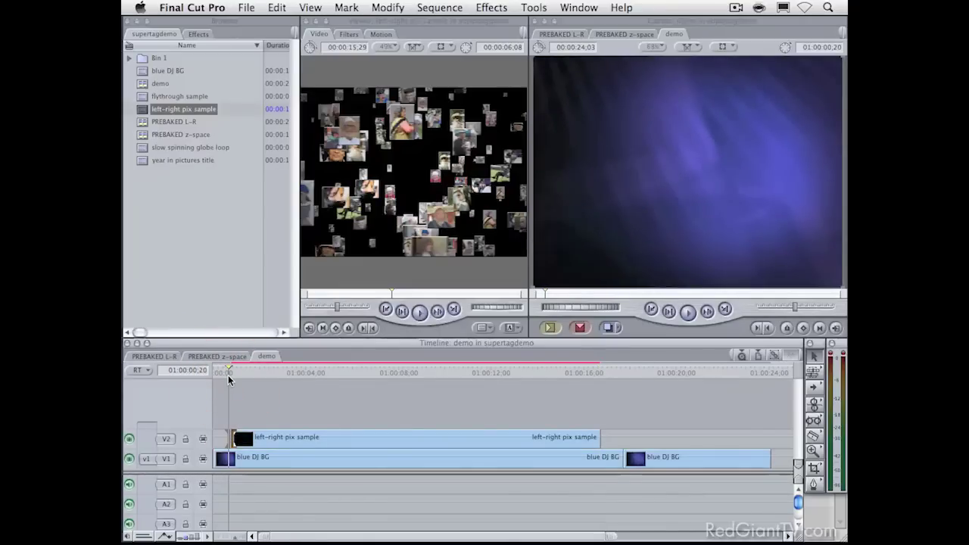
pyautogui.moveTo(245, 371); pyautogui.dragTo(518, 388)
# Add 'year in pictures title' on a new V3 track, trimmed to start near 13 seconds.
pyautogui.moveTo(140, 161); pyautogui.dragTo(515, 411)
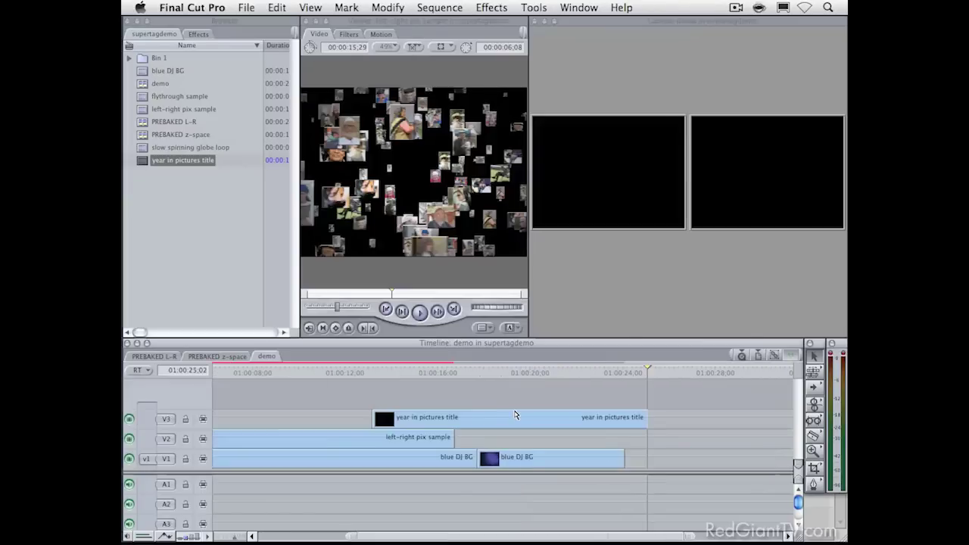
pyautogui.click(390, 372)
pyautogui.moveTo(390, 370); pyautogui.dragTo(387, 371)
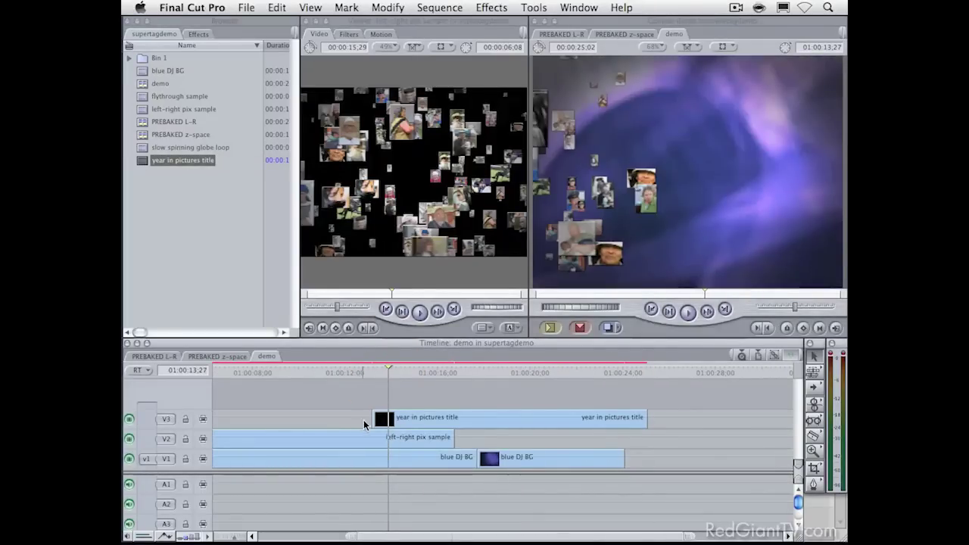
pyautogui.moveTo(373, 419); pyautogui.dragTo(407, 420)
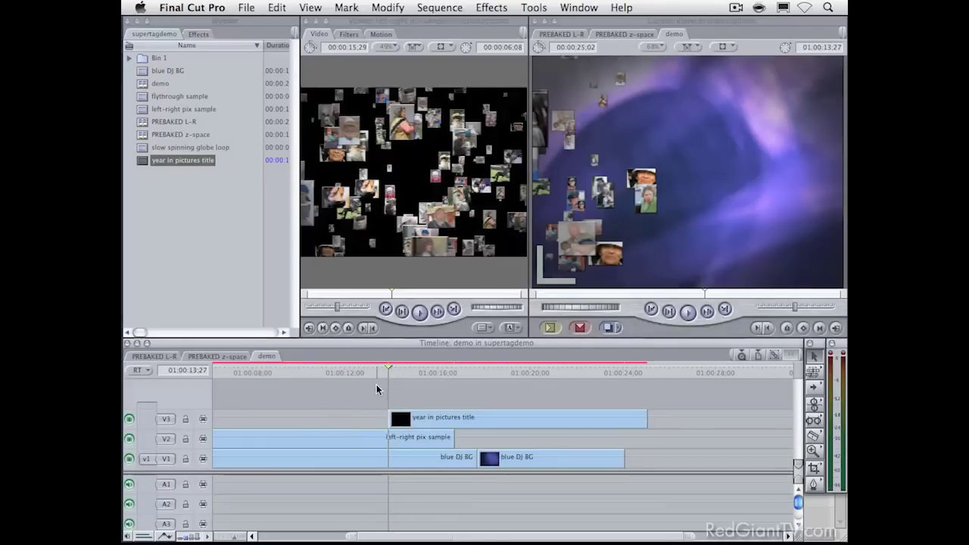
# Shift the title 29 frames earlier, preview it appearing, then open the PREBAKED L-R sequence.
pyautogui.click(372, 372)
pyautogui.moveTo(373, 372); pyautogui.dragTo(430, 374)
pyautogui.moveTo(426, 418); pyautogui.dragTo(406, 418)
pyautogui.click(385, 371)
pyautogui.moveTo(390, 374); pyautogui.dragTo(517, 375)
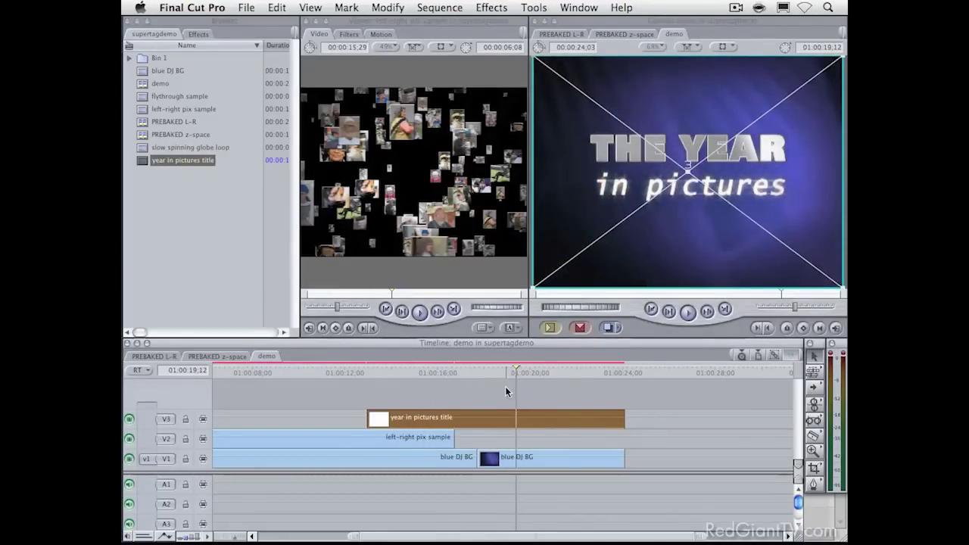
pyautogui.click(505, 386)
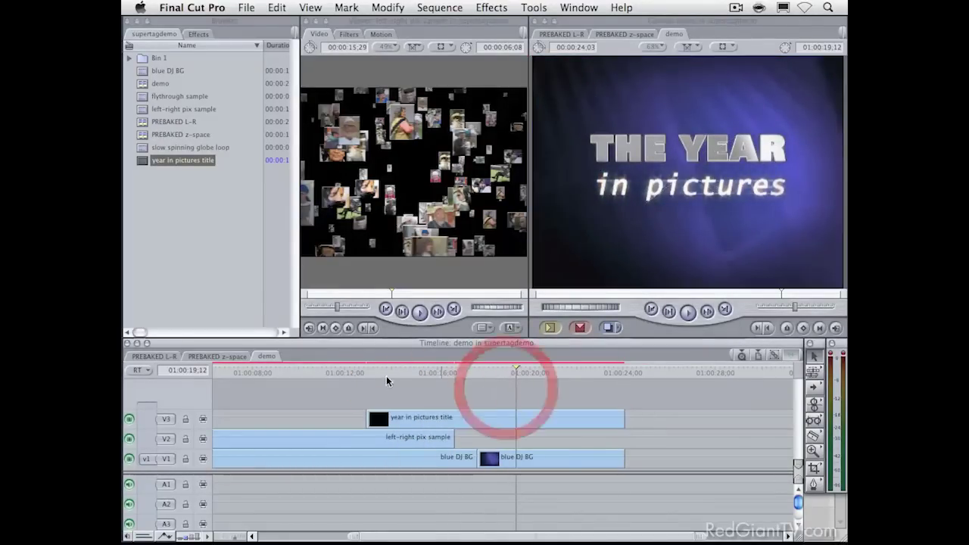
pyautogui.click(173, 359)
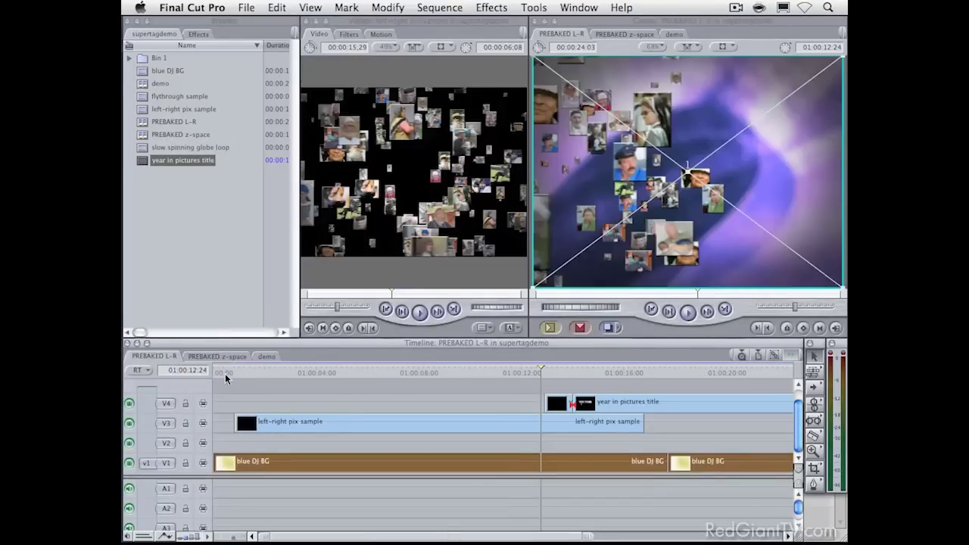
# Play PREBAKED L-R from the start, replay from about 3 seconds, then open PREBAKED z-space.
pyautogui.click(225, 373)
pyautogui.press('space')
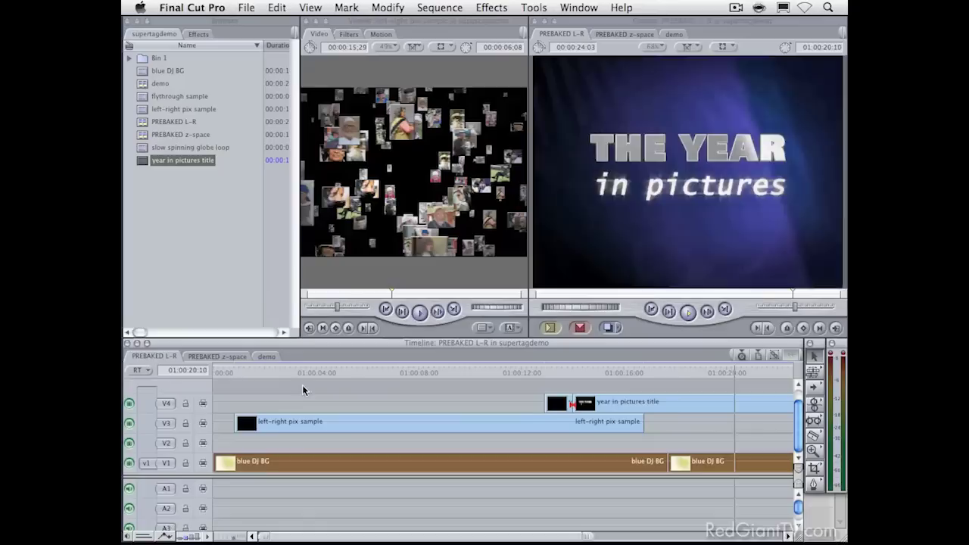
pyautogui.click(300, 371)
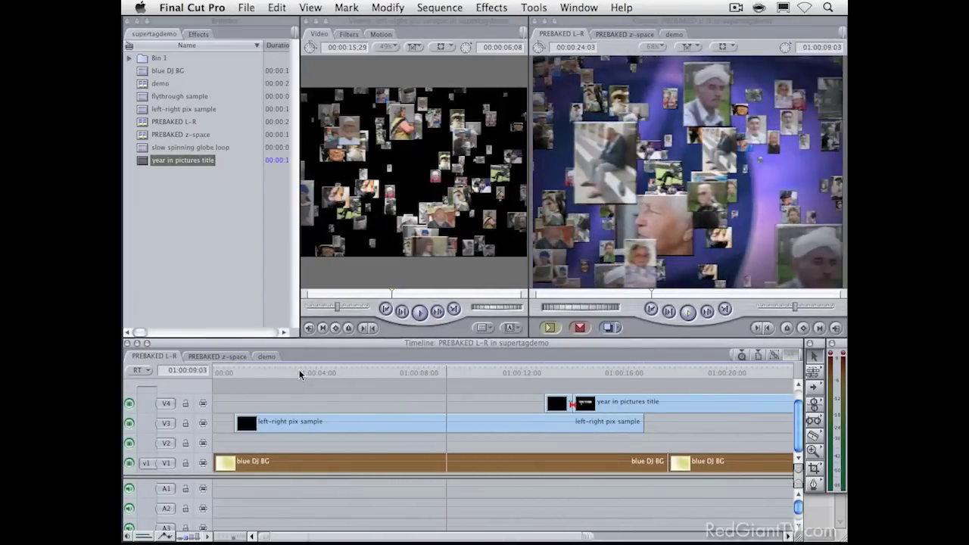
pyautogui.click(217, 356)
# Play the PREBAKED z-space sequence from its start.
pyautogui.click(224, 369)
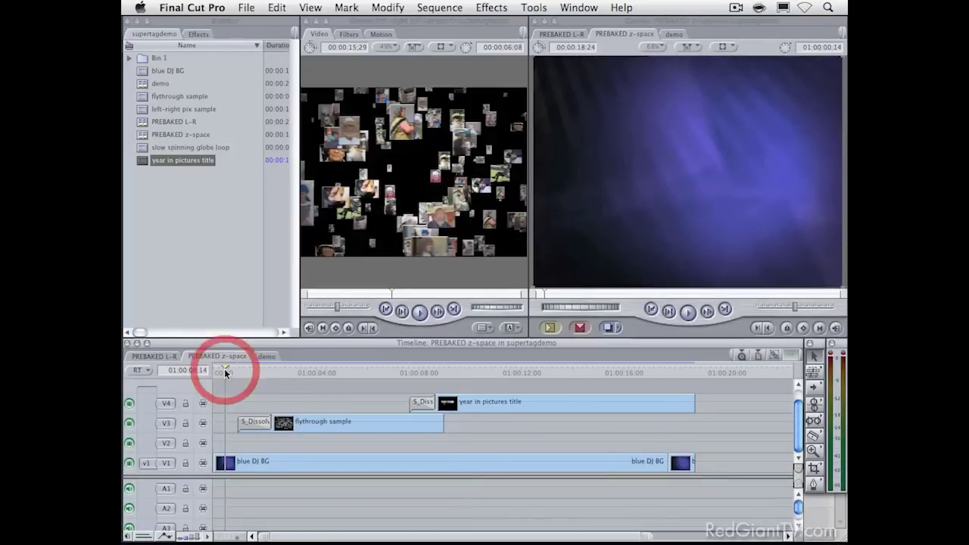
pyautogui.press('space')
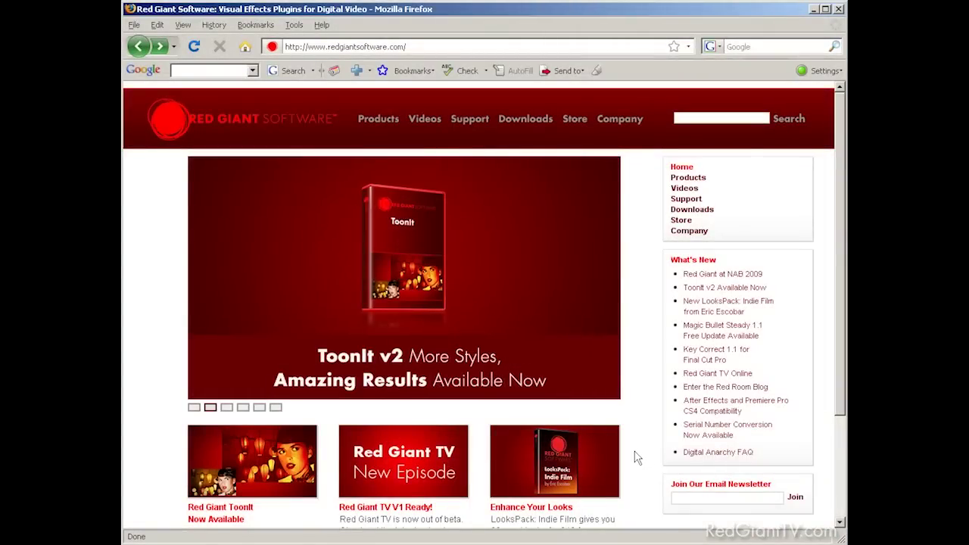
# Go to Downloads > Trial Versions on the Red Giant Software website.
pyautogui.moveTo(522, 121)
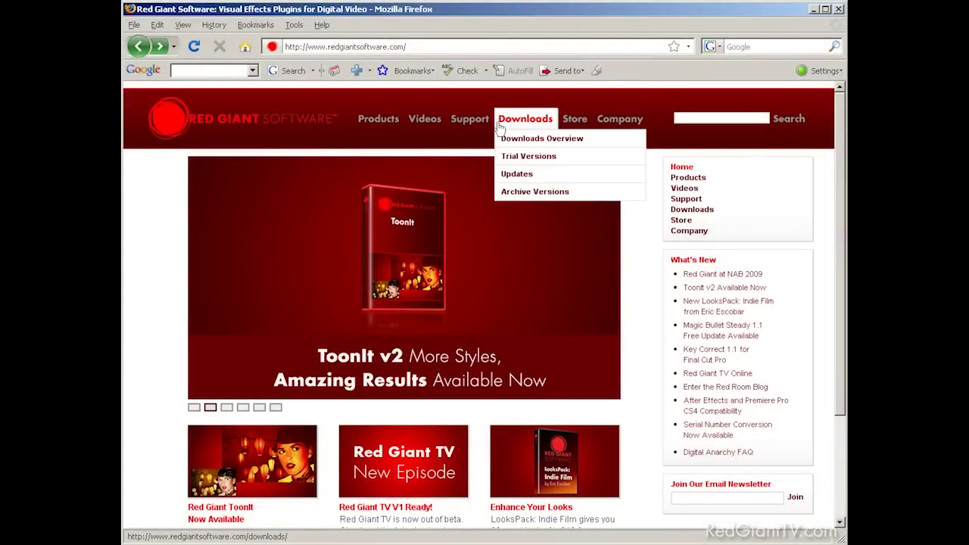
pyautogui.click(523, 157)
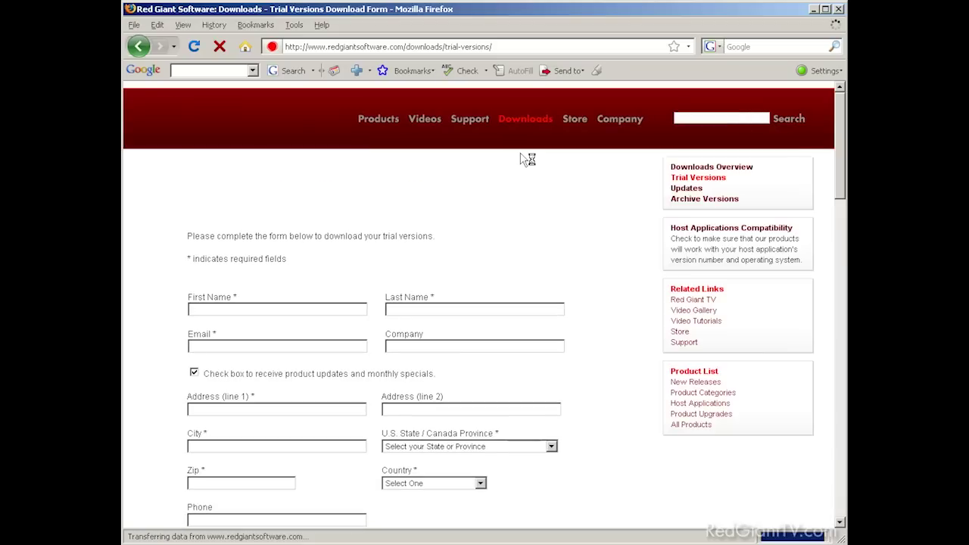